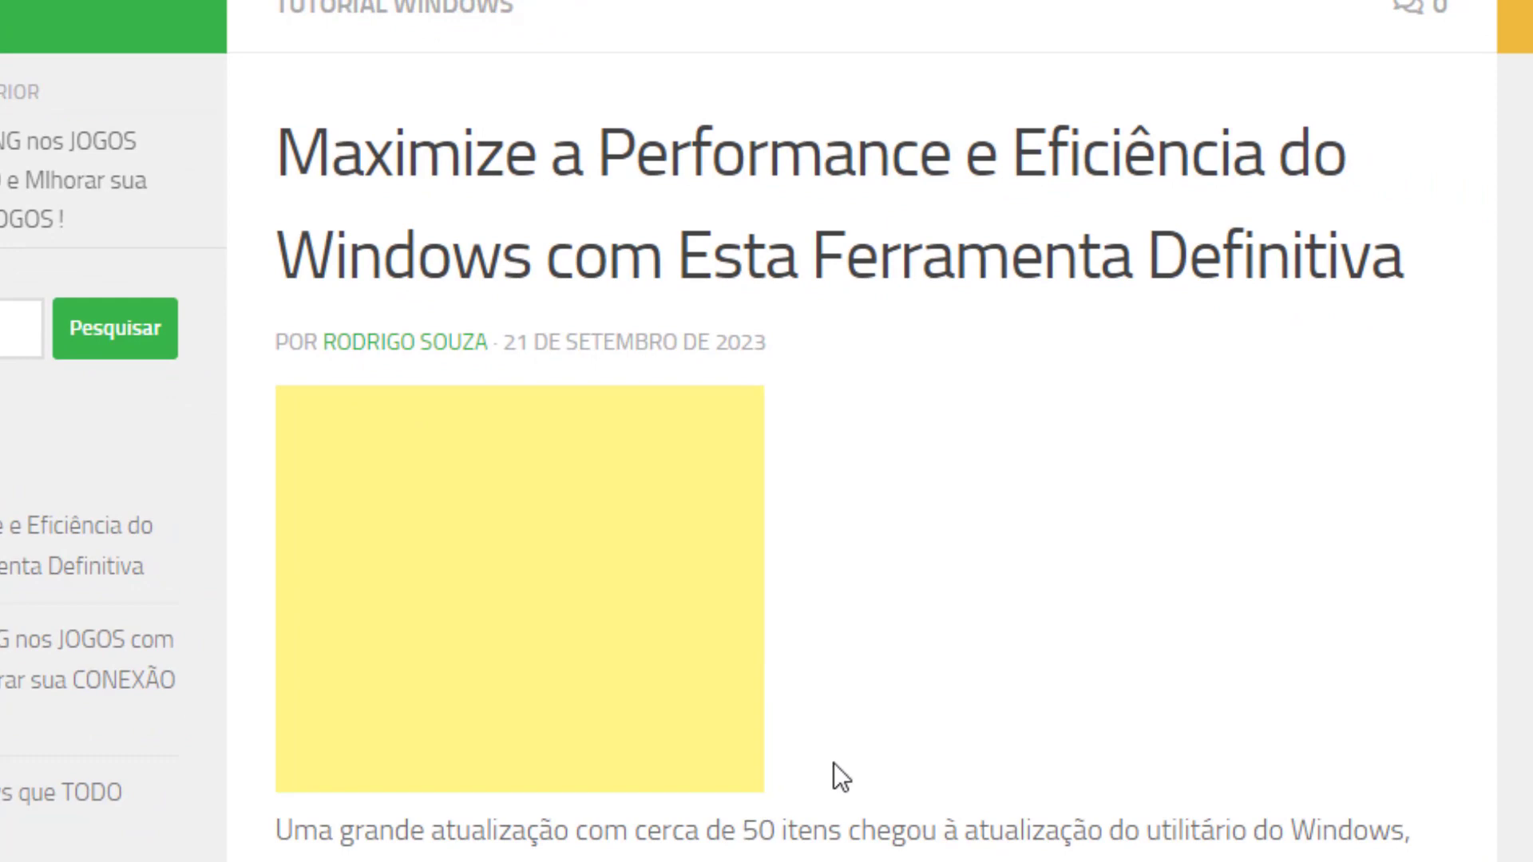
pyautogui.scroll(-2, 833, 763)
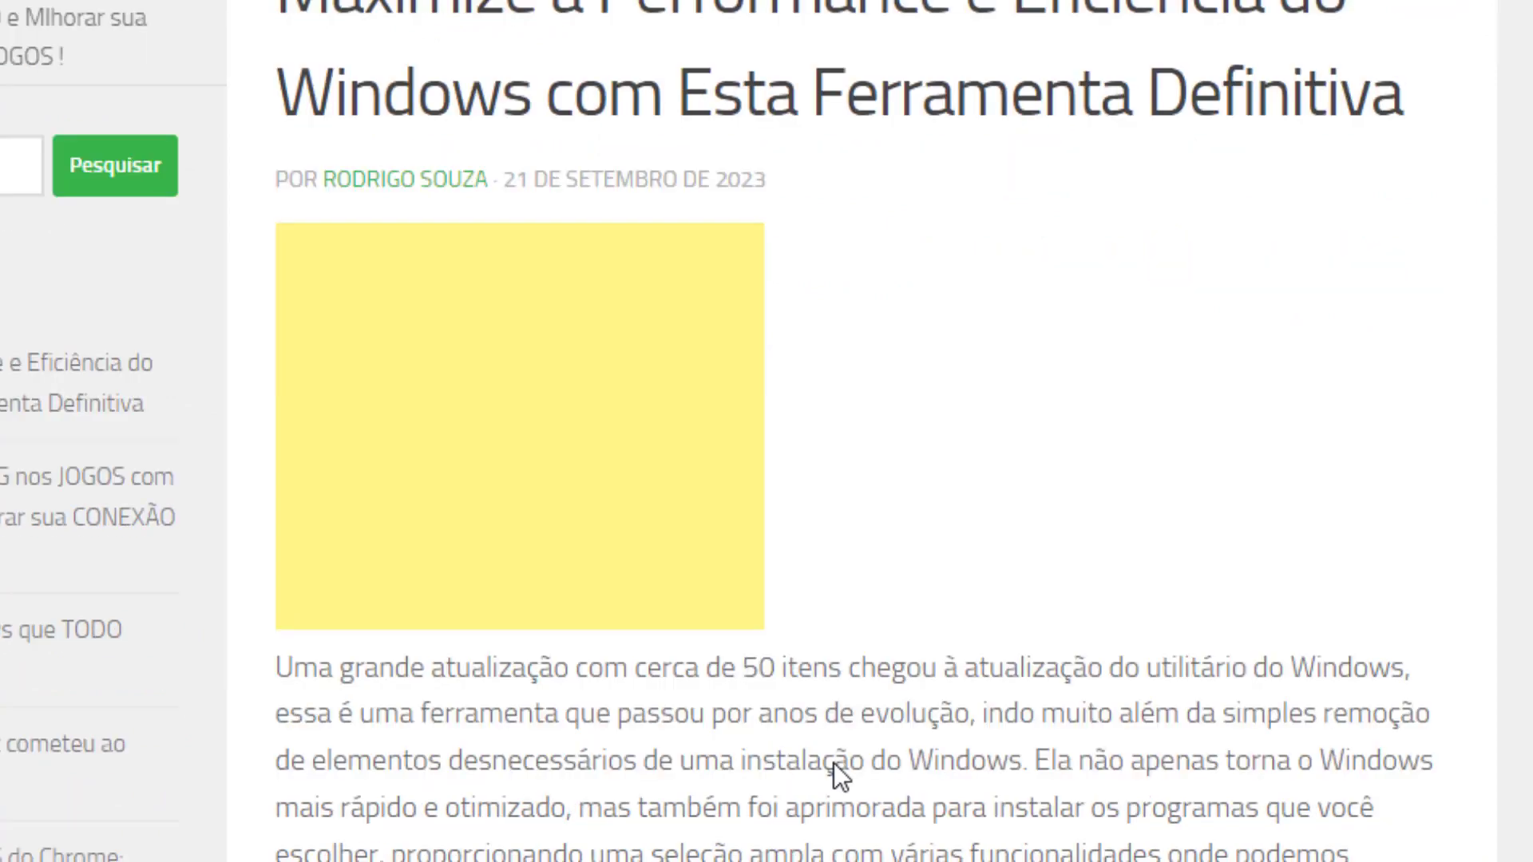
pyautogui.scroll(2, 833, 763)
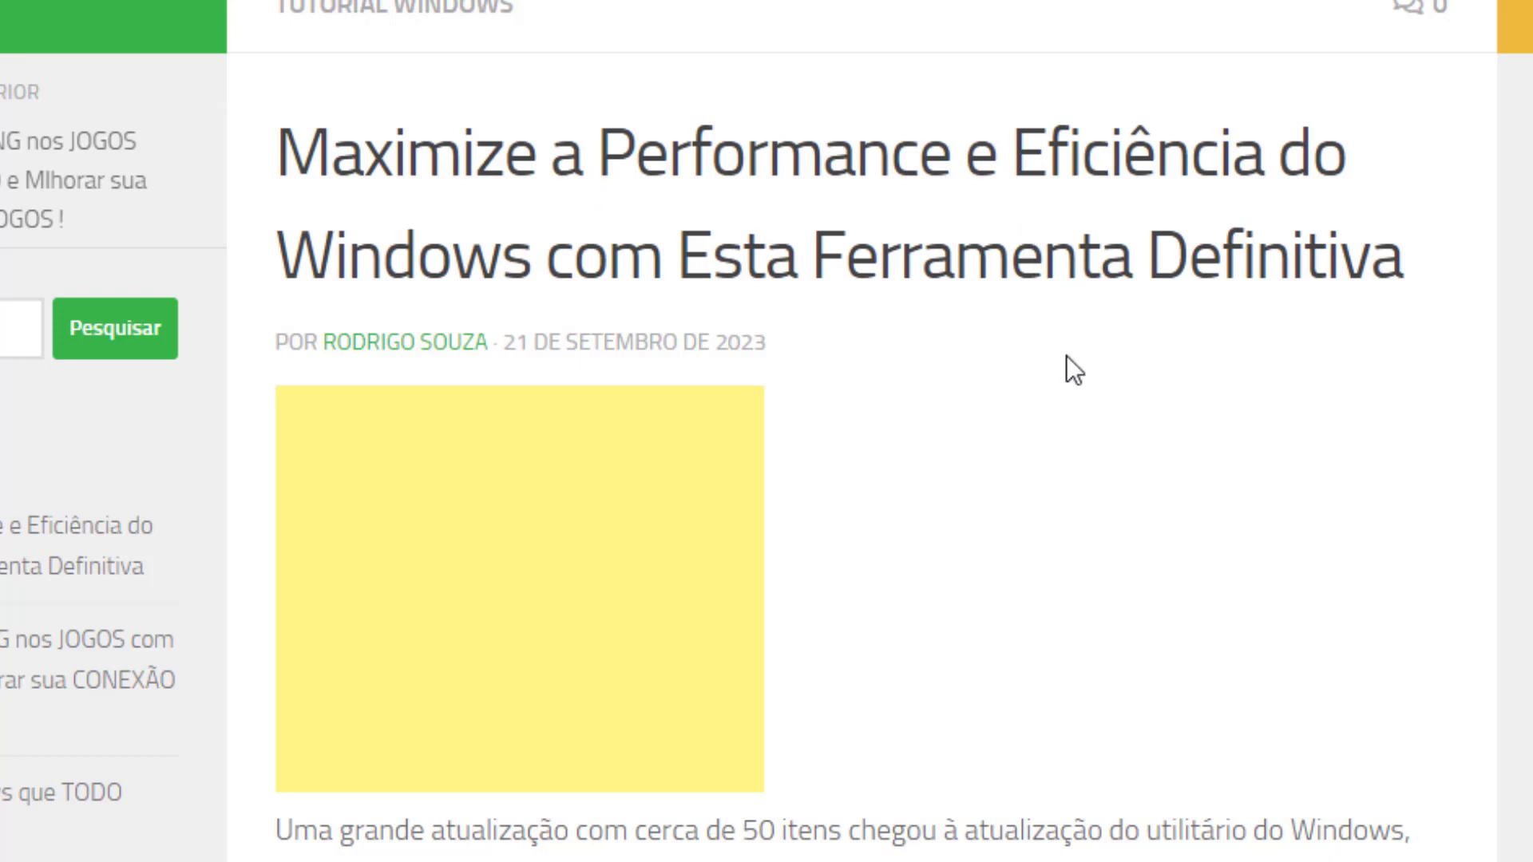
pyautogui.scroll(-2, 1062, 454)
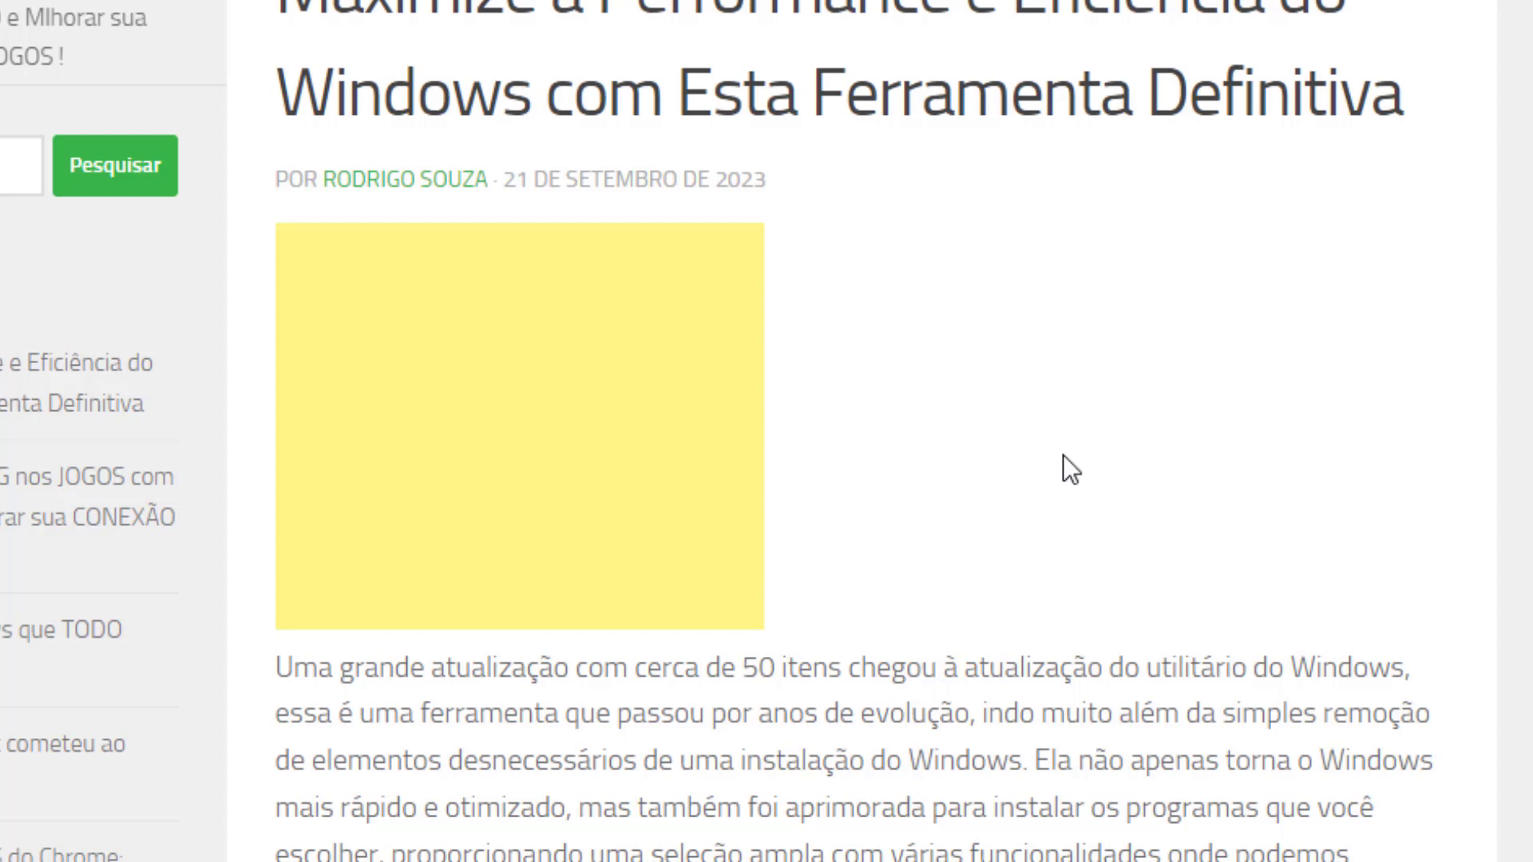
pyautogui.scroll(-6, 1061, 453)
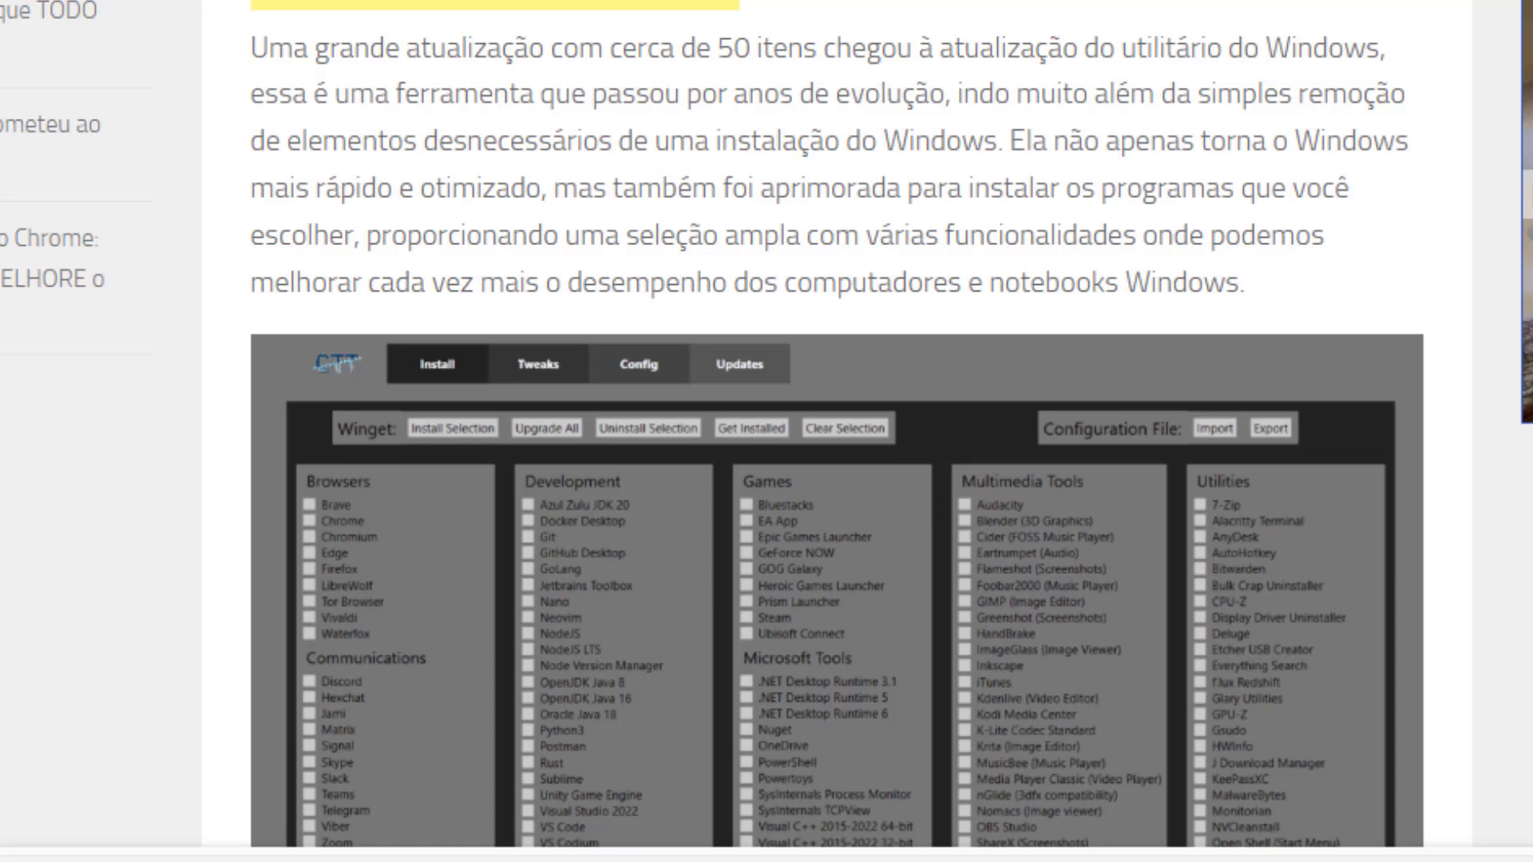
pyautogui.scroll(-5, 836, 431)
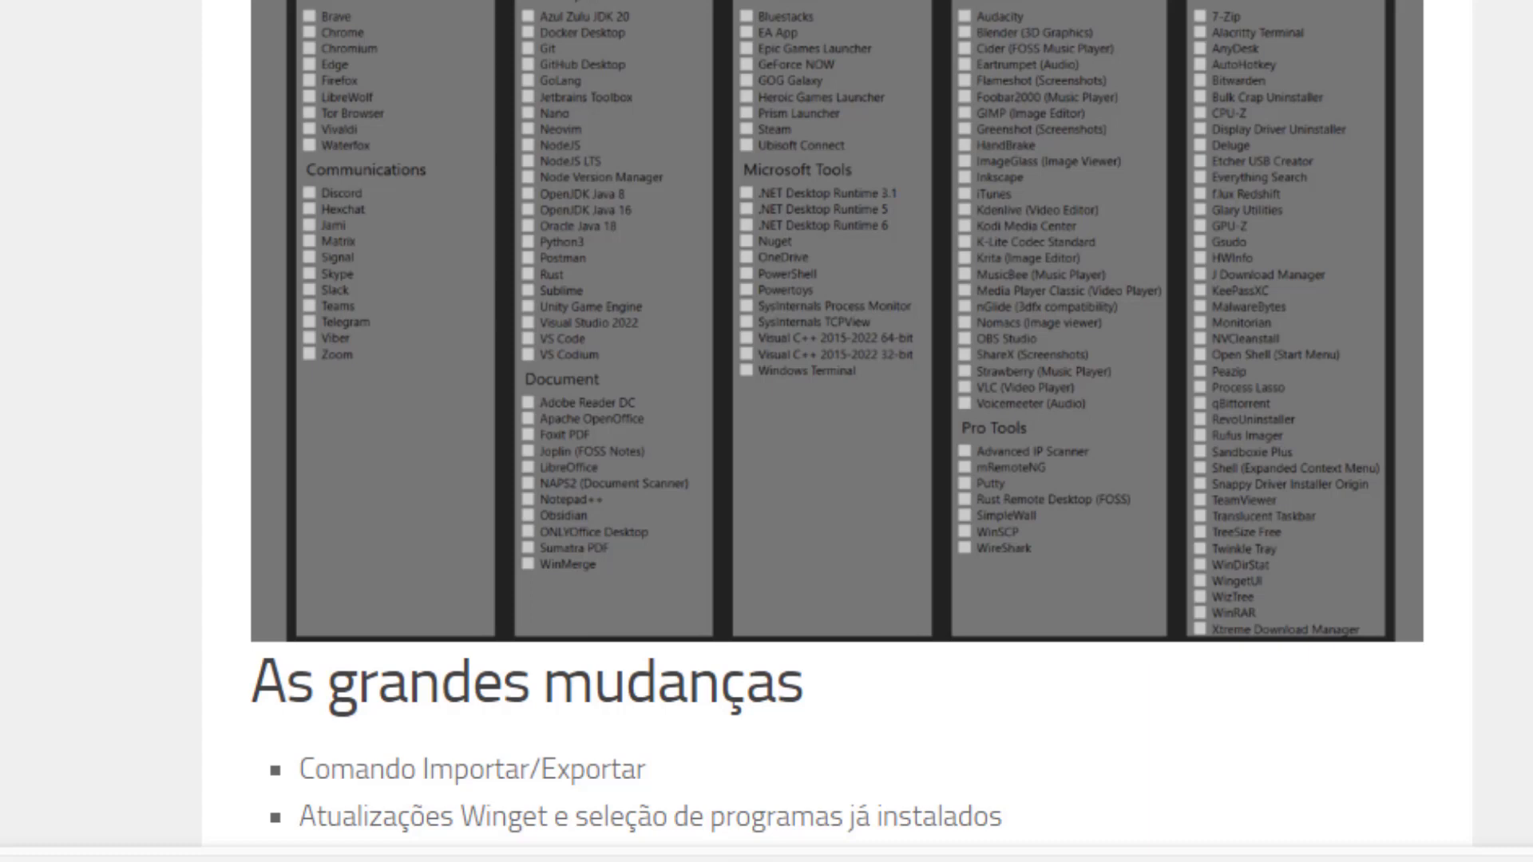
pyautogui.scroll(-6, 766, 431)
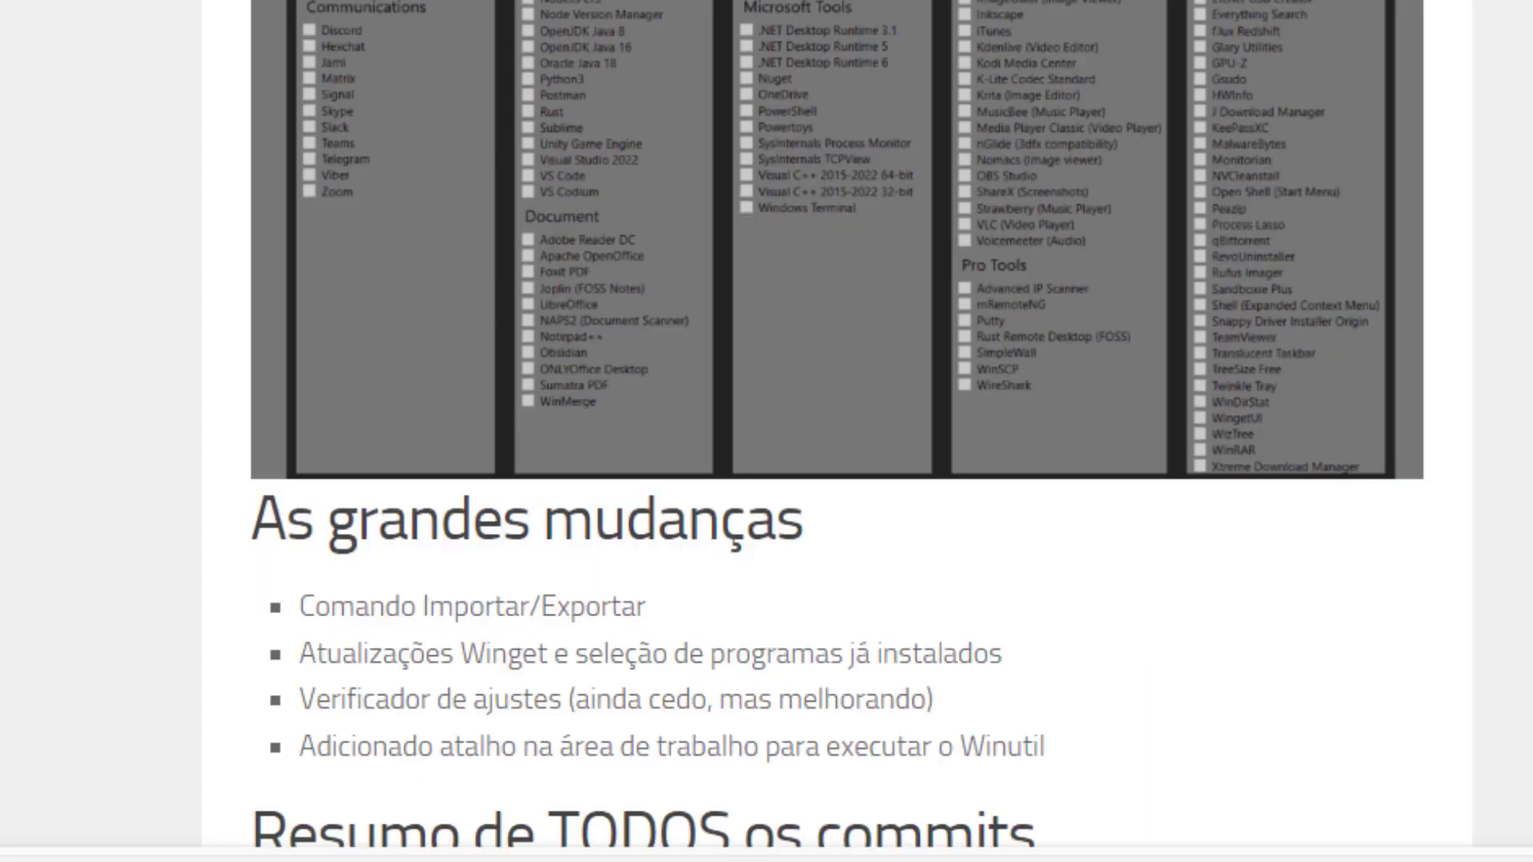
pyautogui.scroll(-6, 767, 431)
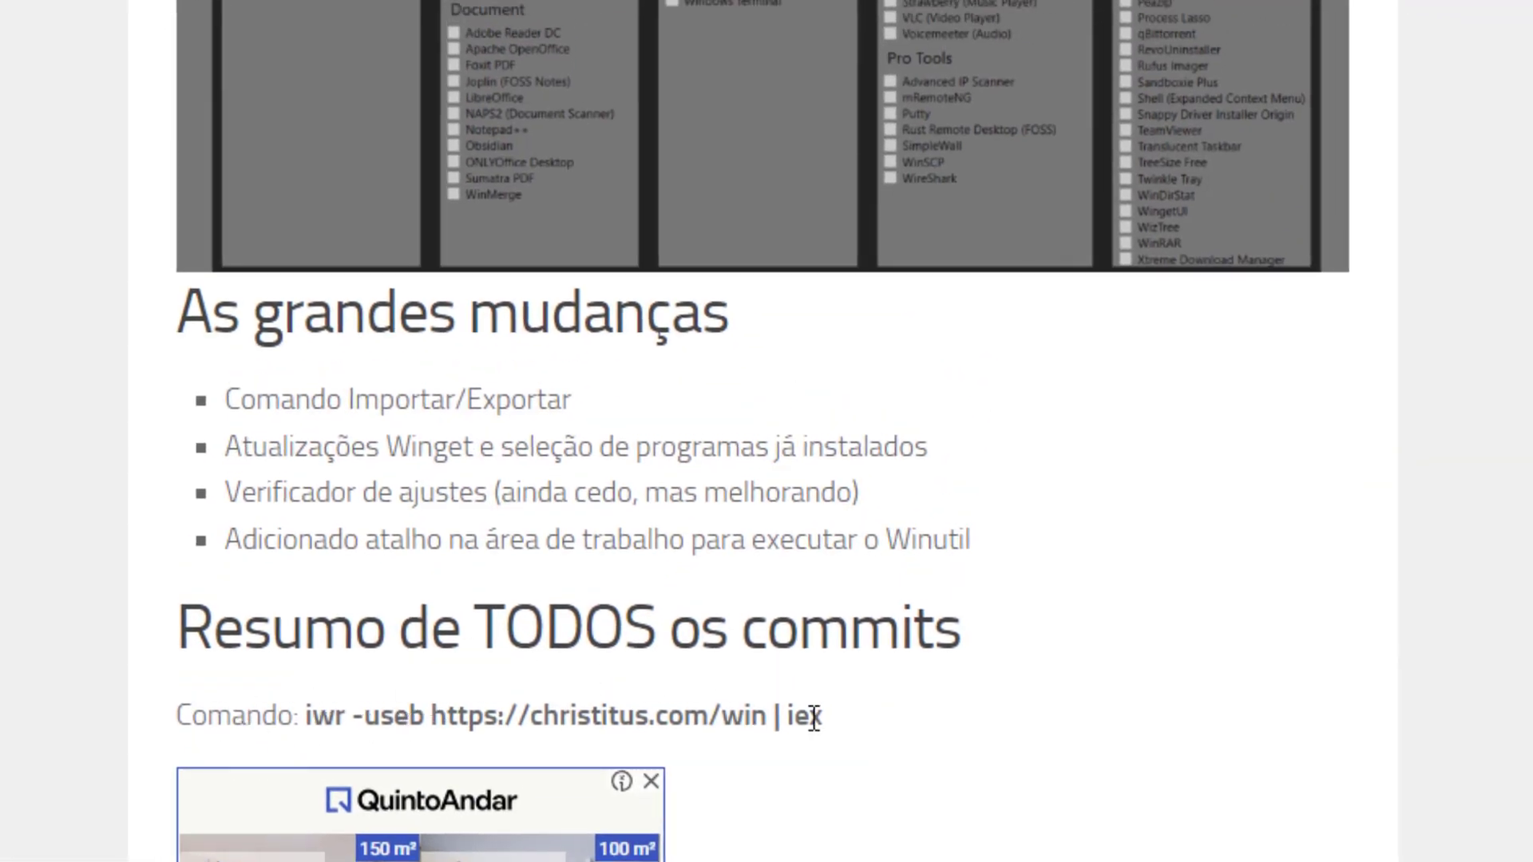
pyautogui.moveTo(824, 717); pyautogui.dragTo(306, 717)
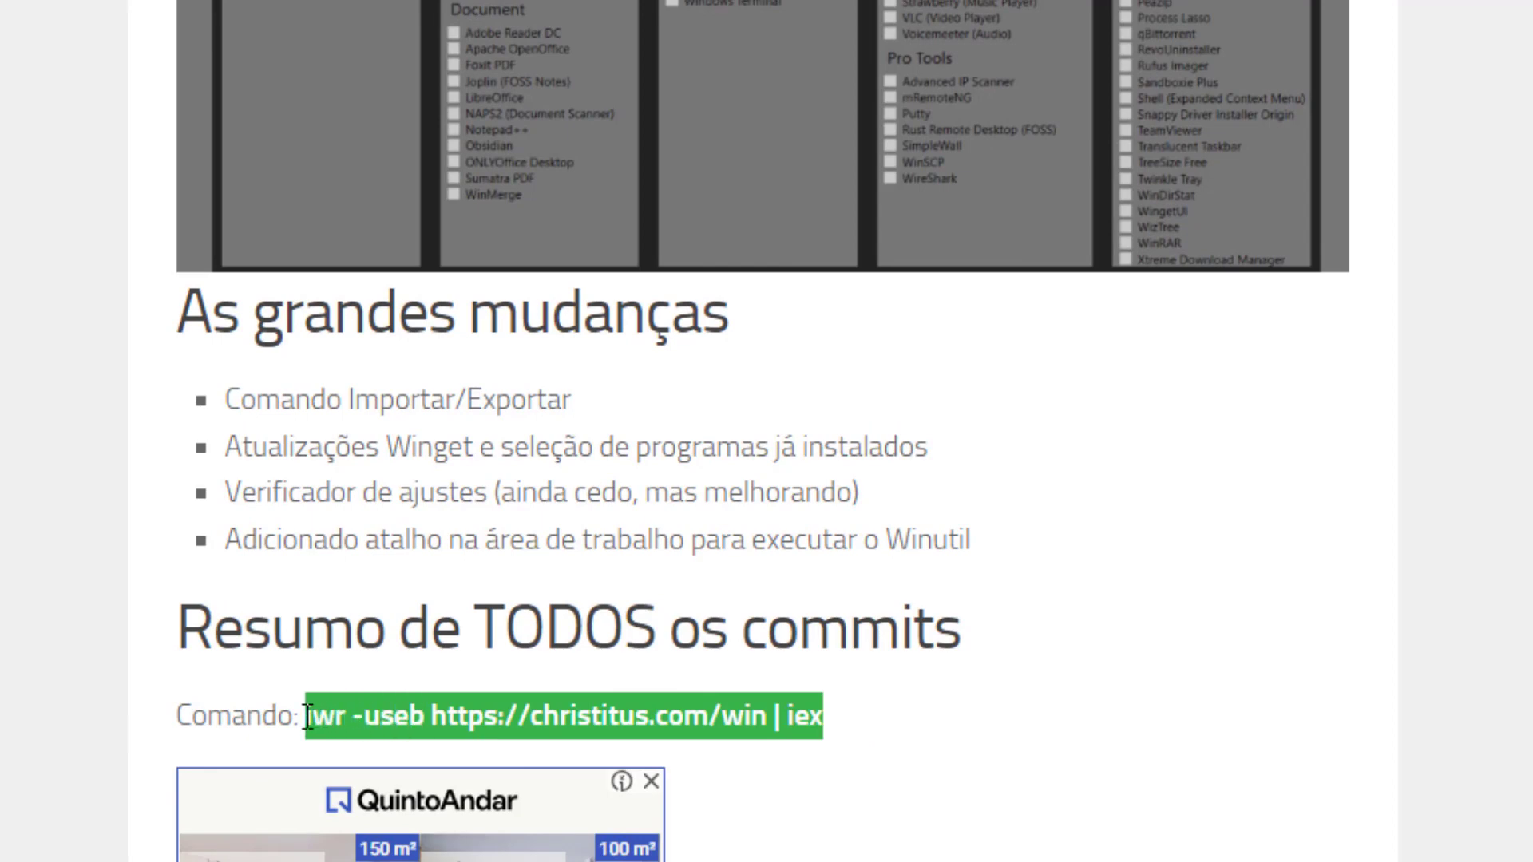
pyautogui.rightClick(515, 706)
pyautogui.click(633, 722)
# Find Windows PowerShell by searching for "power" and run it as administrator.
pyautogui.press('super')
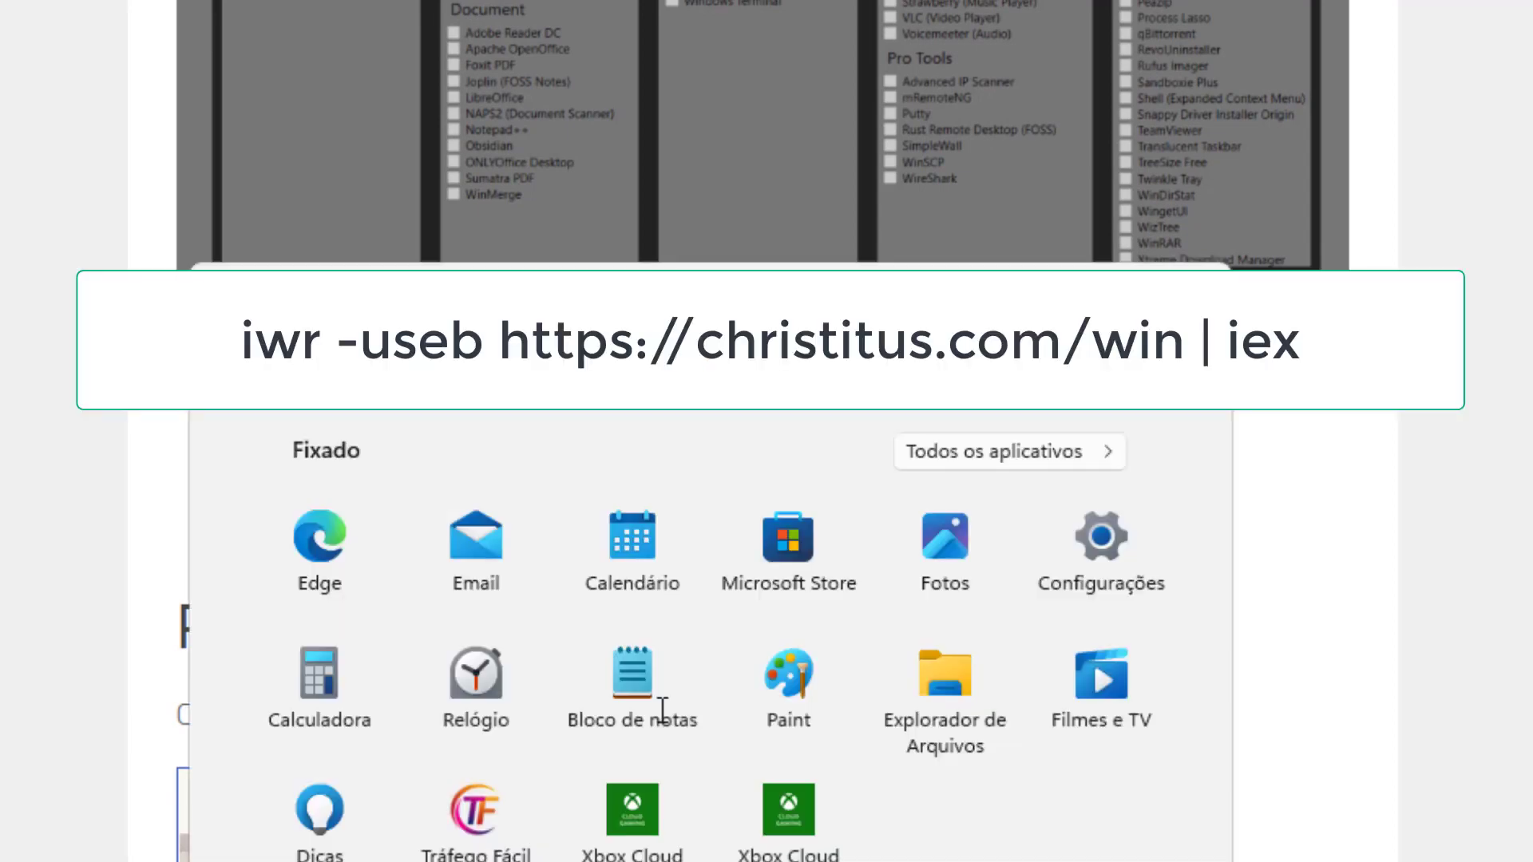
pyautogui.write('power')
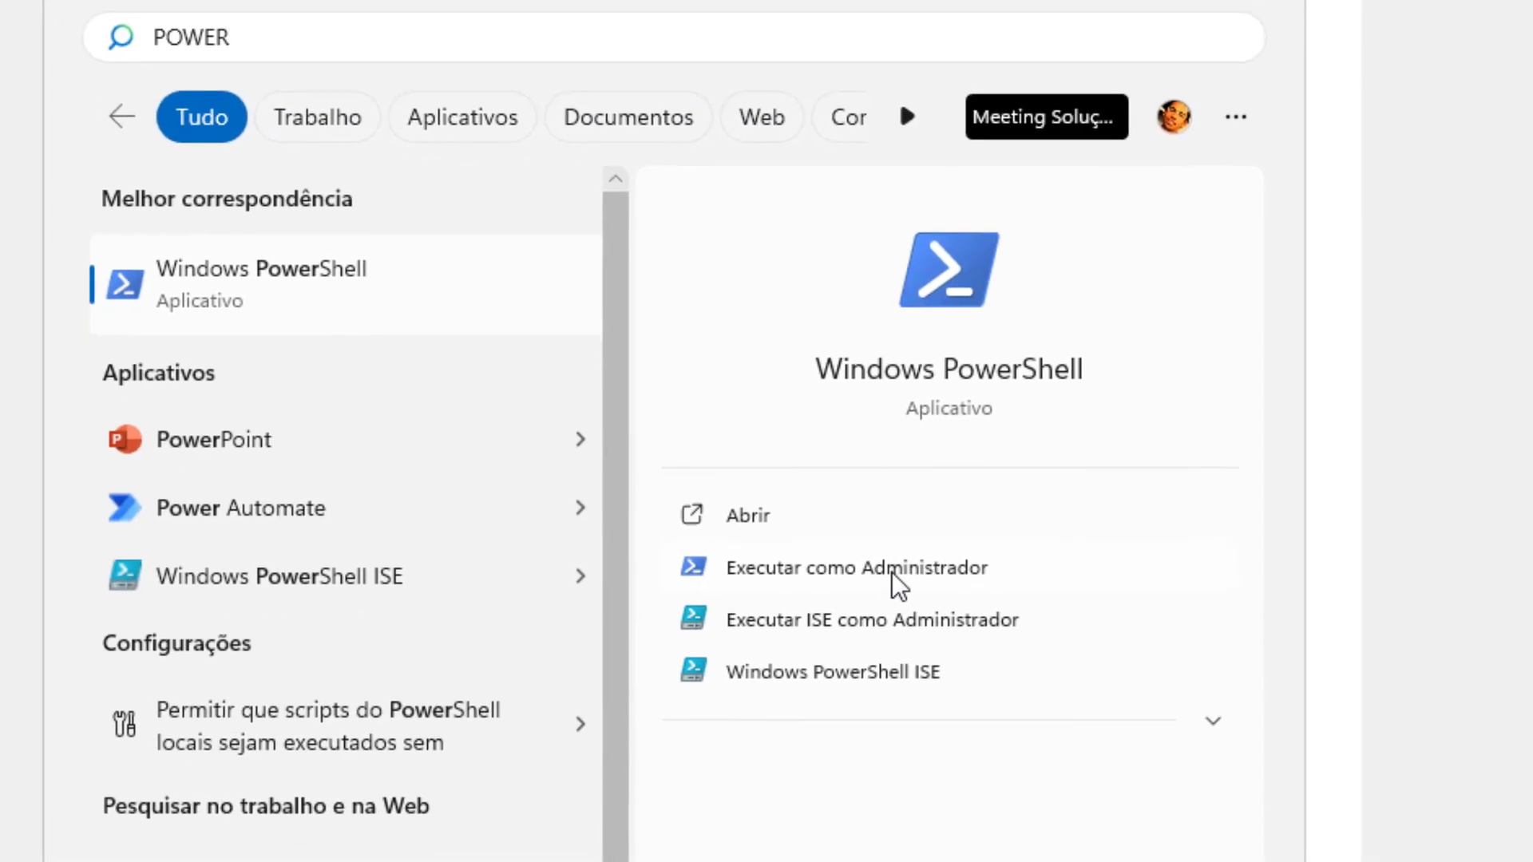
pyautogui.click(891, 567)
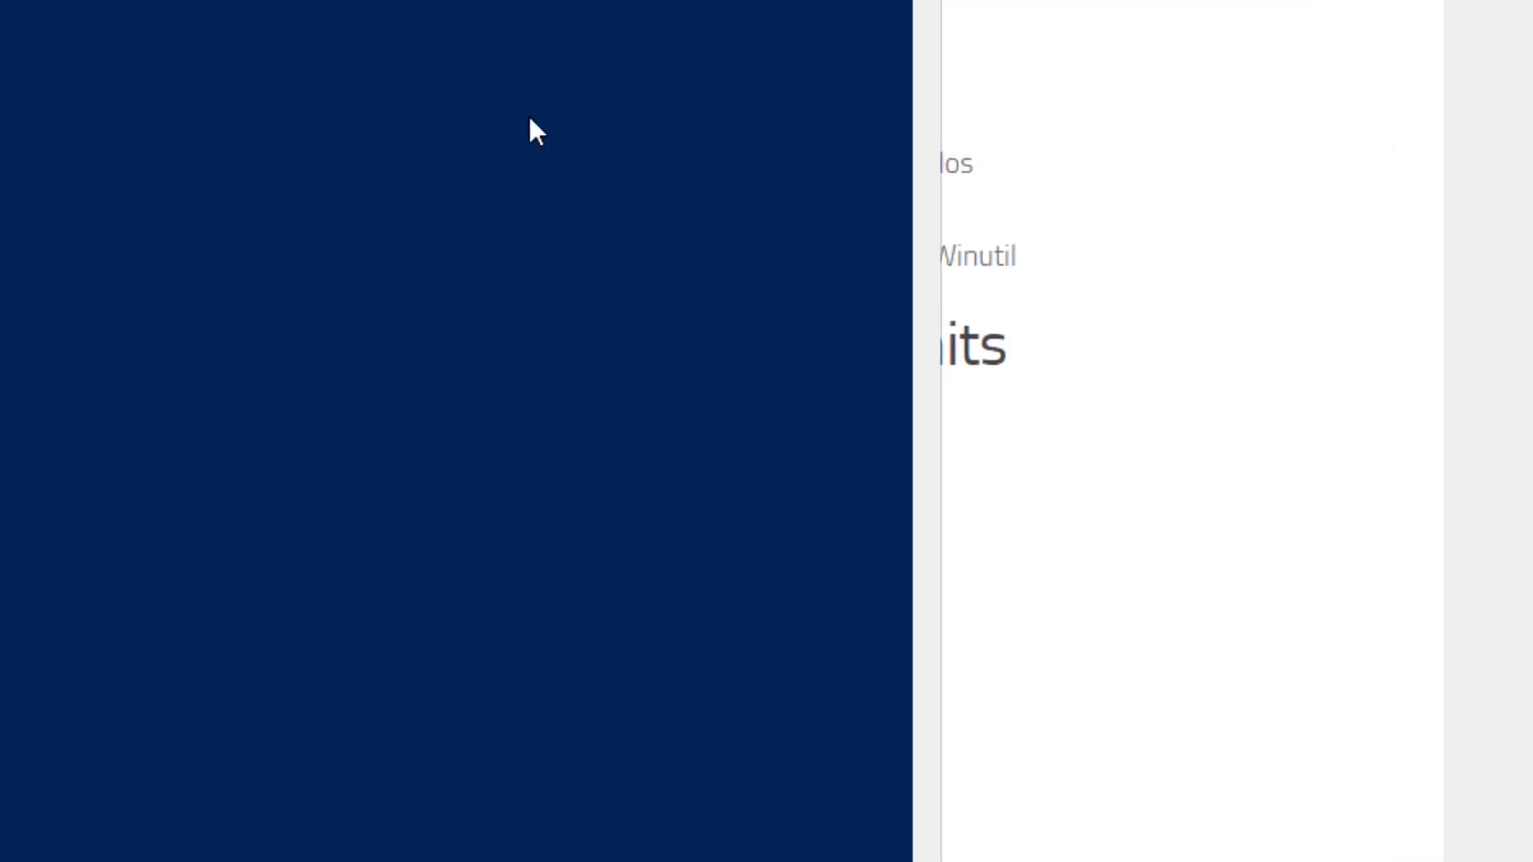
pyautogui.hotkey('ctrl', 'v')
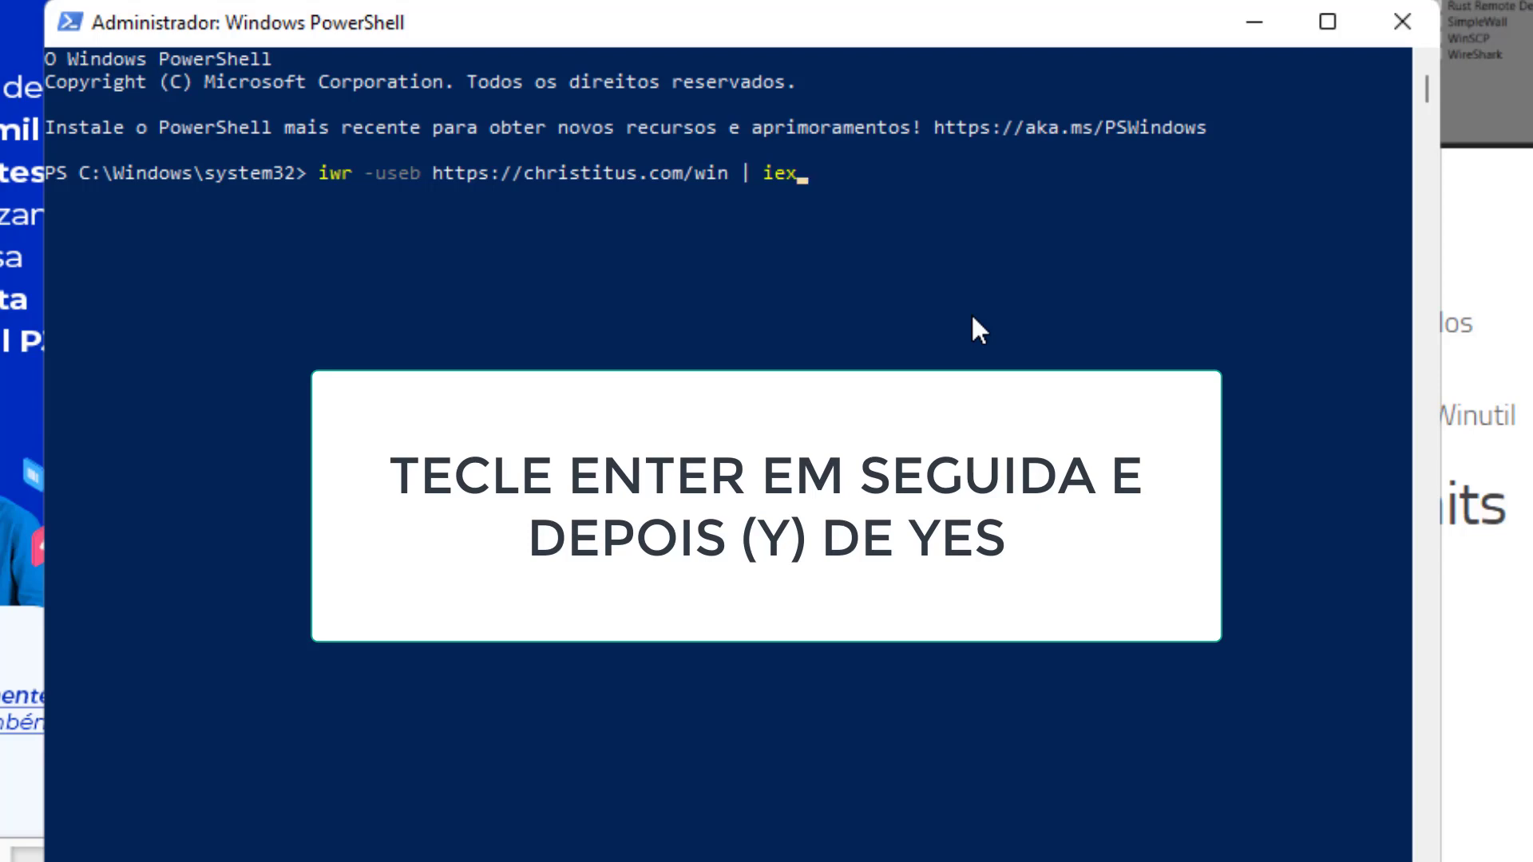
pyautogui.click(1402, 21)
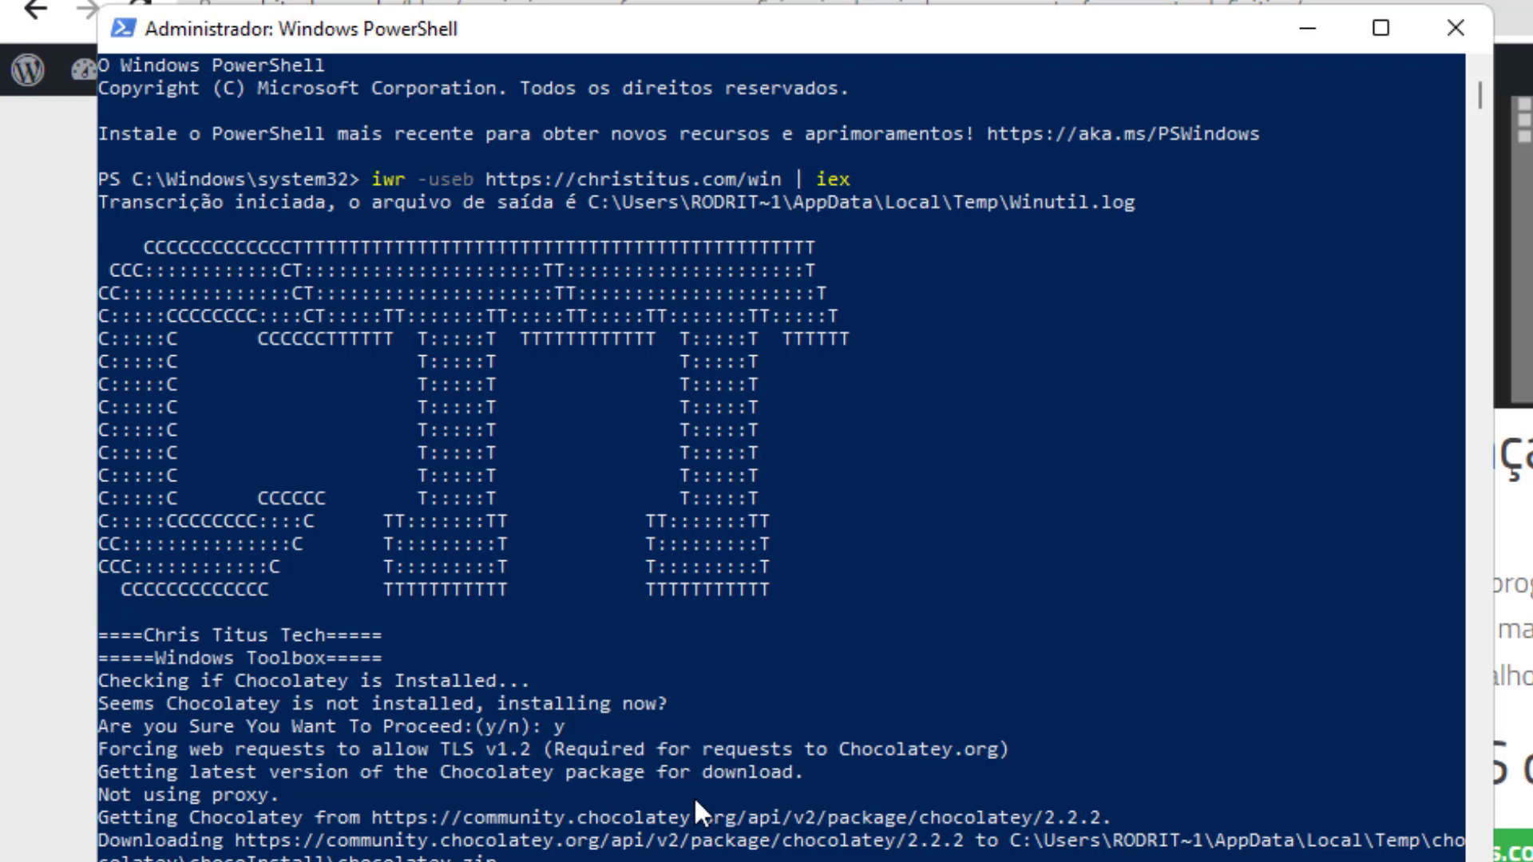
pyautogui.click(560, 723)
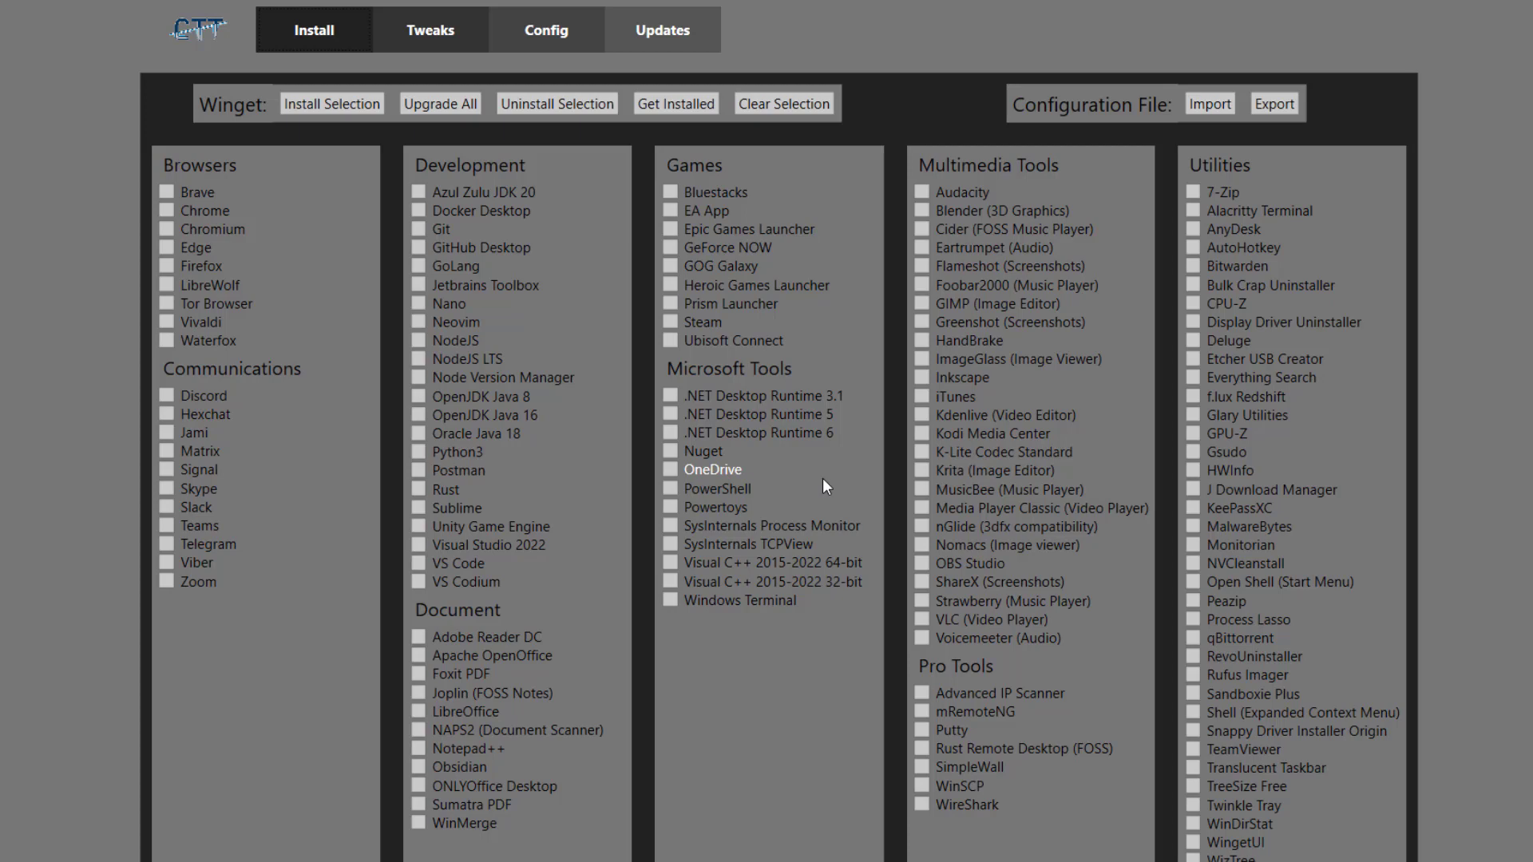
# Search Windows for "RESTAU" and bring up the restore point creation settings in System Properties.
pyautogui.press('super')
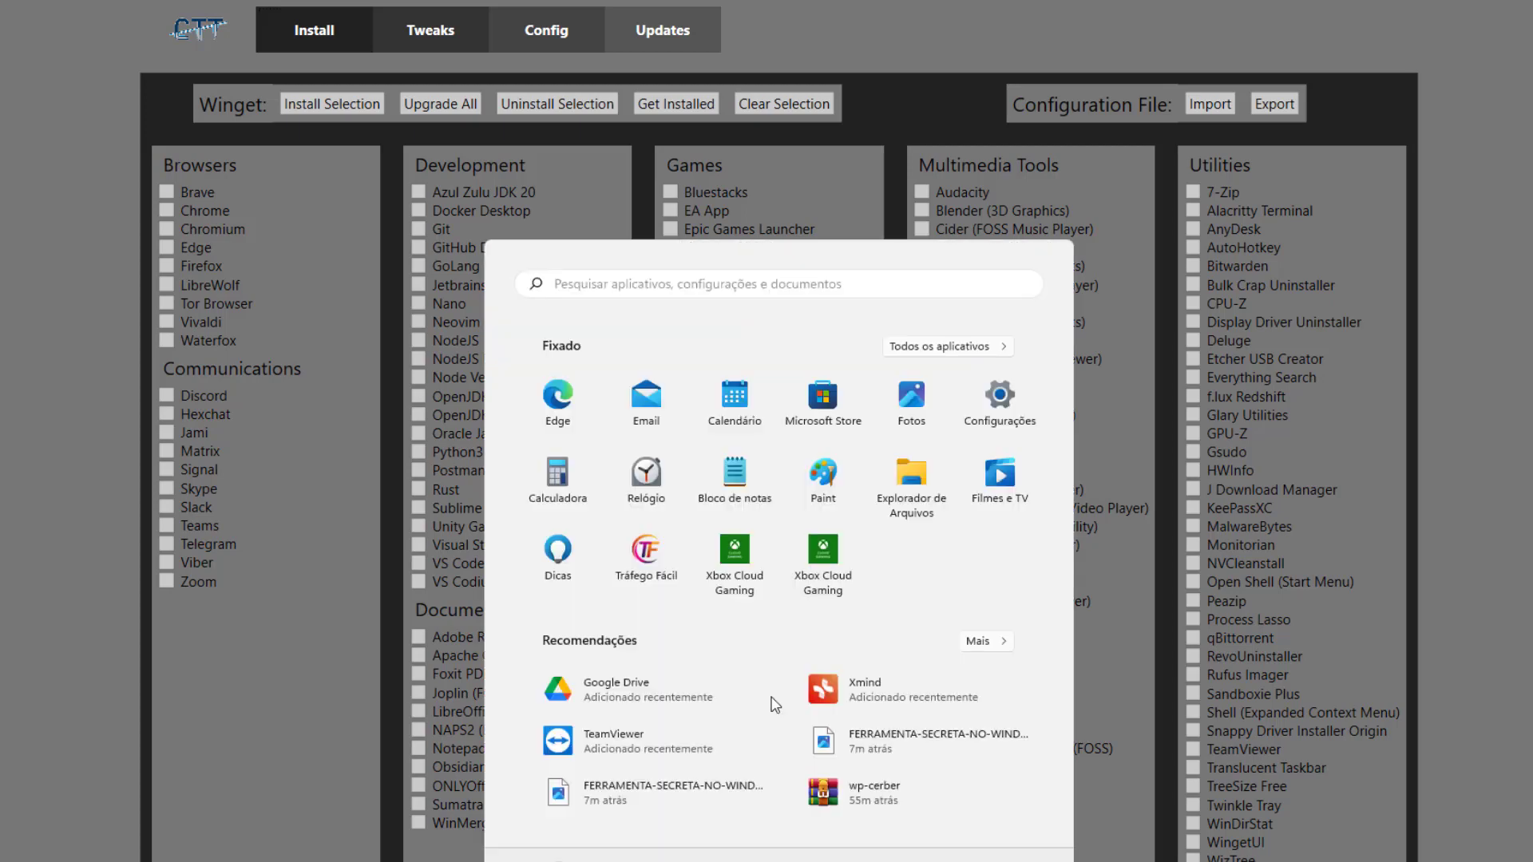
pyautogui.write('RESTAU')
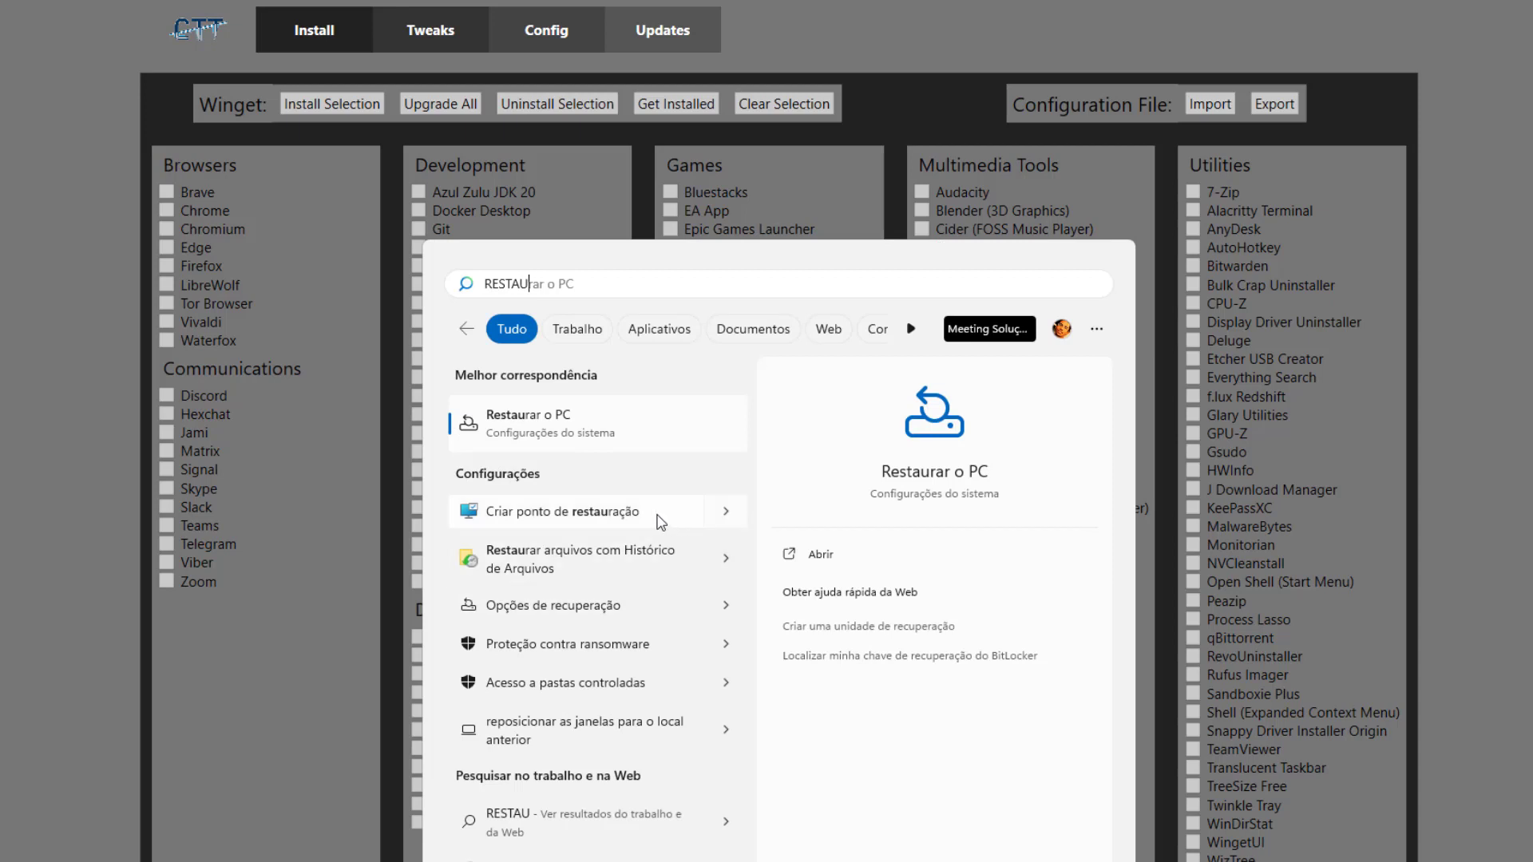
pyautogui.click(580, 518)
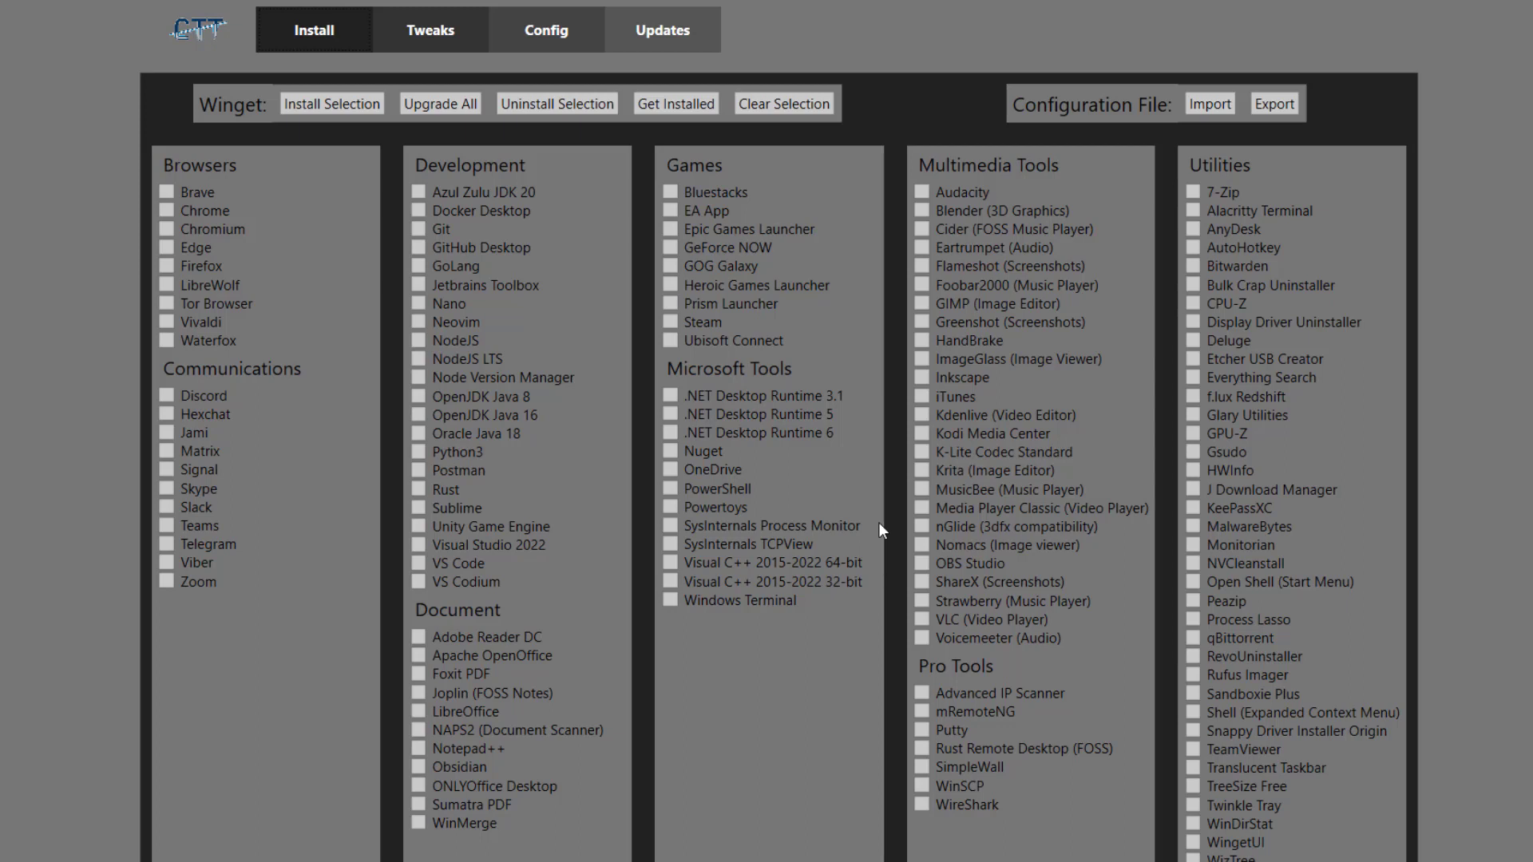
pyautogui.click(1105, 851)
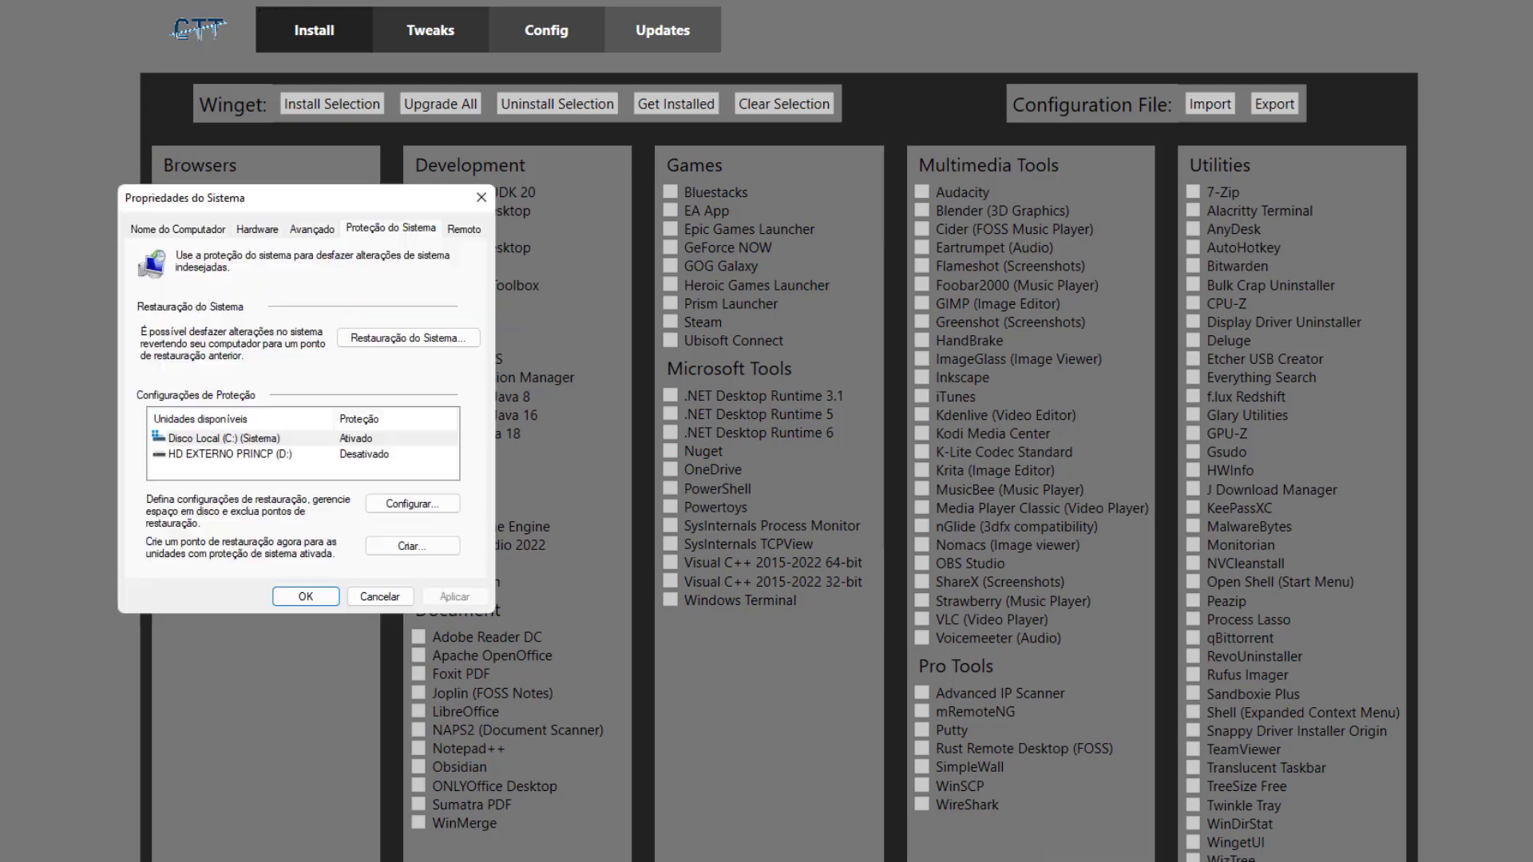
# Delete all existing restore points of Disco Local (C:) in its system protection configuration.
pyautogui.click(328, 437)
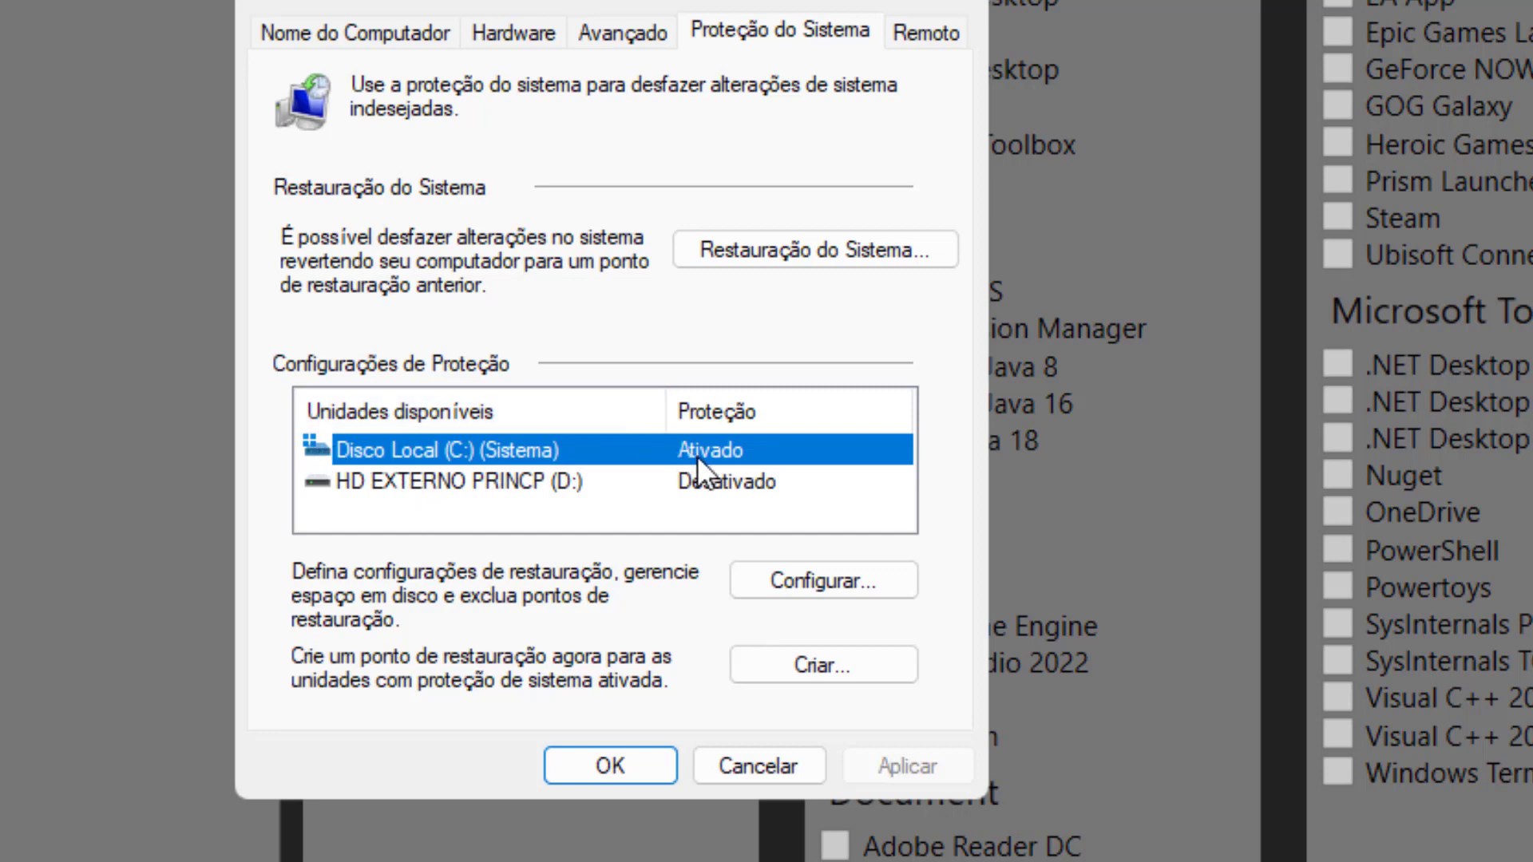
pyautogui.click(832, 578)
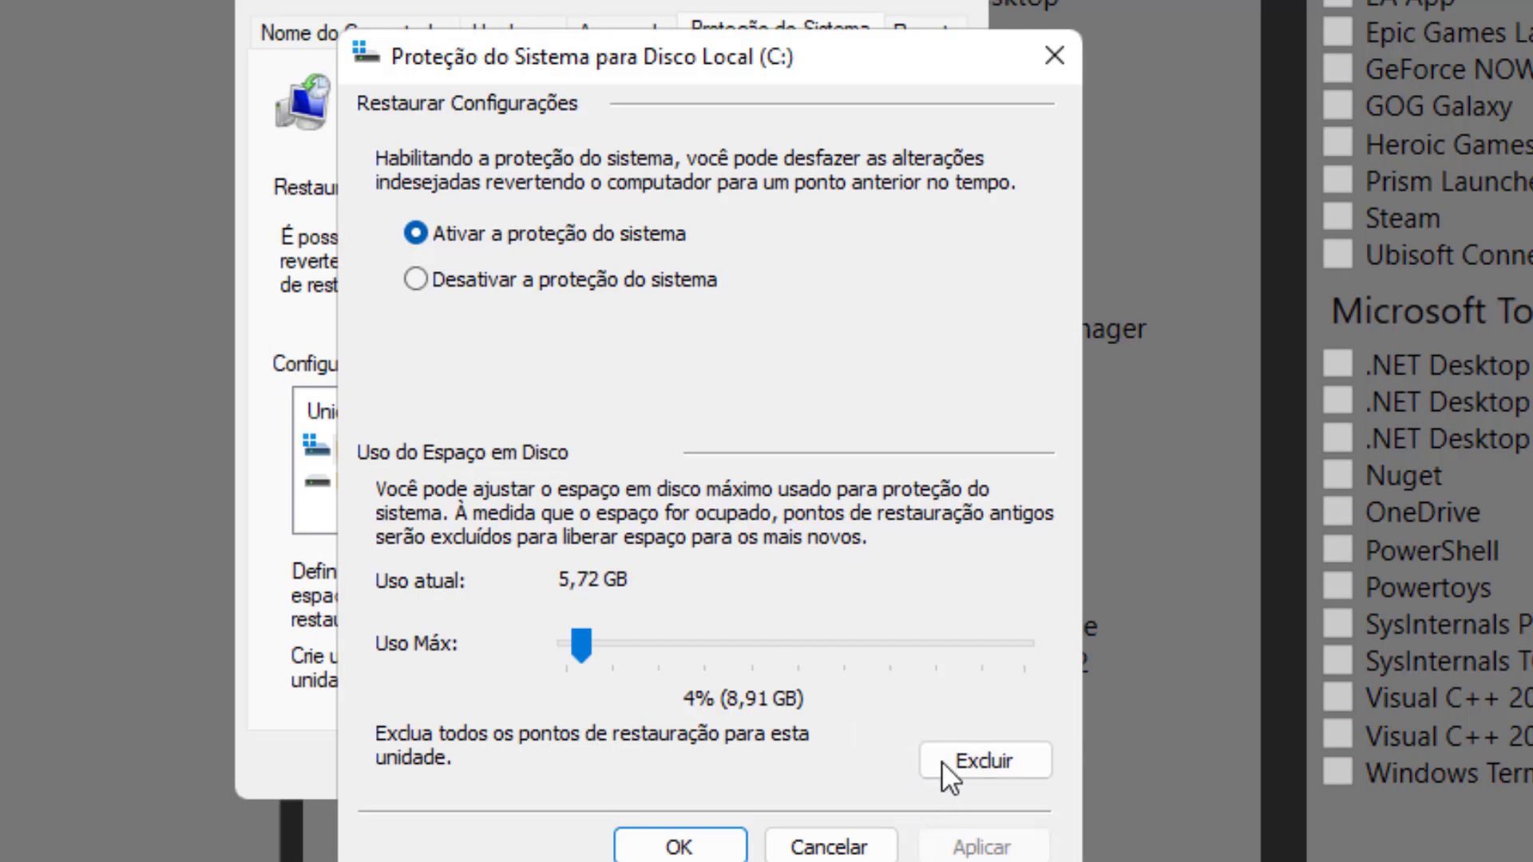
pyautogui.click(982, 763)
pyautogui.click(950, 530)
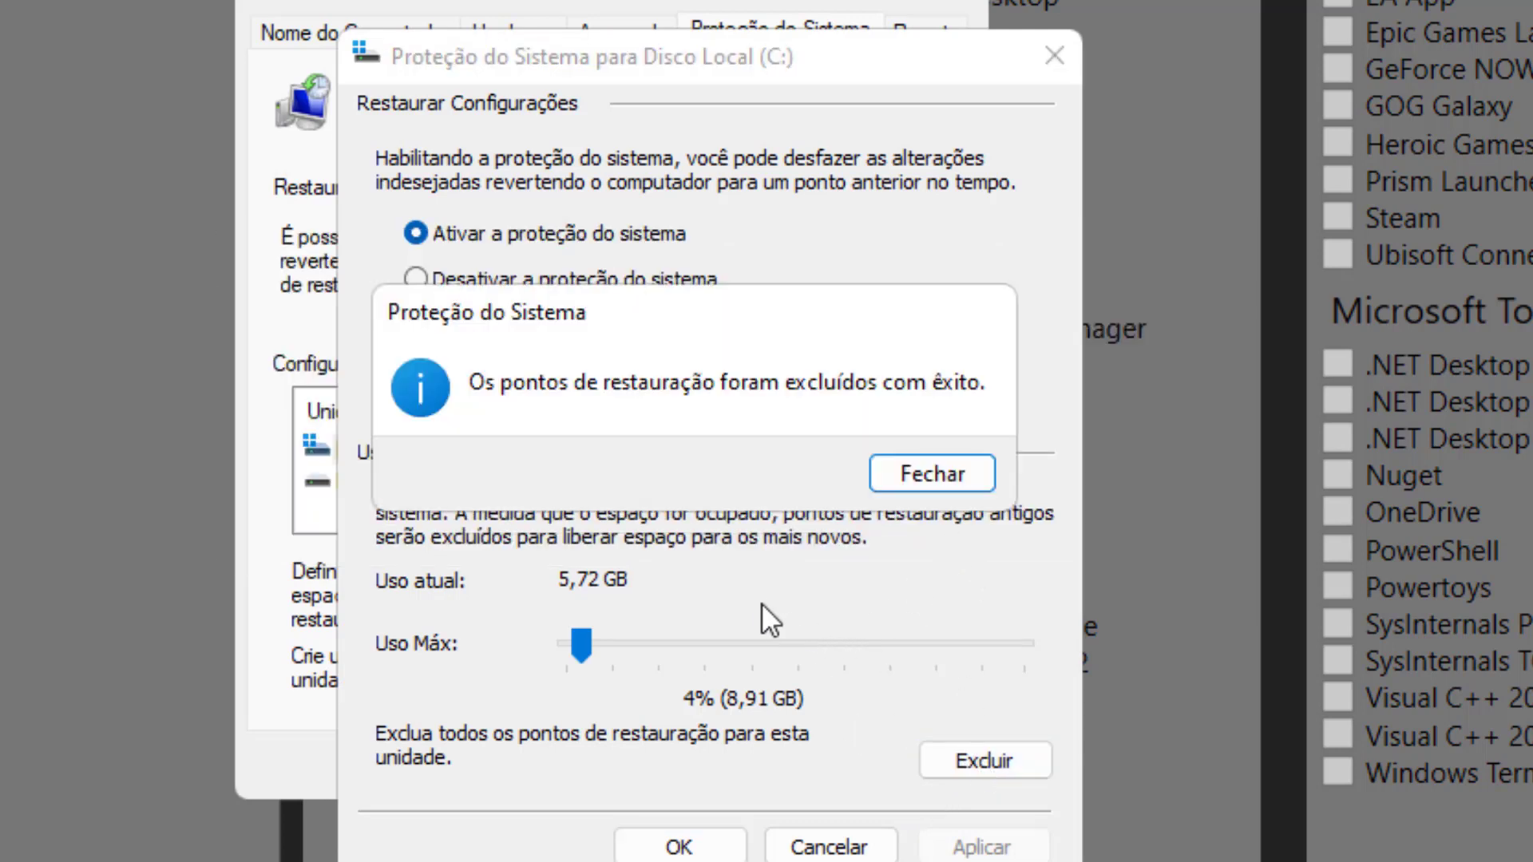
pyautogui.click(926, 474)
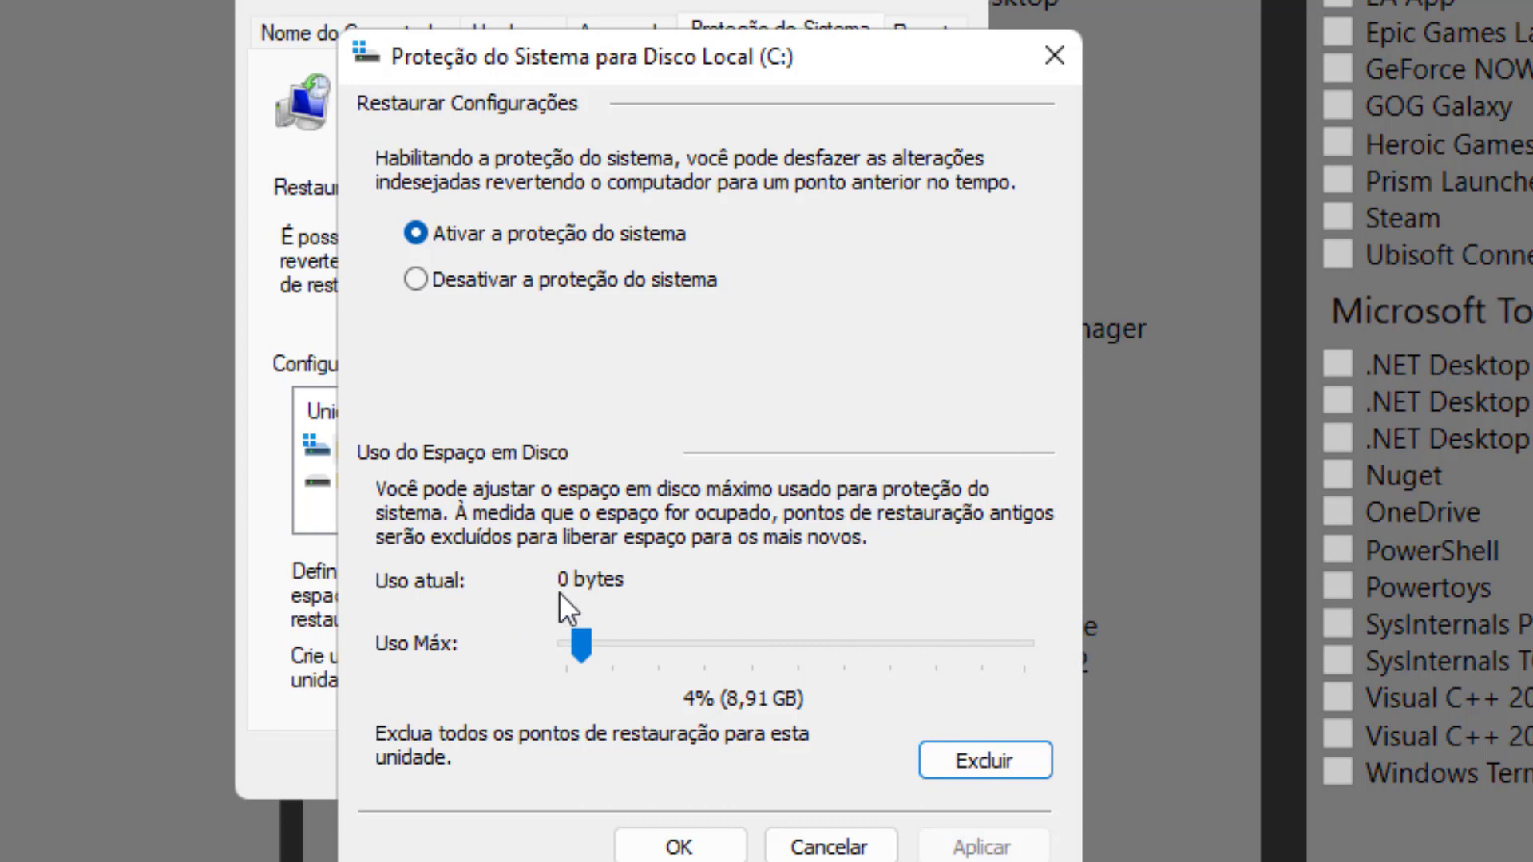
pyautogui.click(679, 847)
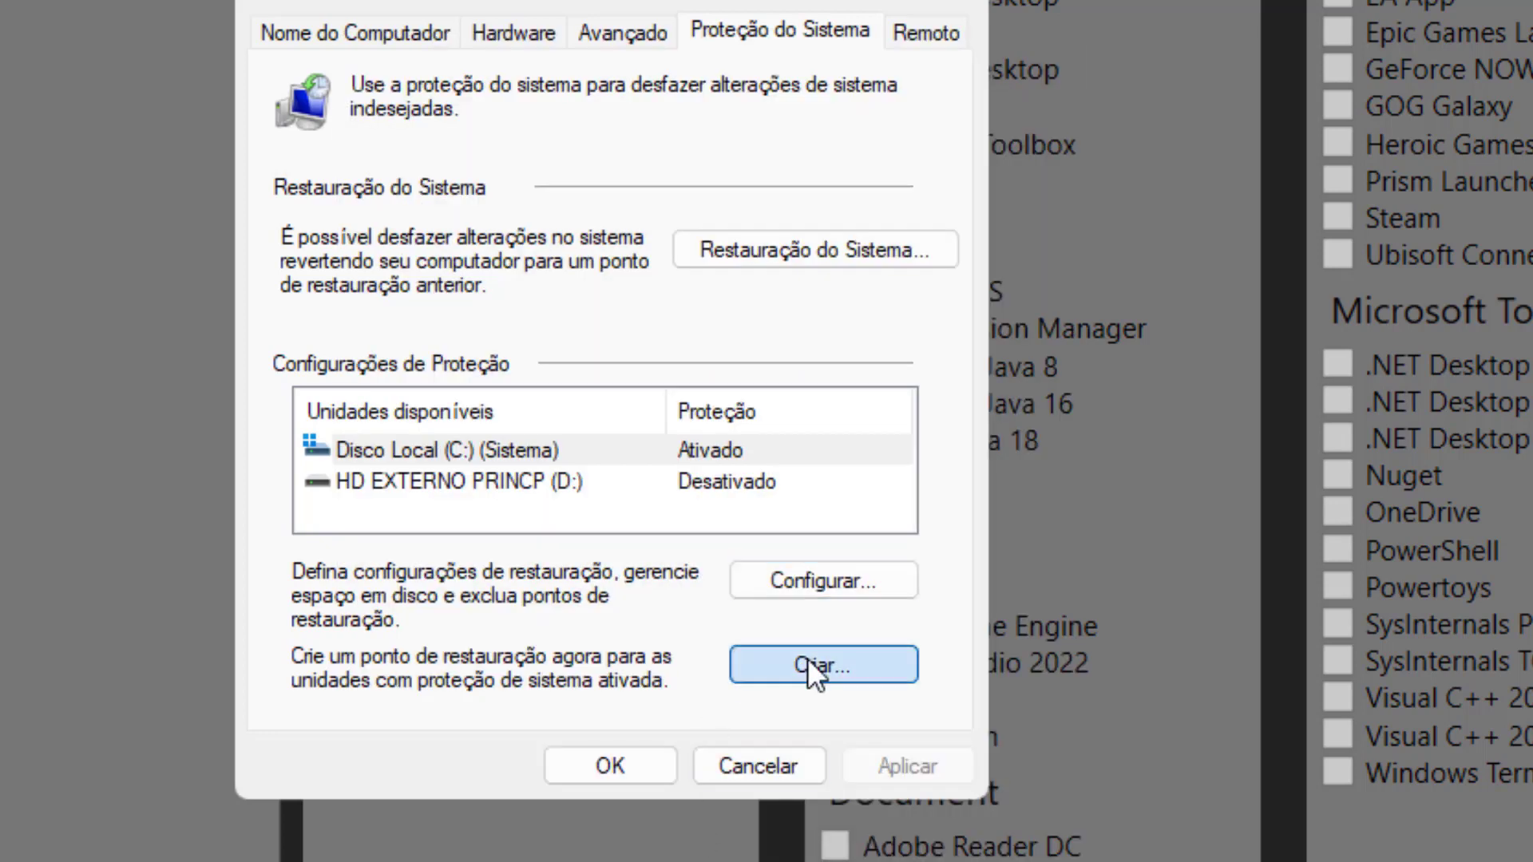
# Create a restore point described as "Antes de Otimizar o Windows com o Chris Titus" and close System Properties.
pyautogui.click(808, 658)
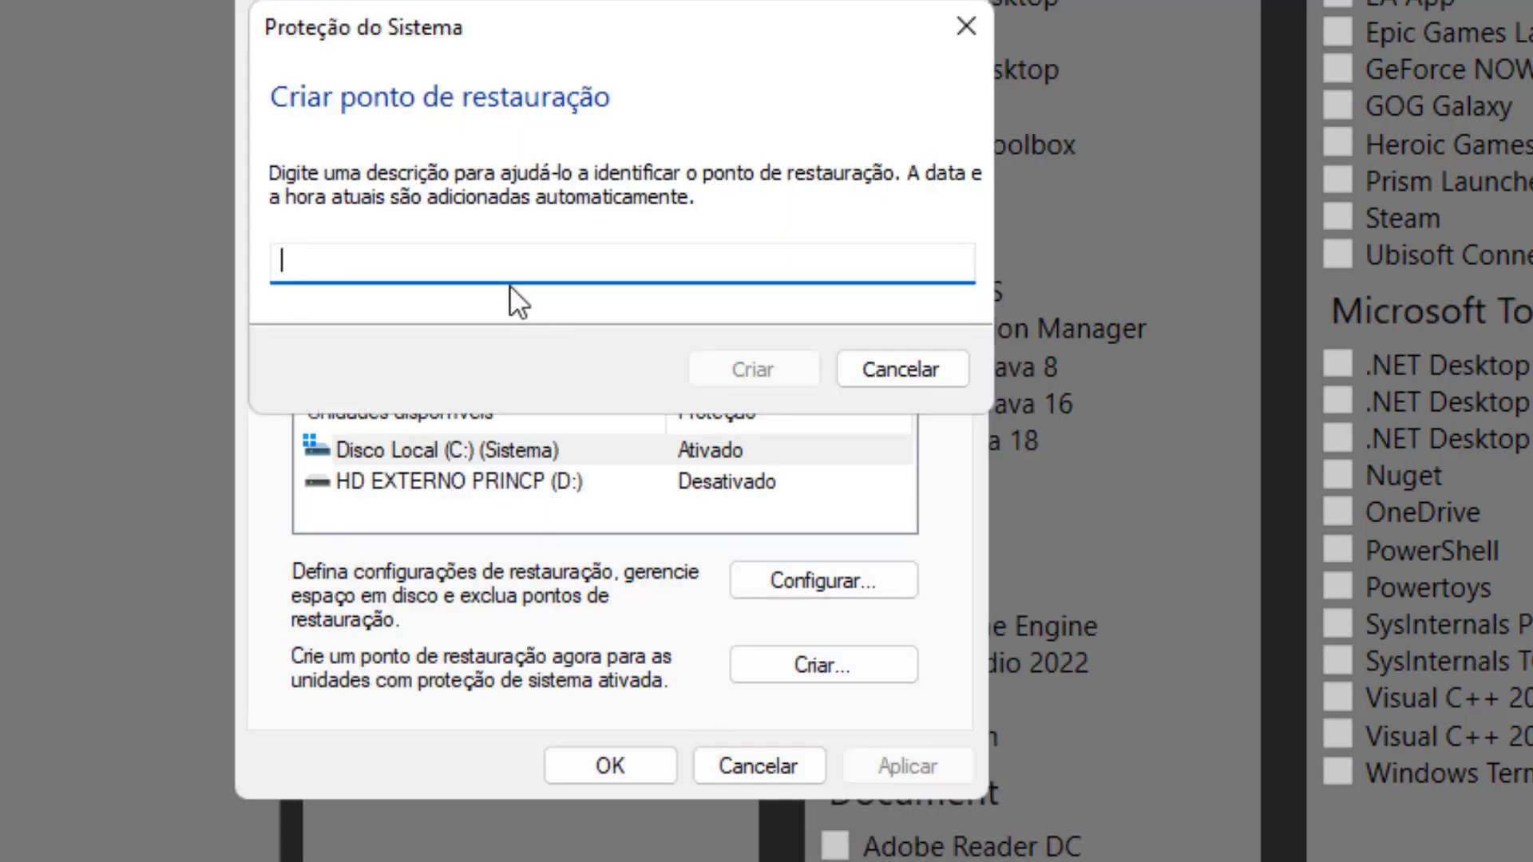
pyautogui.write('Antes de O')
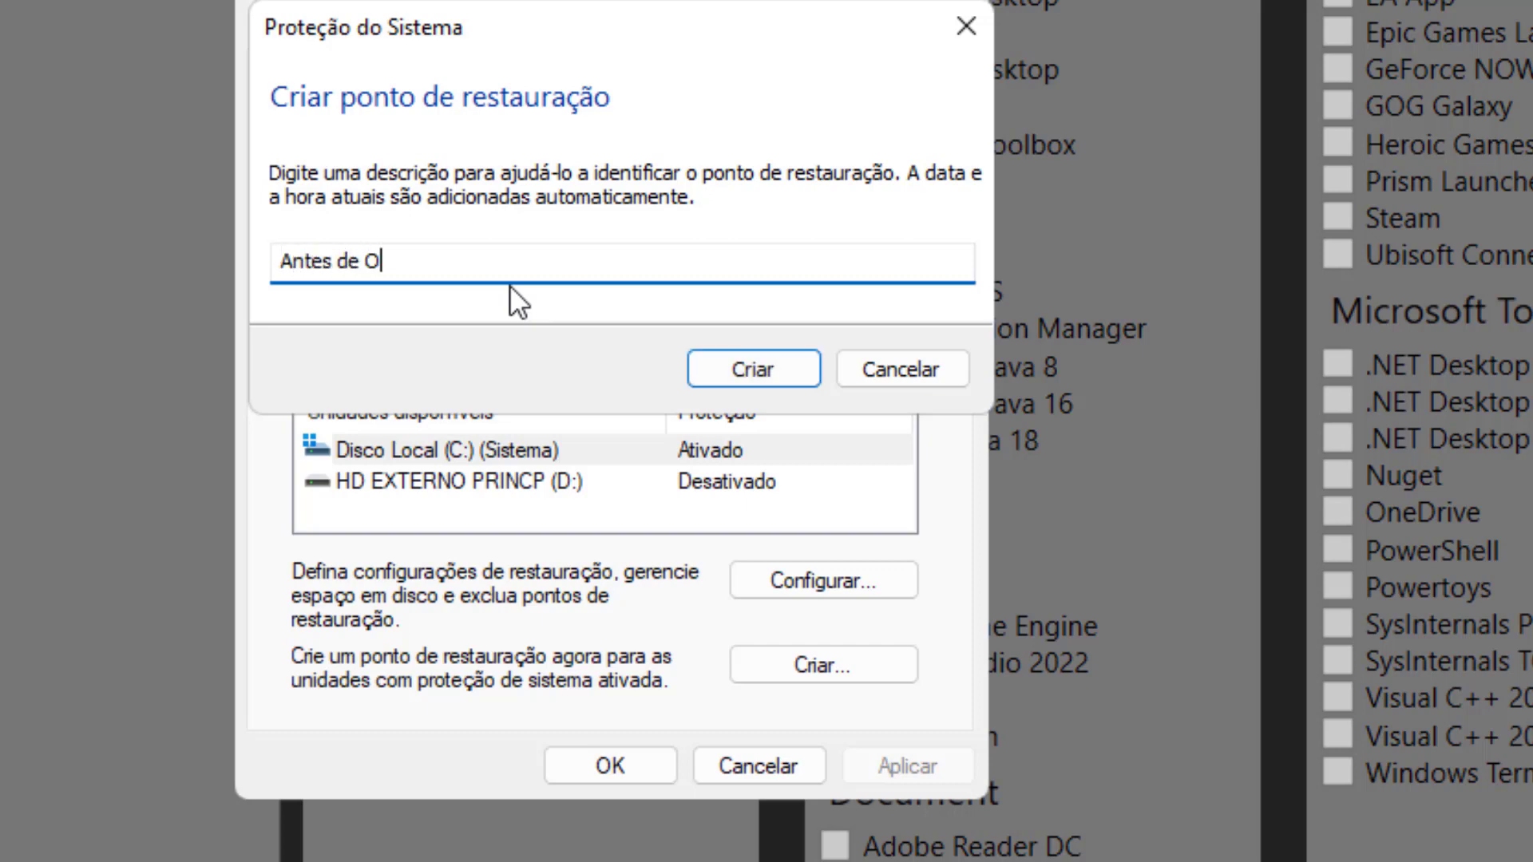
pyautogui.write('timizar o Windows')
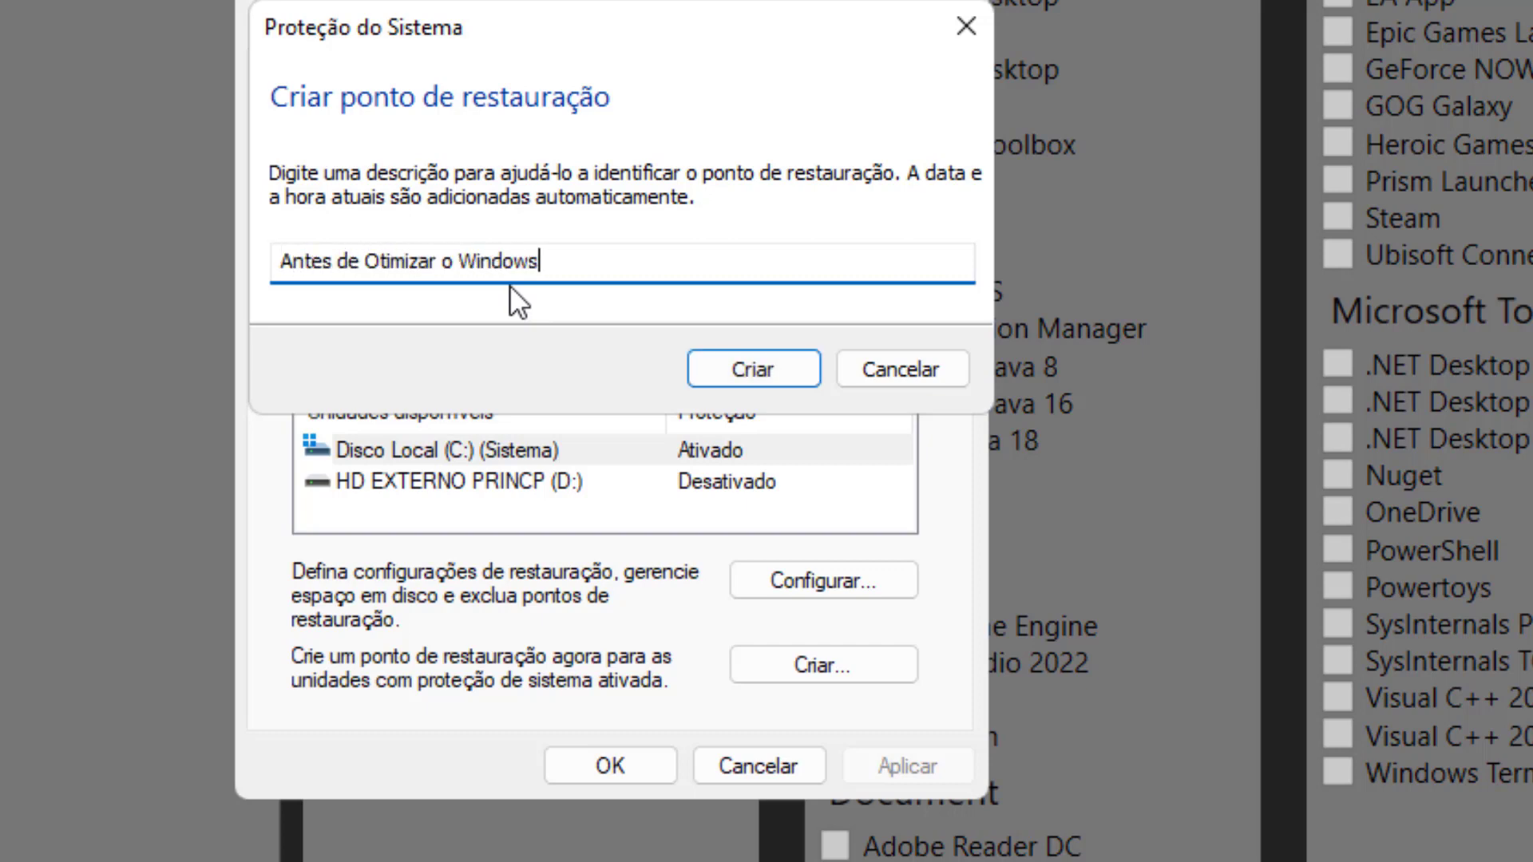
pyautogui.write(' com o Chris Tit')
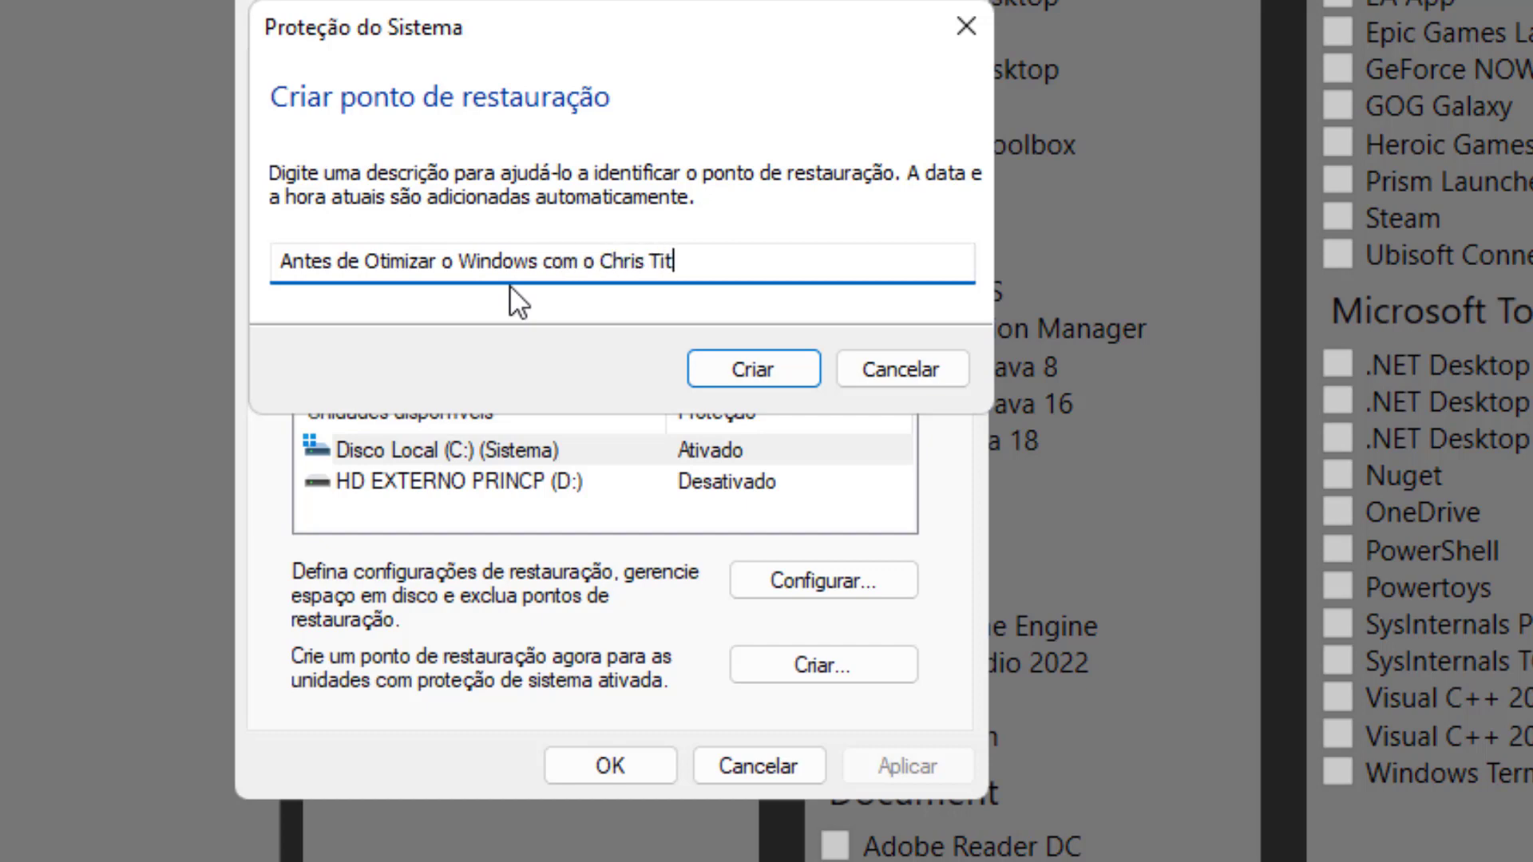
pyautogui.write('us')
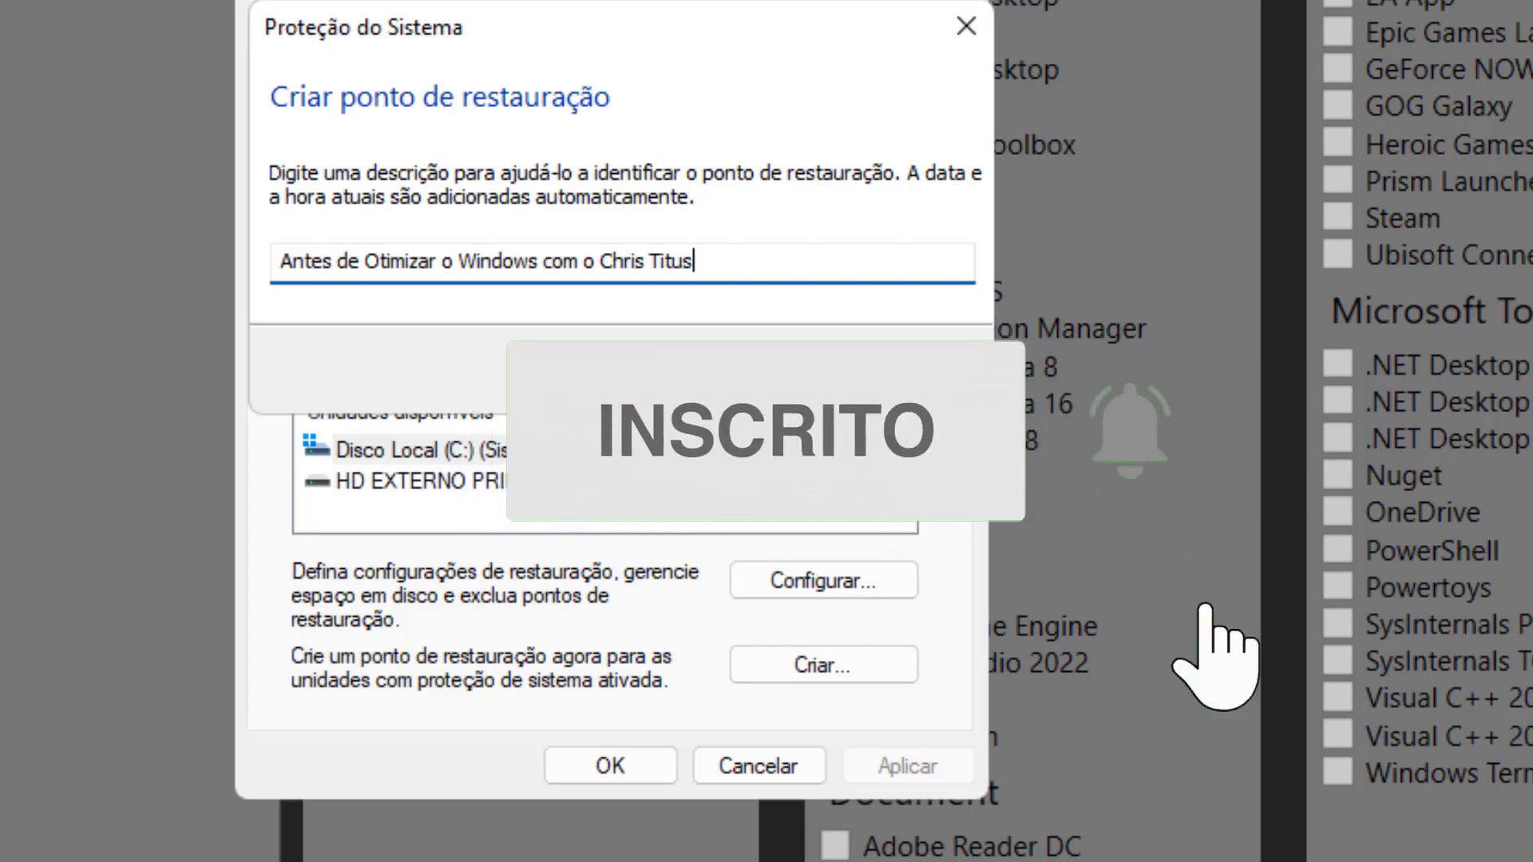
pyautogui.click(782, 366)
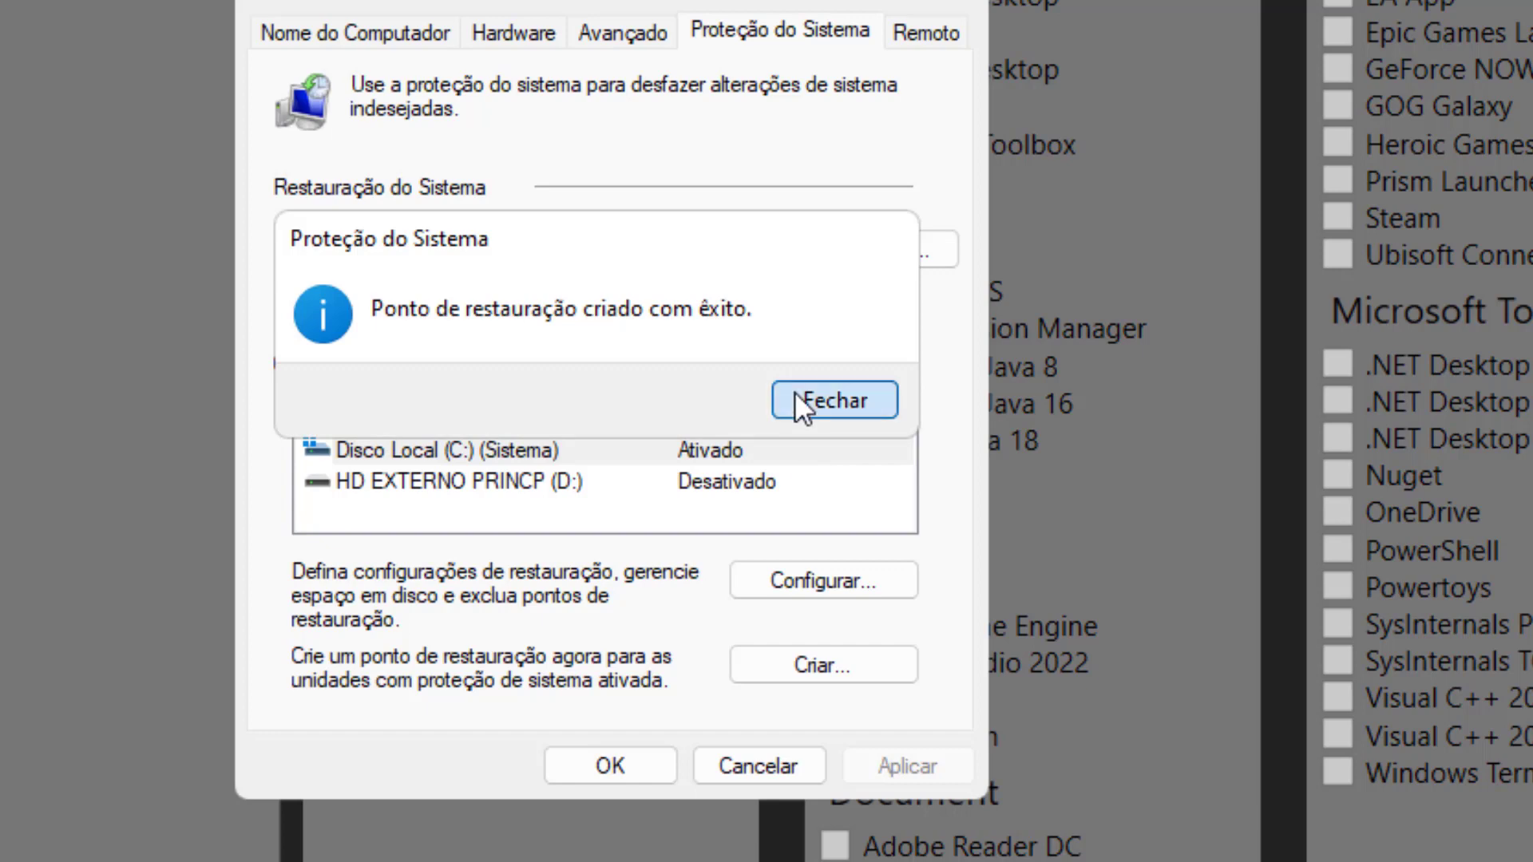
pyautogui.click(799, 401)
pyautogui.click(639, 765)
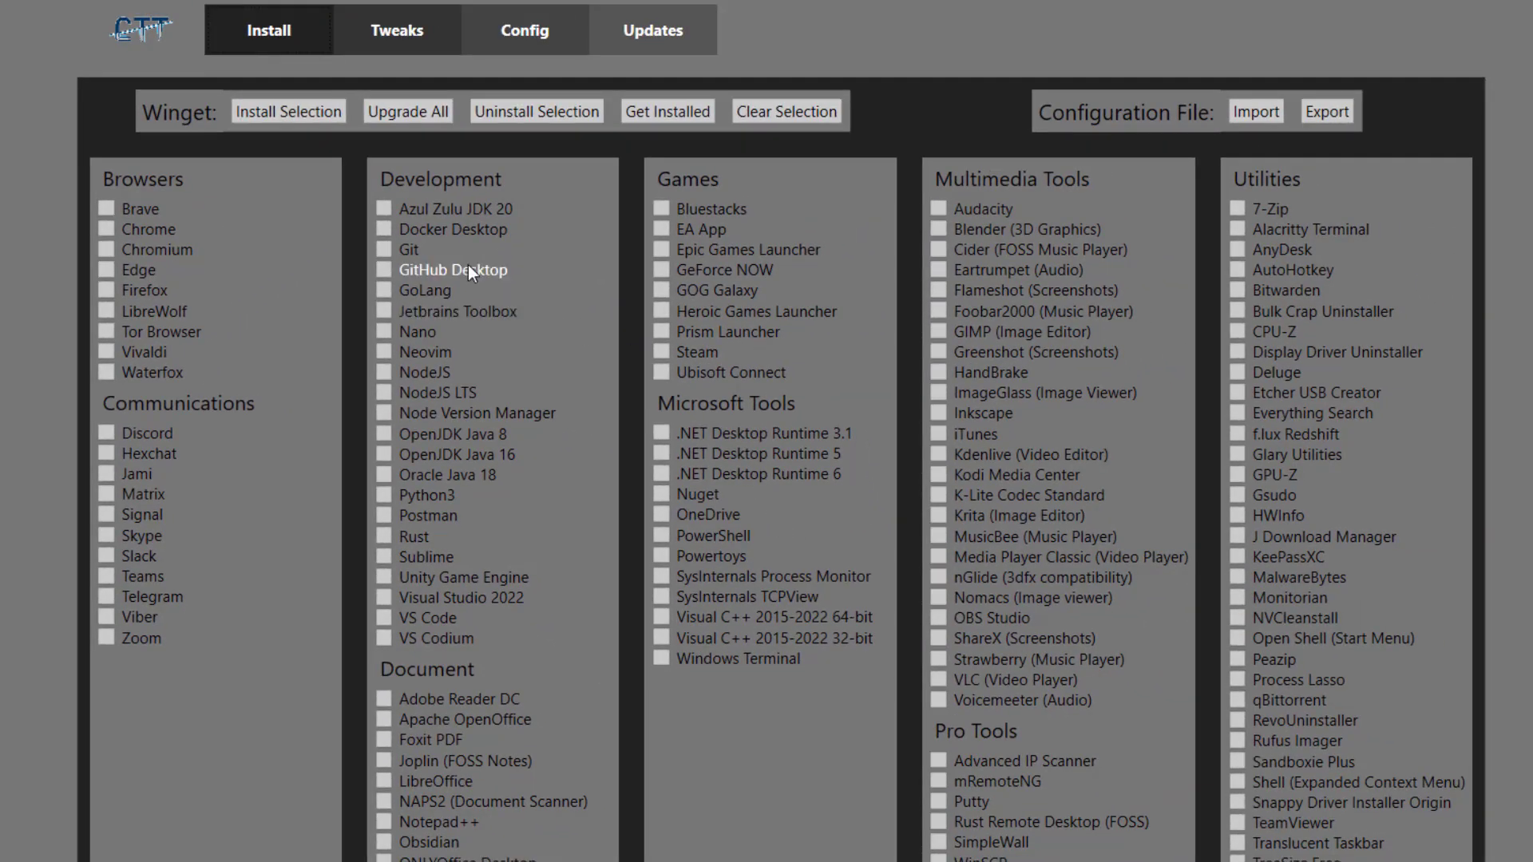
# Mark Brave, Chrome, Firefox, Zoom, GitHub Desktop, Adobe Reader DC, Steam and OneDrive for installation.
pyautogui.click(270, 40)
pyautogui.click(110, 228)
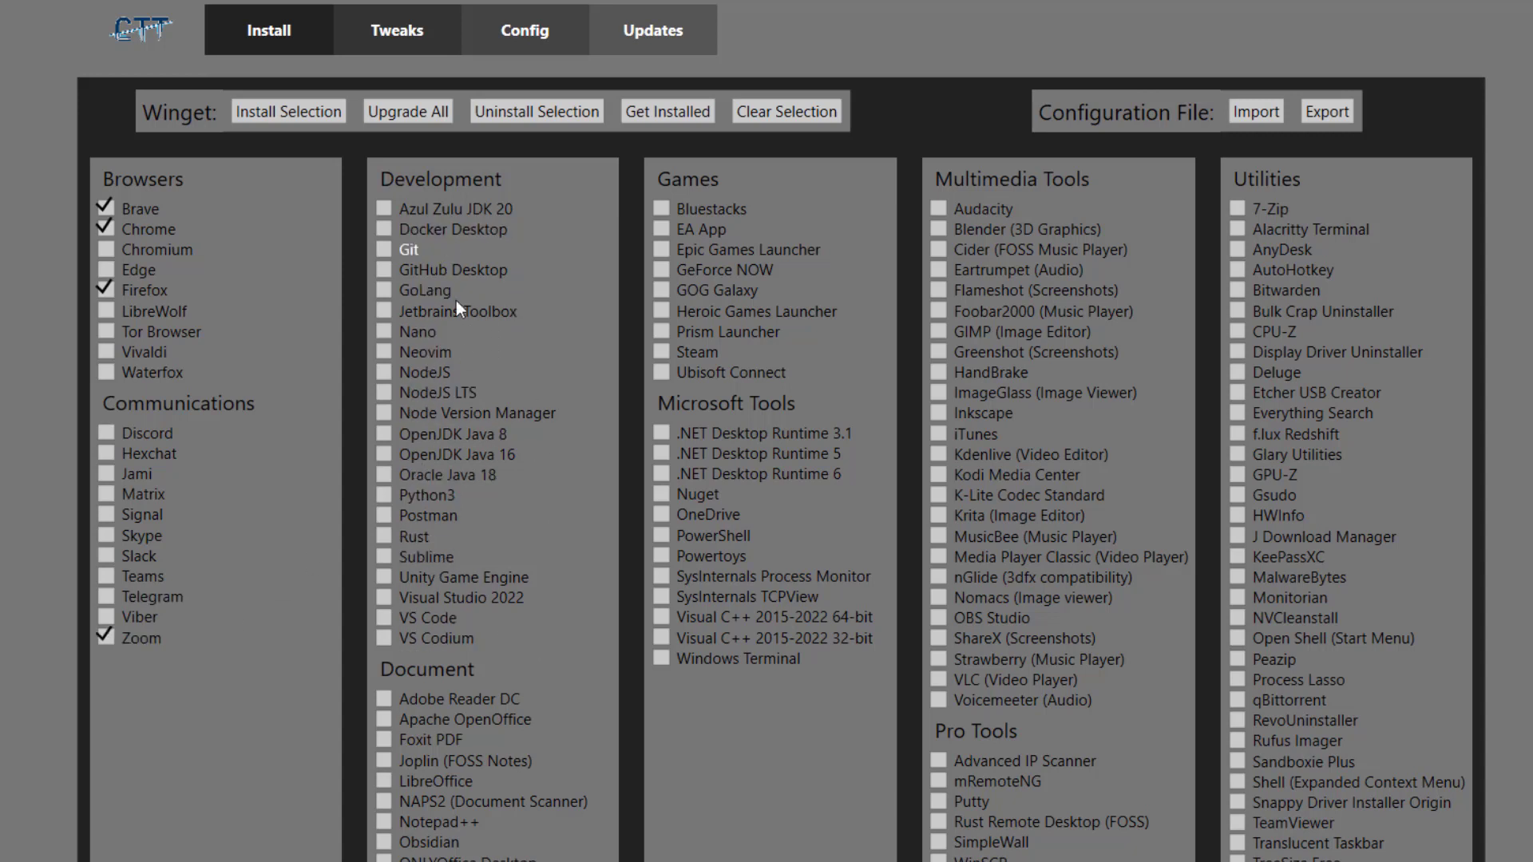
pyautogui.click(388, 271)
pyautogui.click(388, 698)
pyautogui.click(661, 350)
pyautogui.click(671, 513)
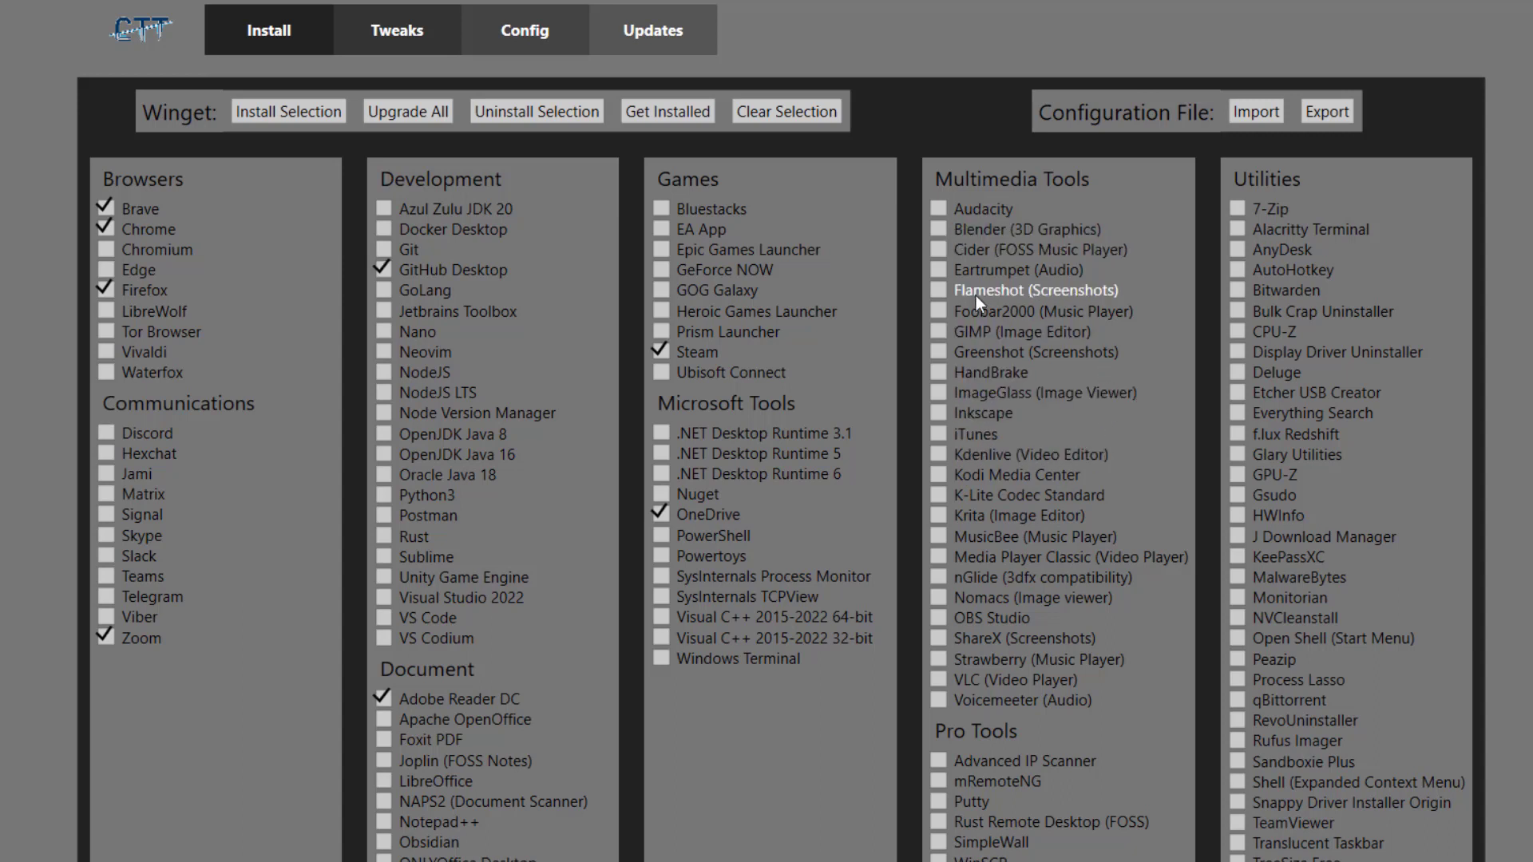
# Mark the multimedia tools VLC, Audacity and iTunes for installation.
pyautogui.click(937, 679)
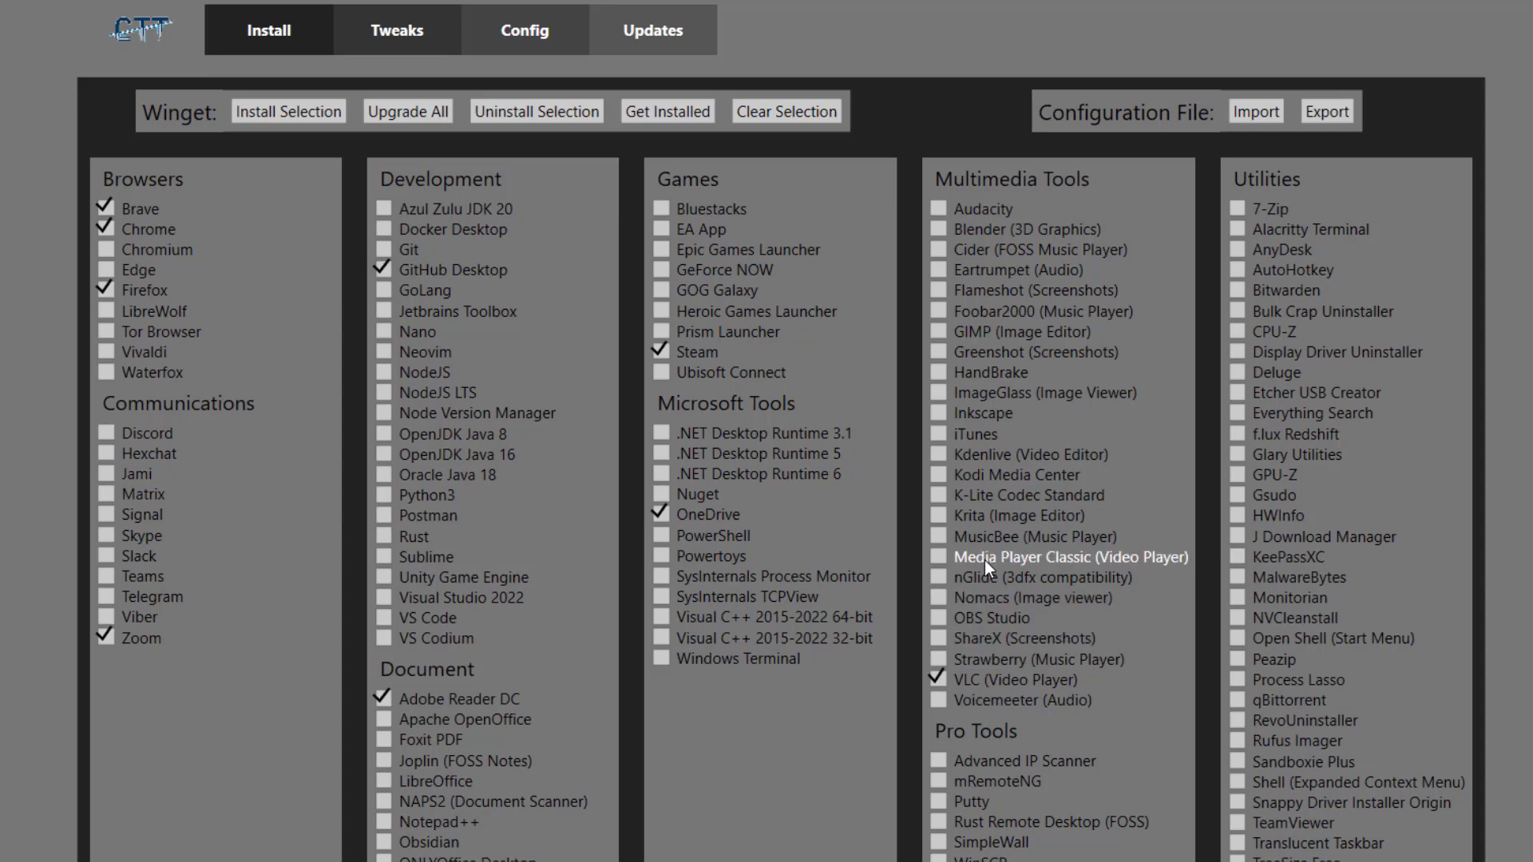
pyautogui.click(938, 209)
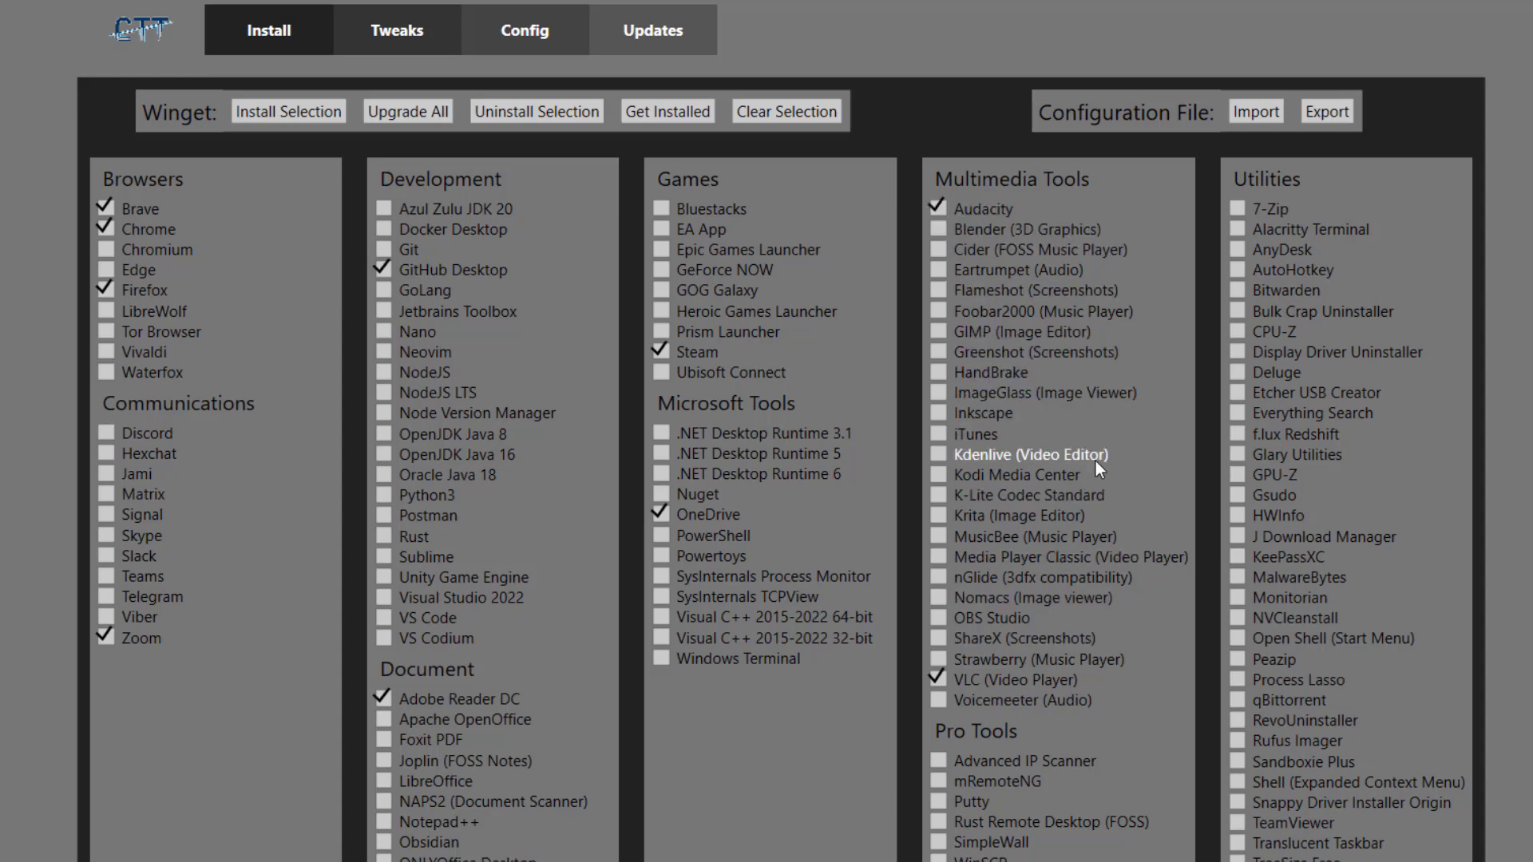
pyautogui.click(937, 436)
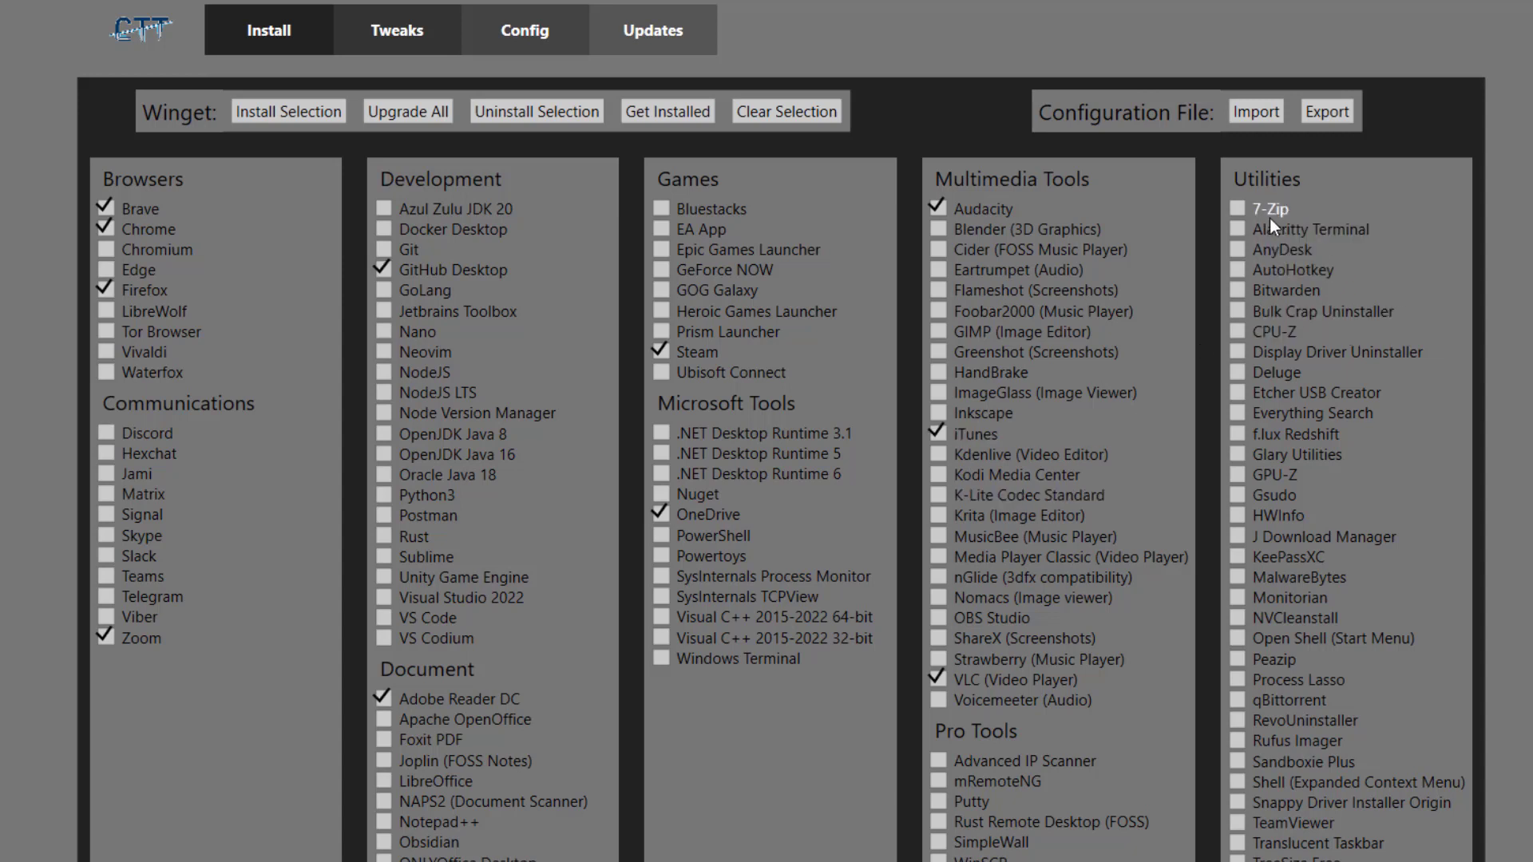
# Mark the utilities 7-Zip, CPU-Z, AnyDesk and RevoUninstaller for installation.
pyautogui.click(1238, 209)
pyautogui.click(1244, 331)
pyautogui.click(1236, 251)
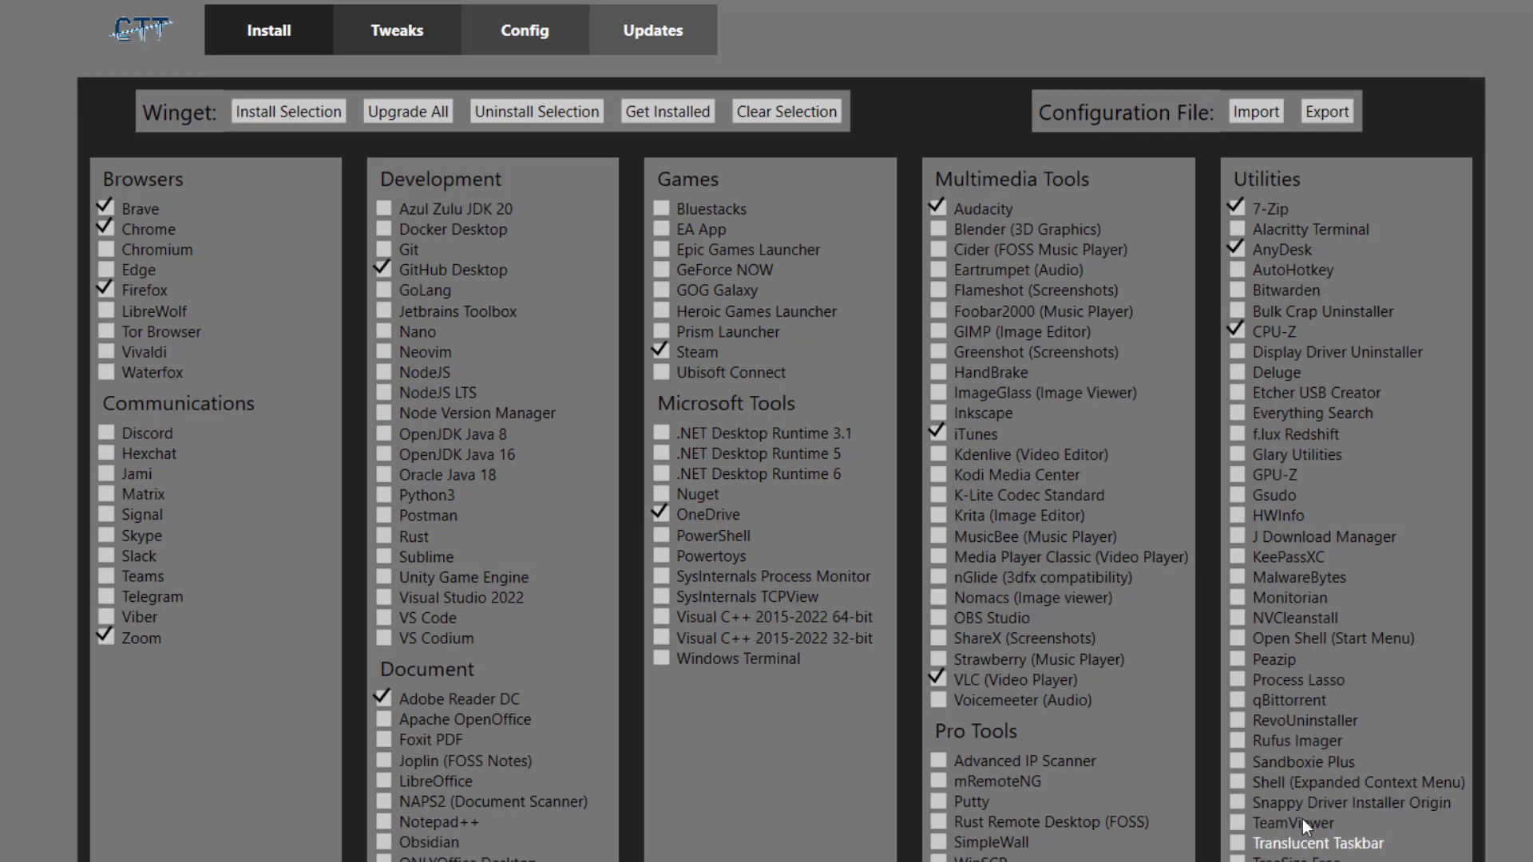
pyautogui.click(1237, 718)
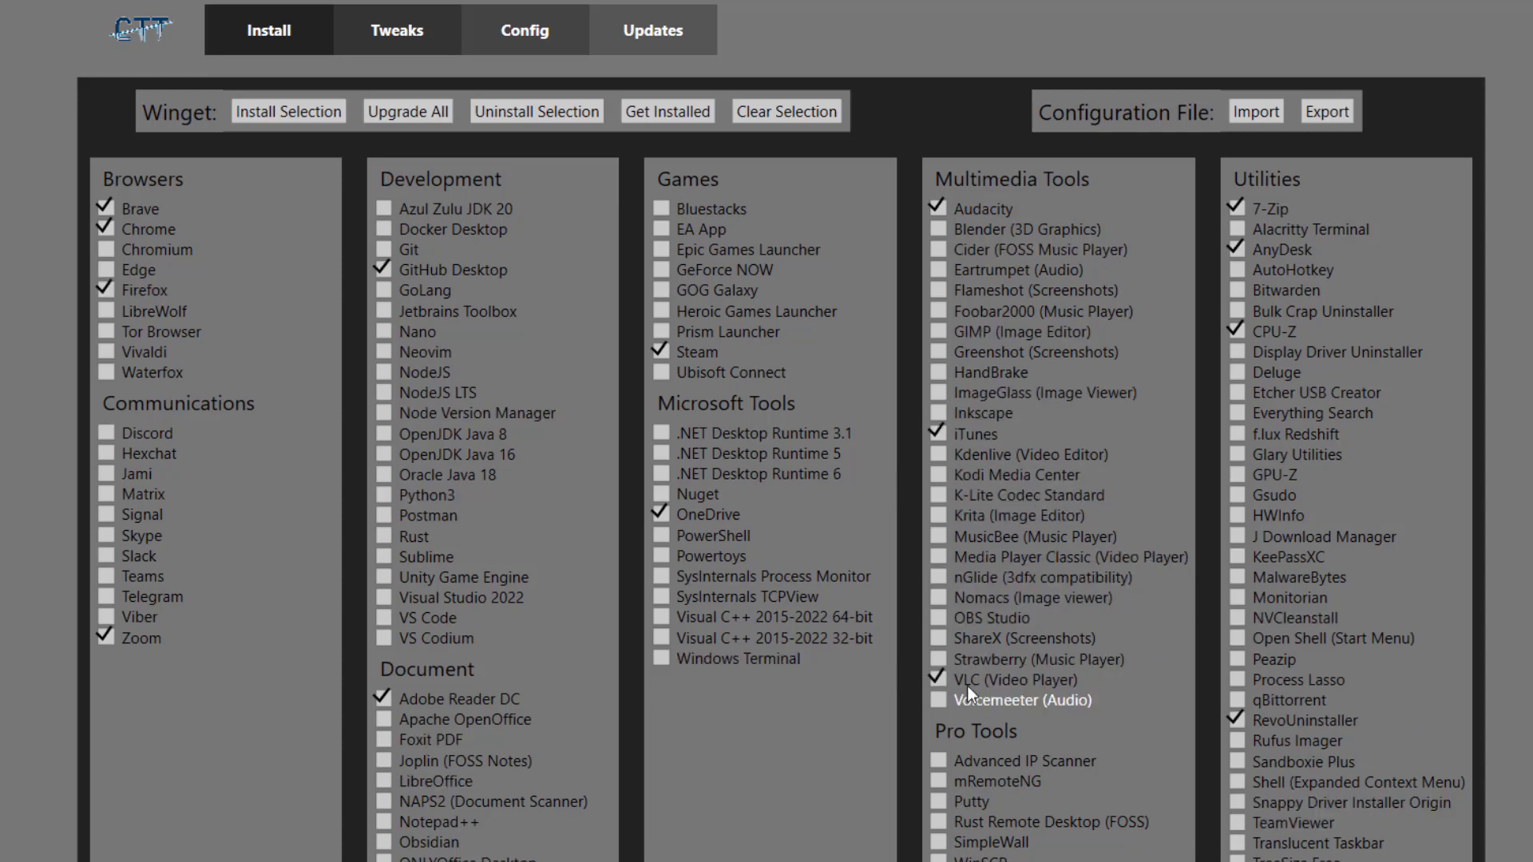
# Export the program selection to the desktop folder (Área de Trabalho) as a JSON file named config-install.
pyautogui.click(1328, 119)
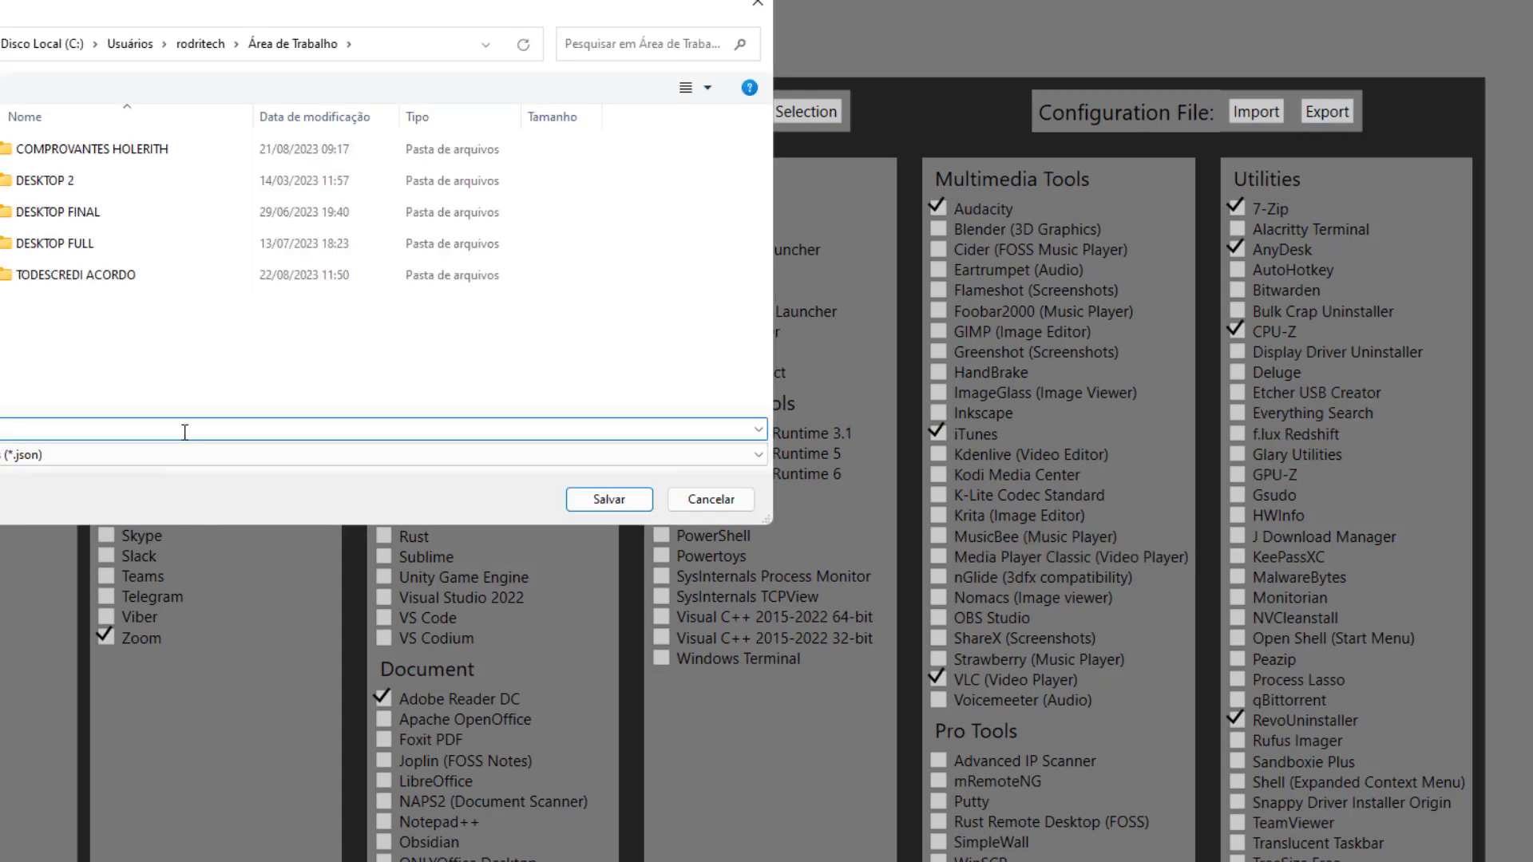
pyautogui.write('config-')
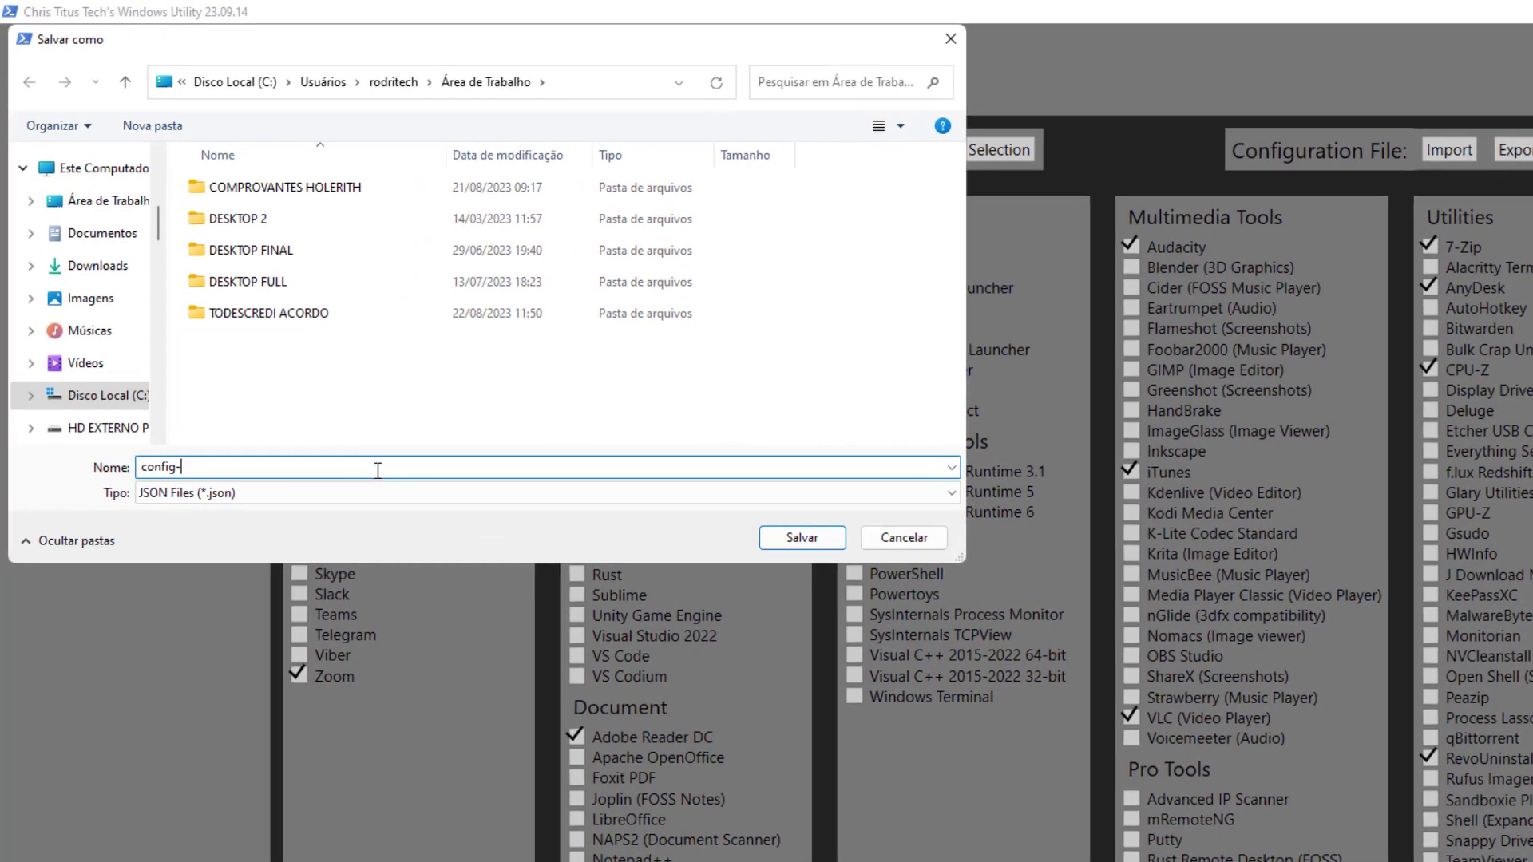
pyautogui.write('install')
pyautogui.click(808, 539)
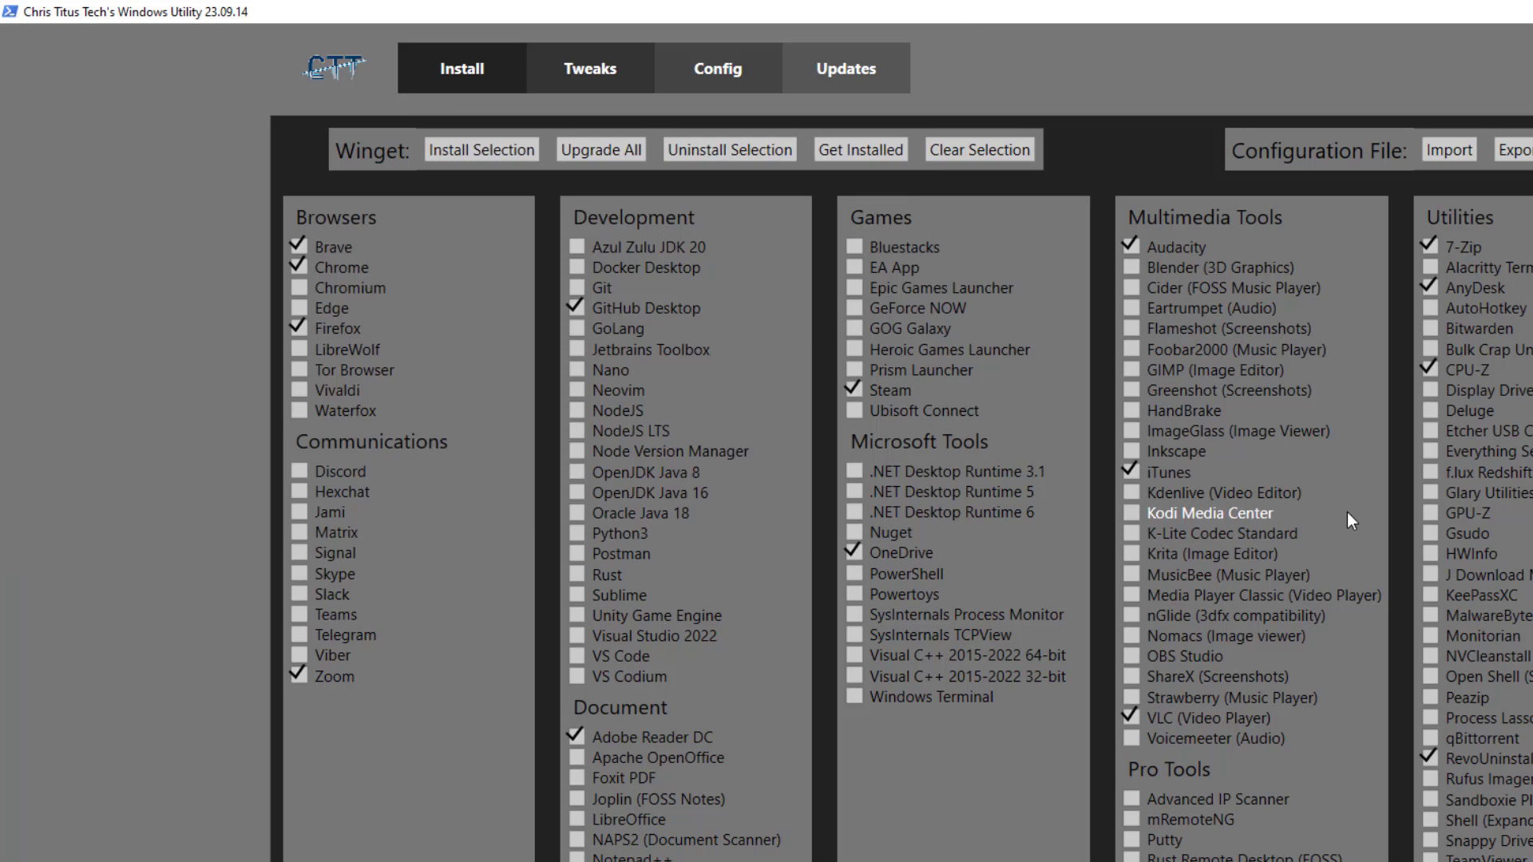
# Locate the config-install file for importing a configuration, and cancel without loading it.
pyautogui.click(1429, 155)
pyautogui.click(418, 349)
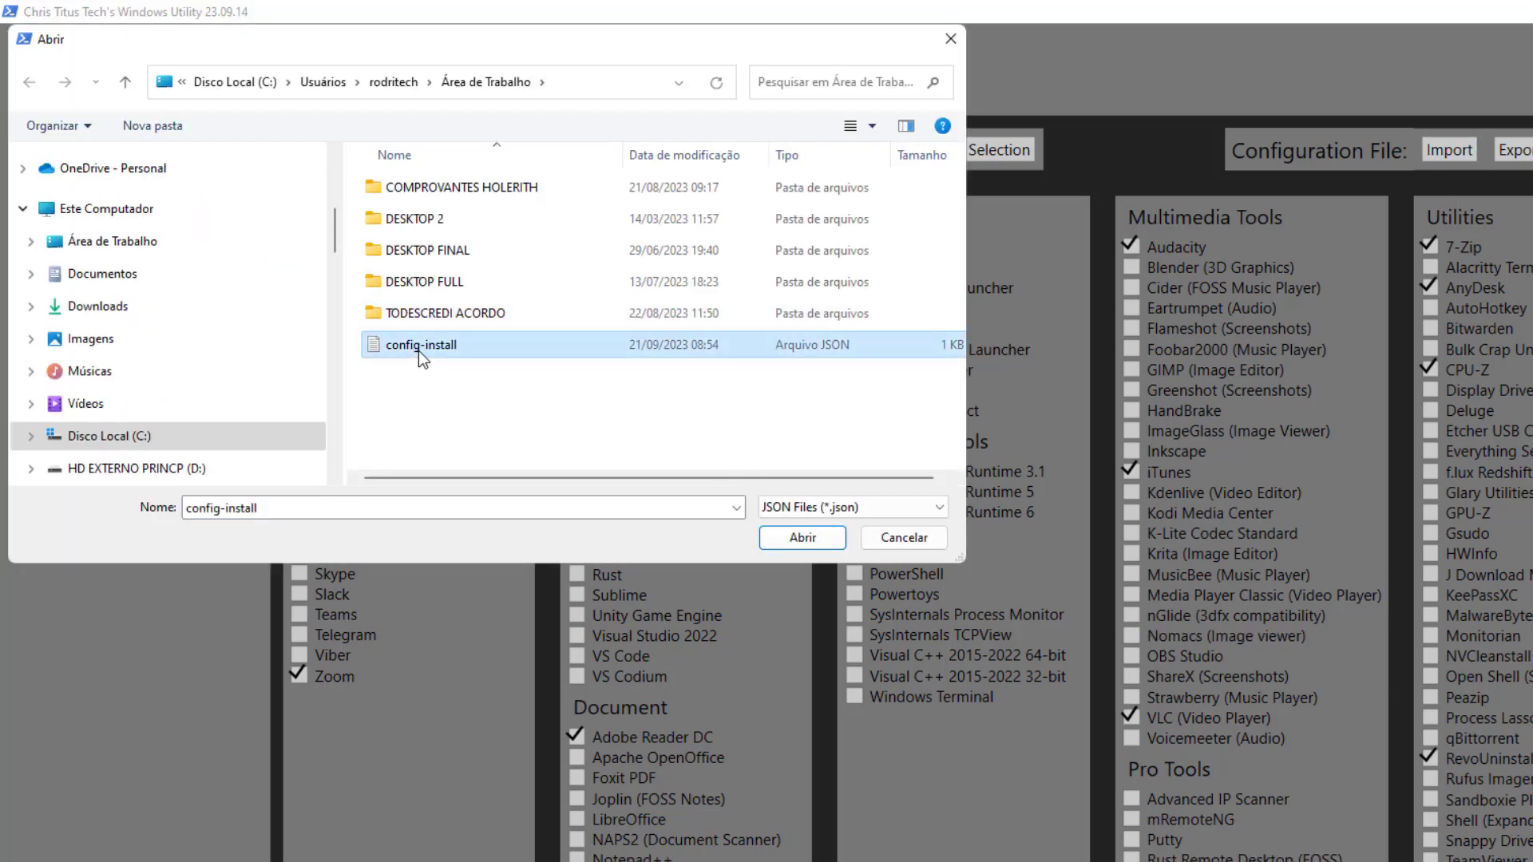
pyautogui.click(918, 533)
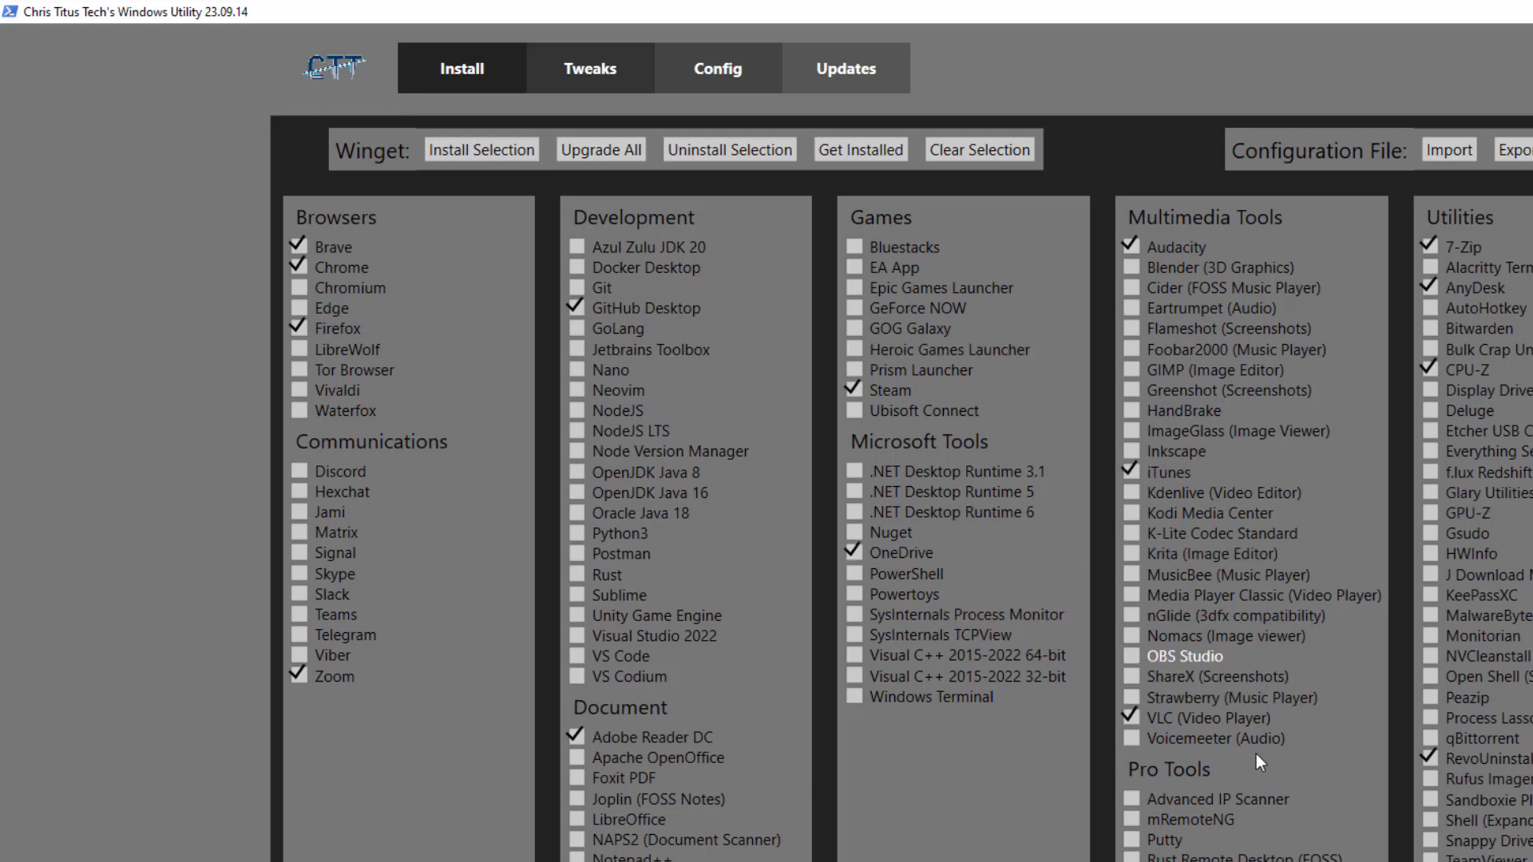
# Mark OBS Studio for installation and export the selection again, overwriting config-install.
pyautogui.click(1130, 655)
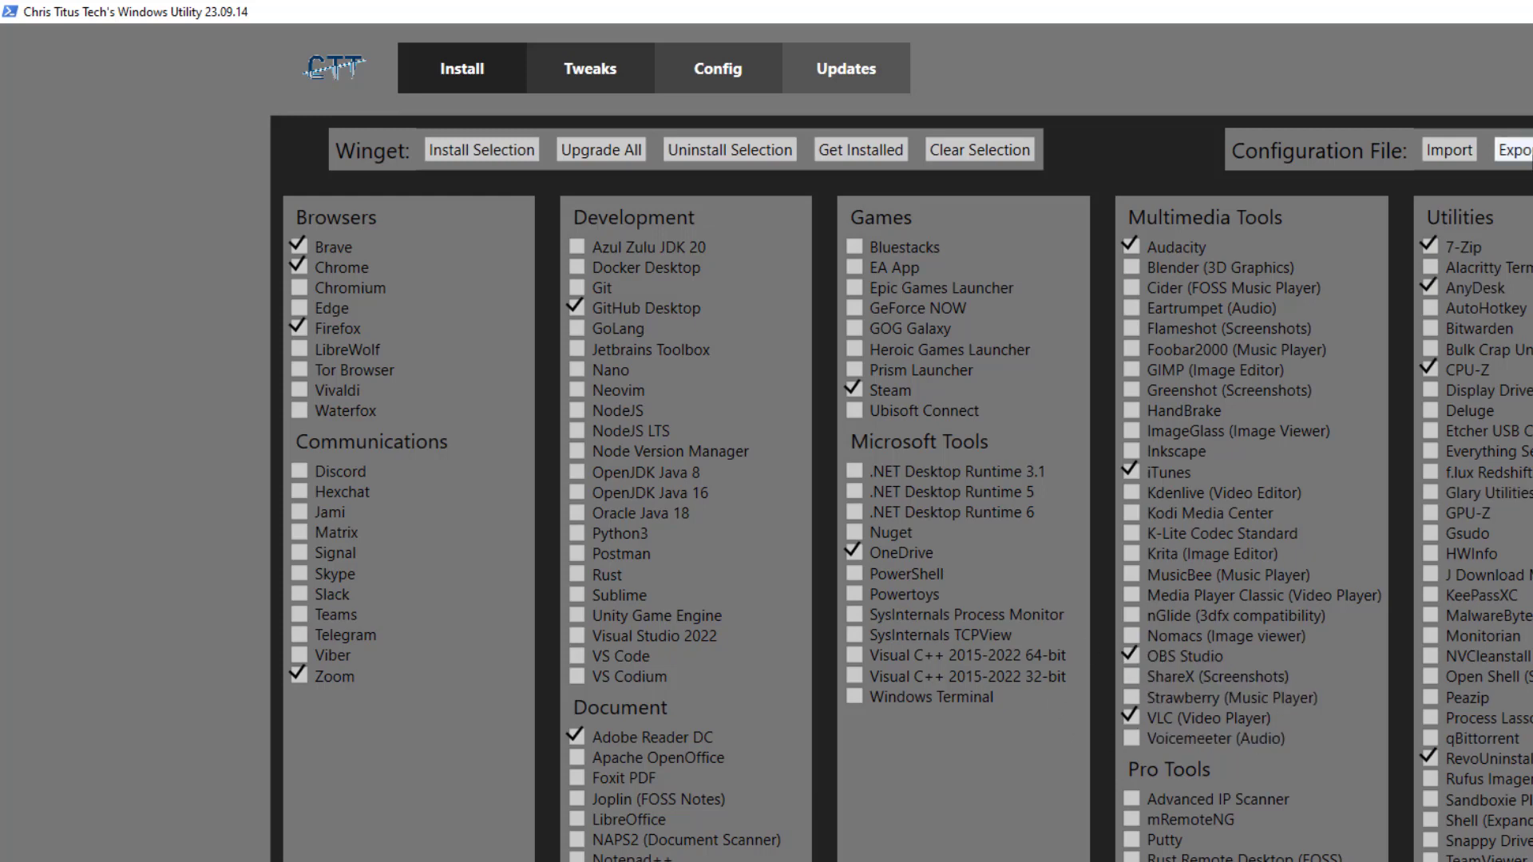
pyautogui.click(1513, 150)
pyautogui.click(427, 340)
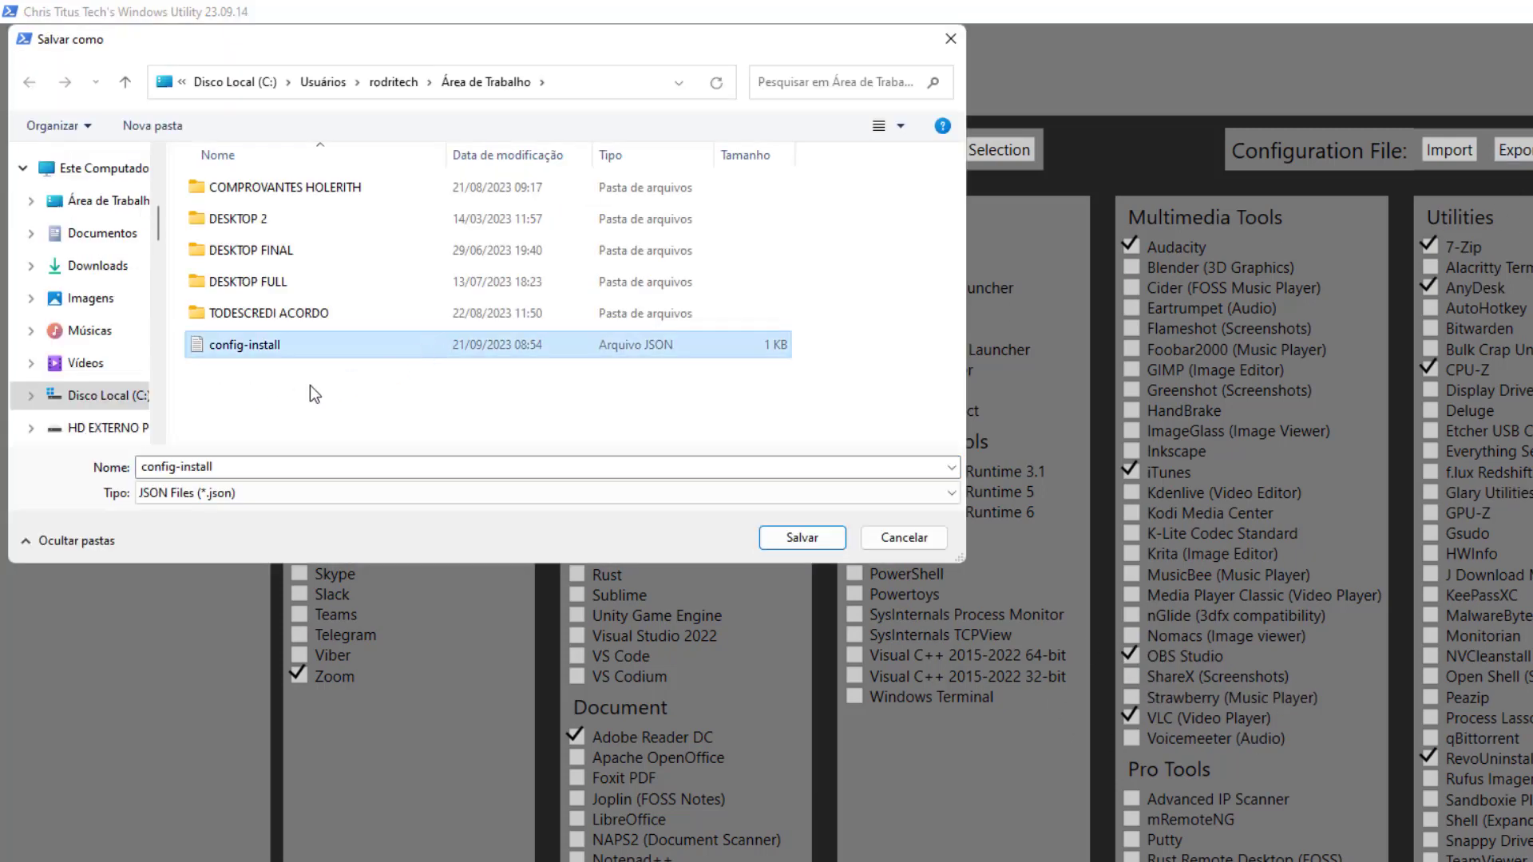
pyautogui.click(788, 534)
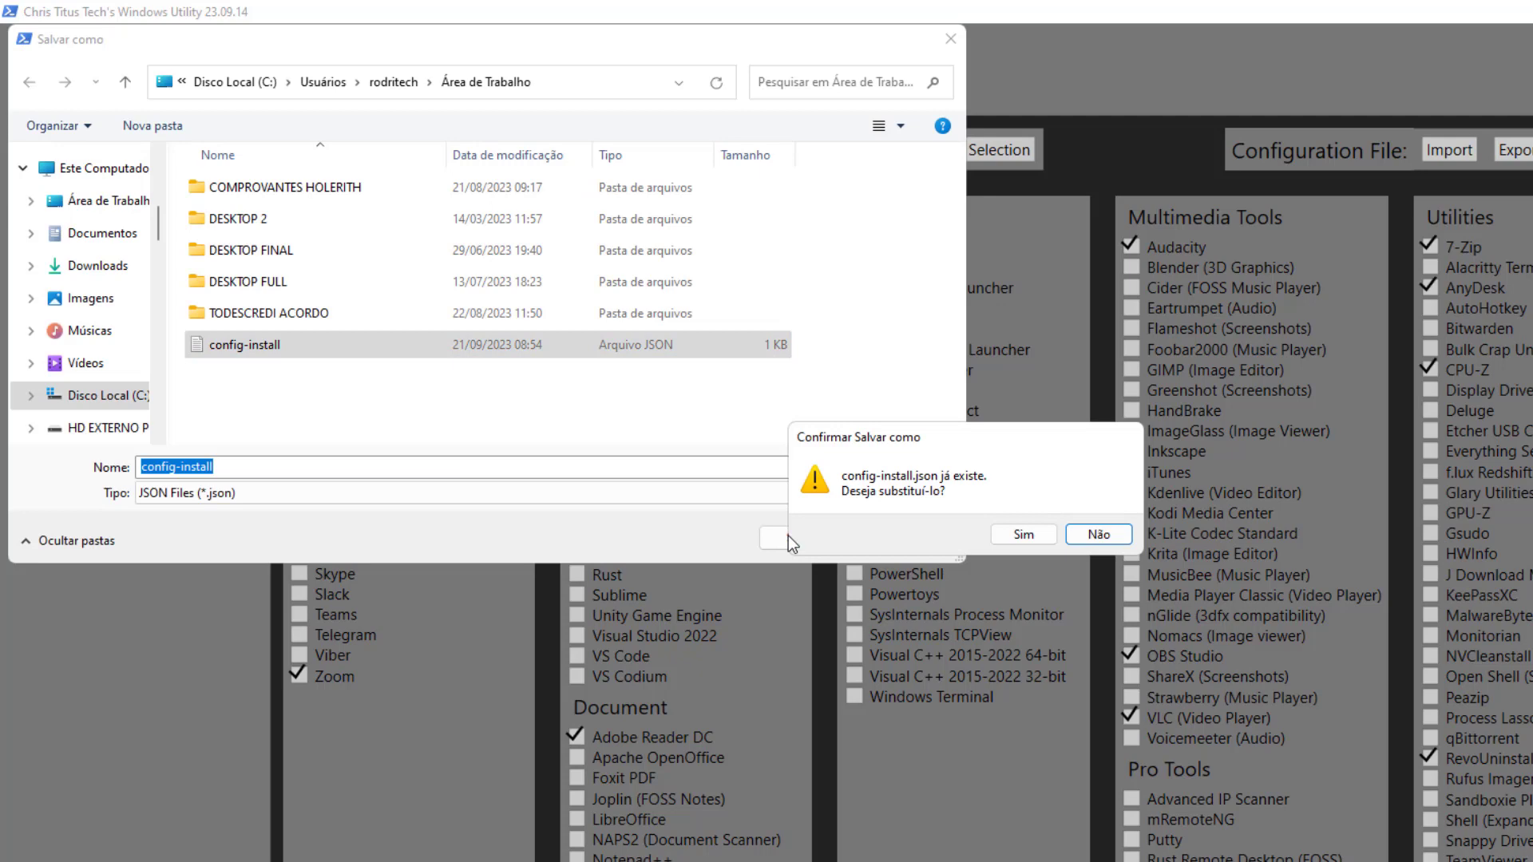
pyautogui.click(1000, 540)
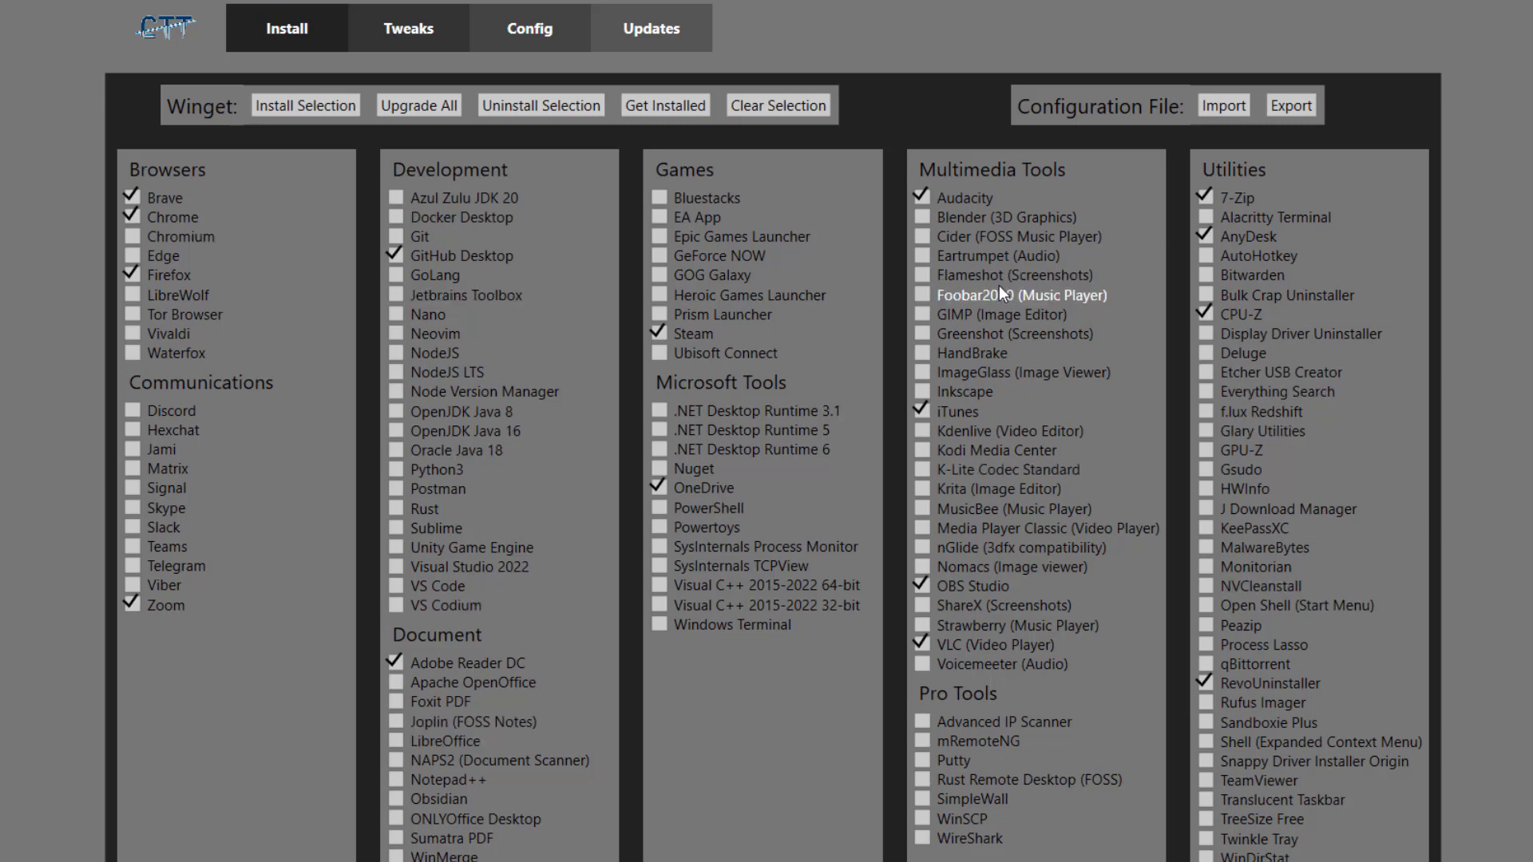
# Unmark Audacity, iTunes, CPU-Z, AnyDesk, 7-Zip, VLC and OBS Studio, keeping RevoUninstaller marked.
pyautogui.click(933, 197)
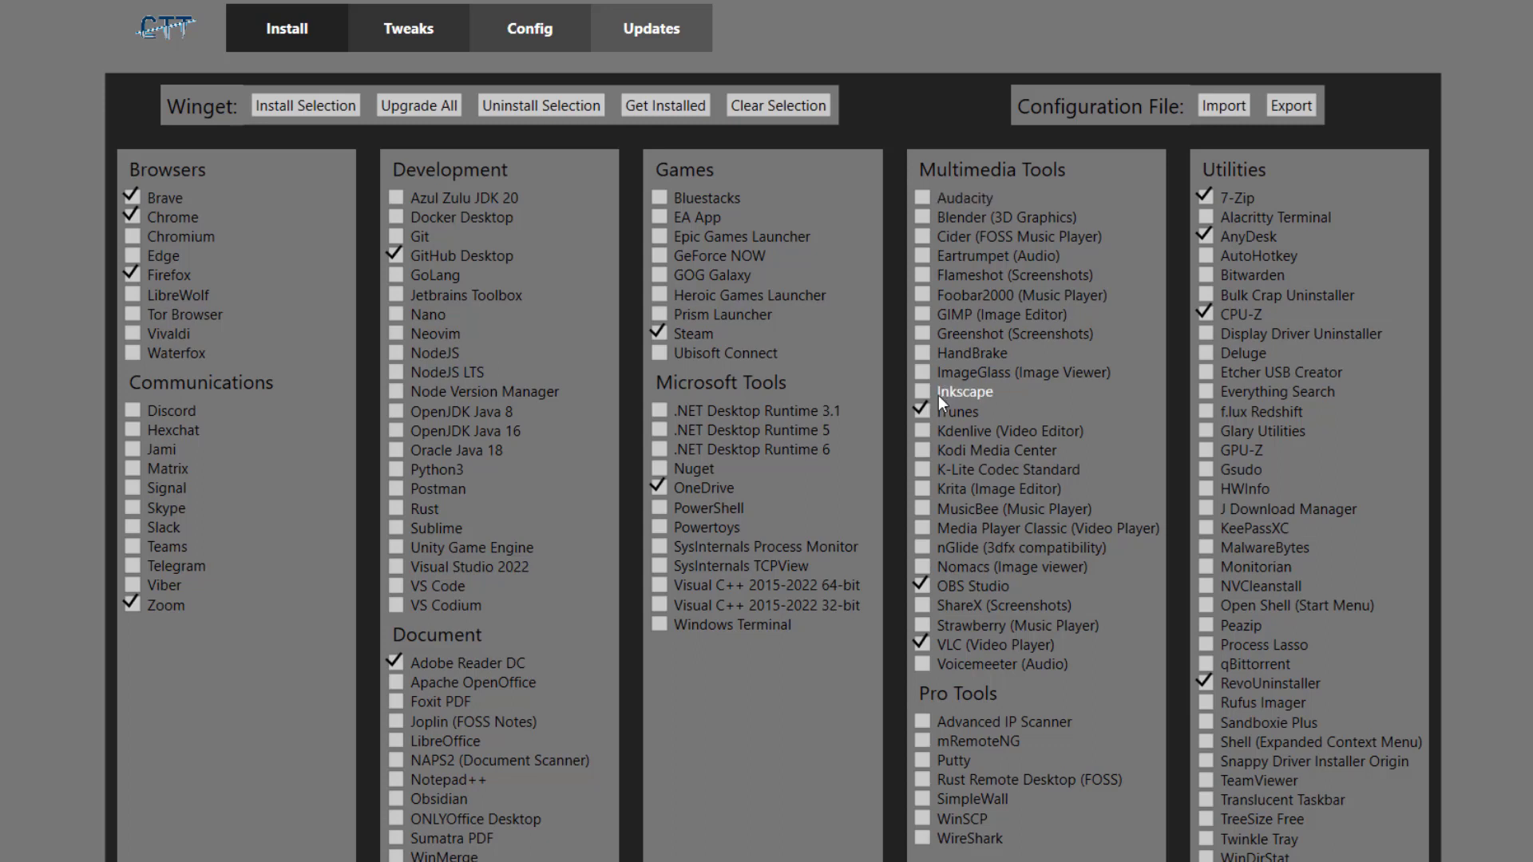
pyautogui.click(976, 411)
pyautogui.click(1205, 314)
pyautogui.click(1201, 218)
pyautogui.click(1206, 236)
pyautogui.click(1204, 217)
pyautogui.click(1205, 198)
pyautogui.click(922, 644)
pyautogui.click(918, 583)
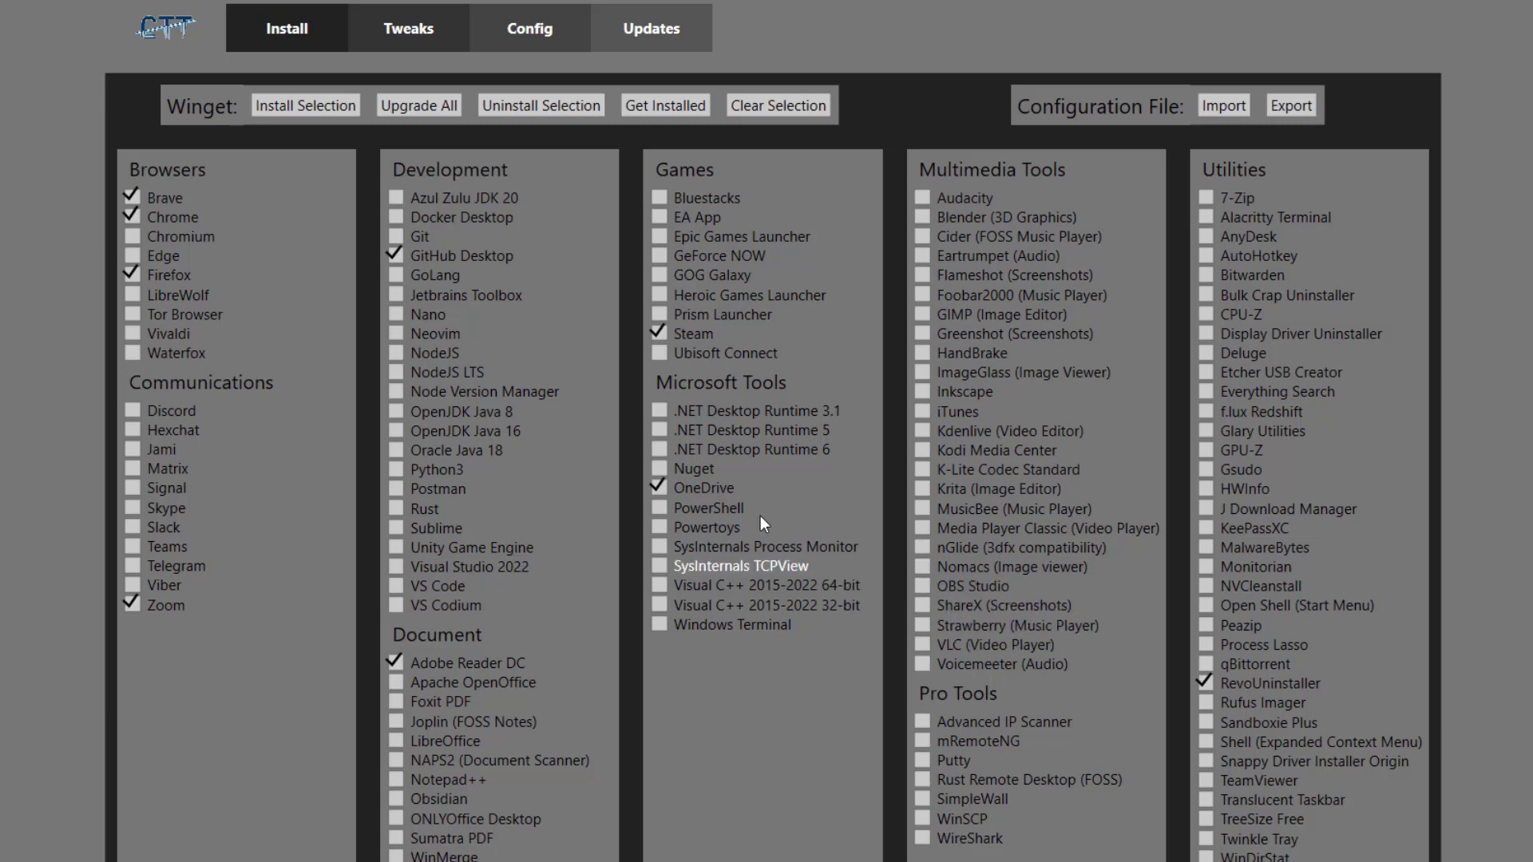
# Unmark OneDrive, Steam, Adobe Reader DC, GitHub Desktop, Firefox, Chrome, Brave and Zoom.
pyautogui.click(661, 485)
pyautogui.click(658, 333)
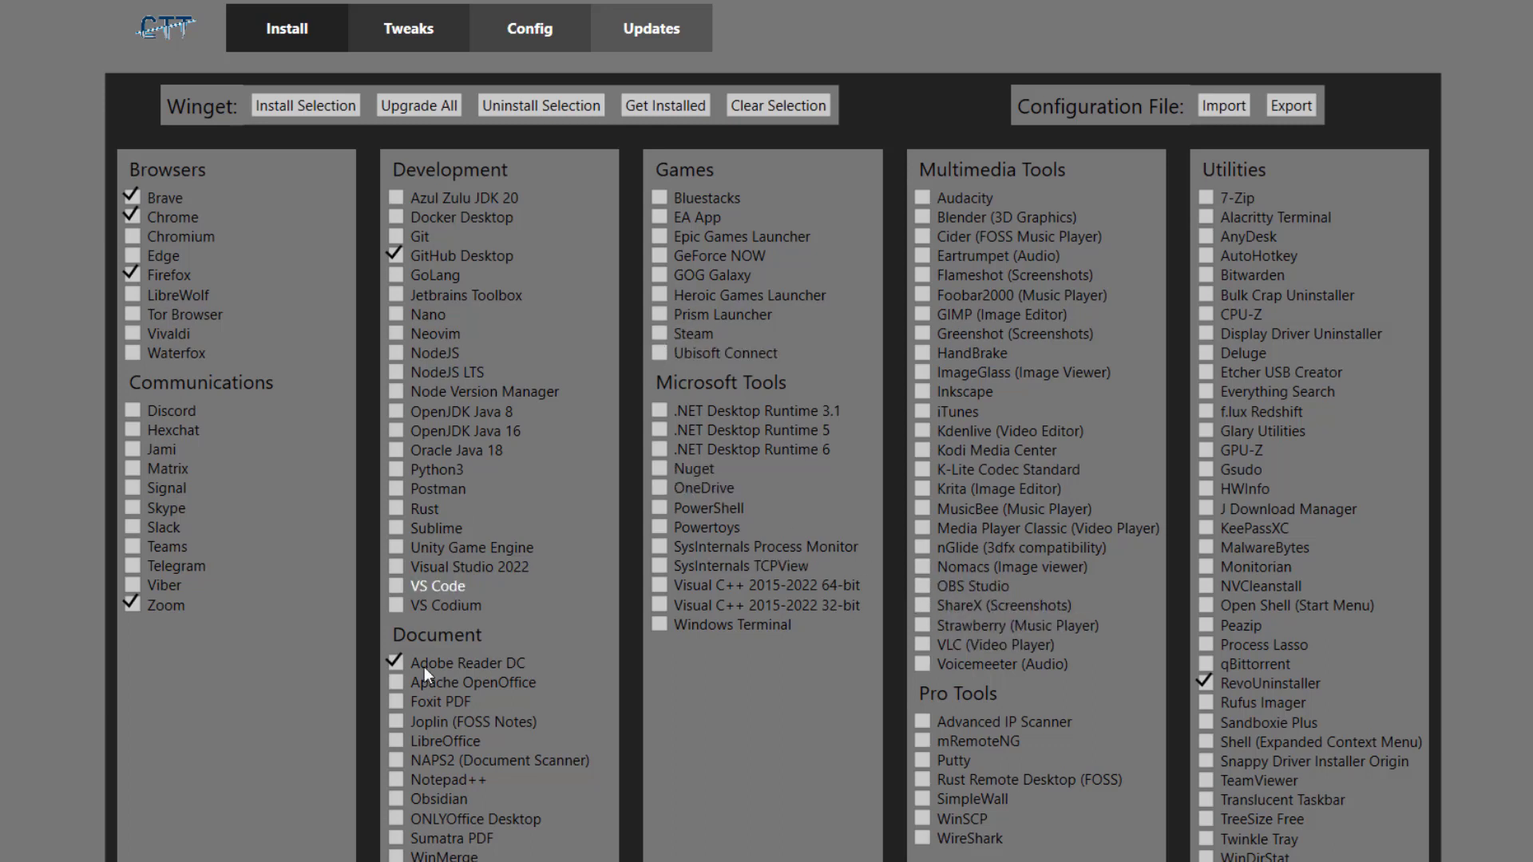
pyautogui.click(394, 663)
pyautogui.click(396, 254)
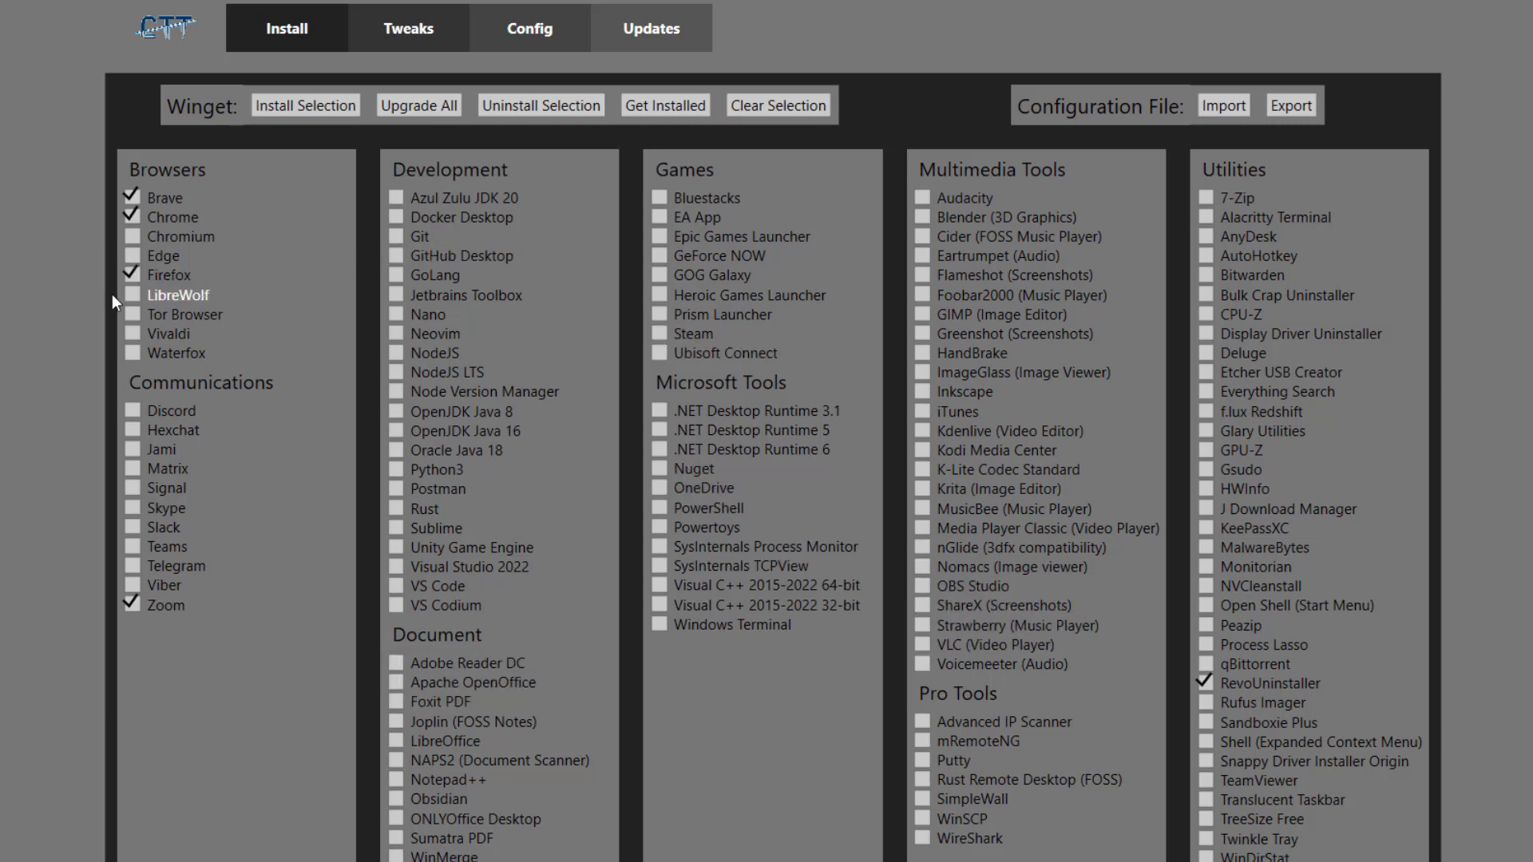
pyautogui.click(132, 274)
pyautogui.click(131, 218)
pyautogui.click(132, 198)
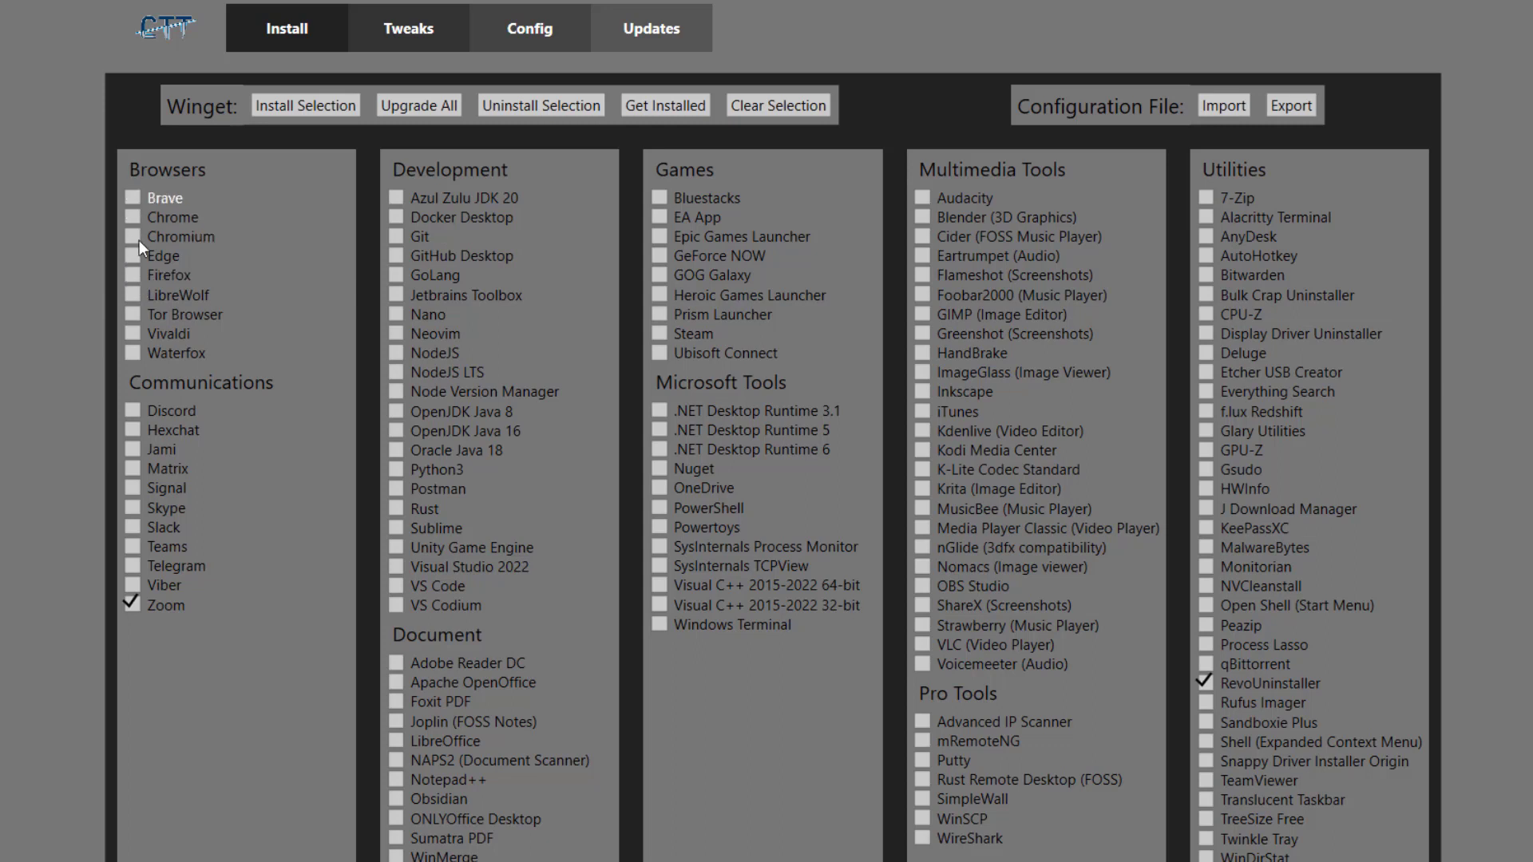
pyautogui.click(132, 601)
# Mark Tor Browser alongside RevoUninstaller, start installing the selection and check the PowerShell window.
pyautogui.click(132, 315)
pyautogui.click(304, 108)
pyautogui.moveTo(1009, 861)
pyautogui.click(908, 842)
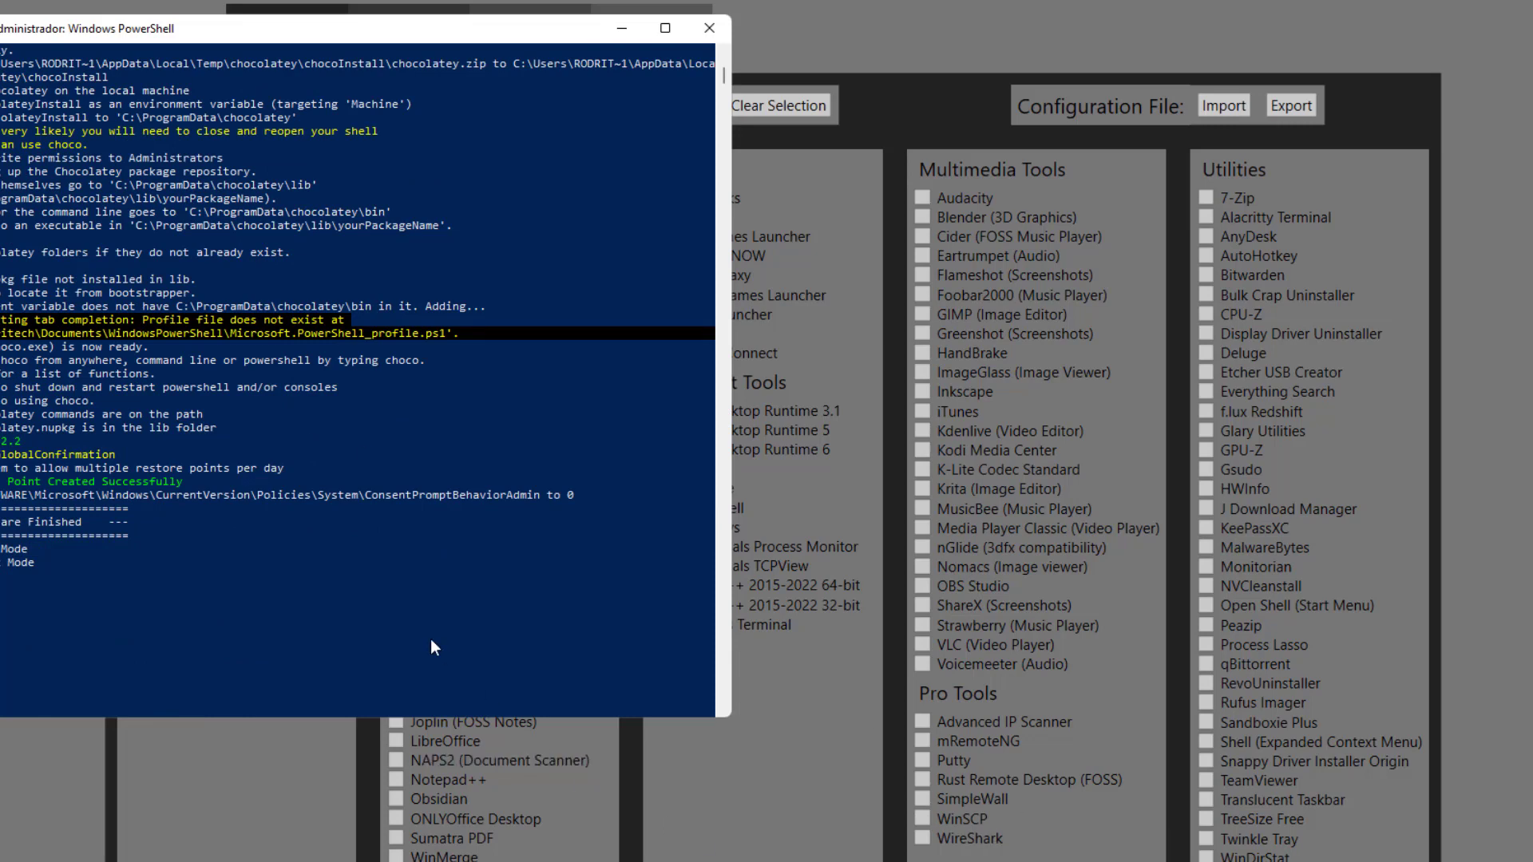
pyautogui.click(88, 795)
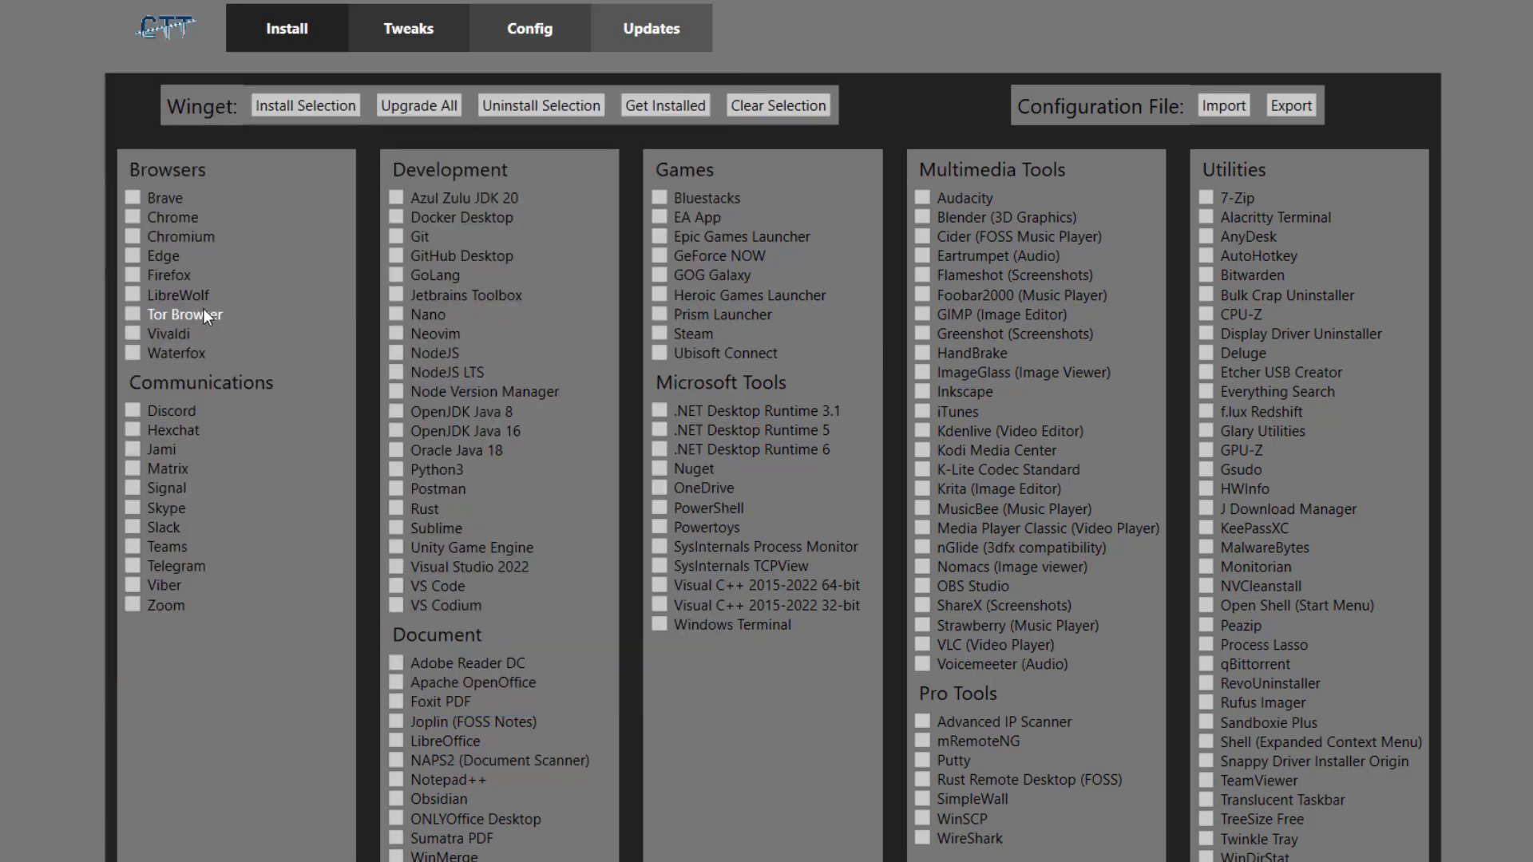
# Try to start the installation again with only Tor Browser marked, and dismiss the warning.
pyautogui.click(131, 312)
pyautogui.click(338, 105)
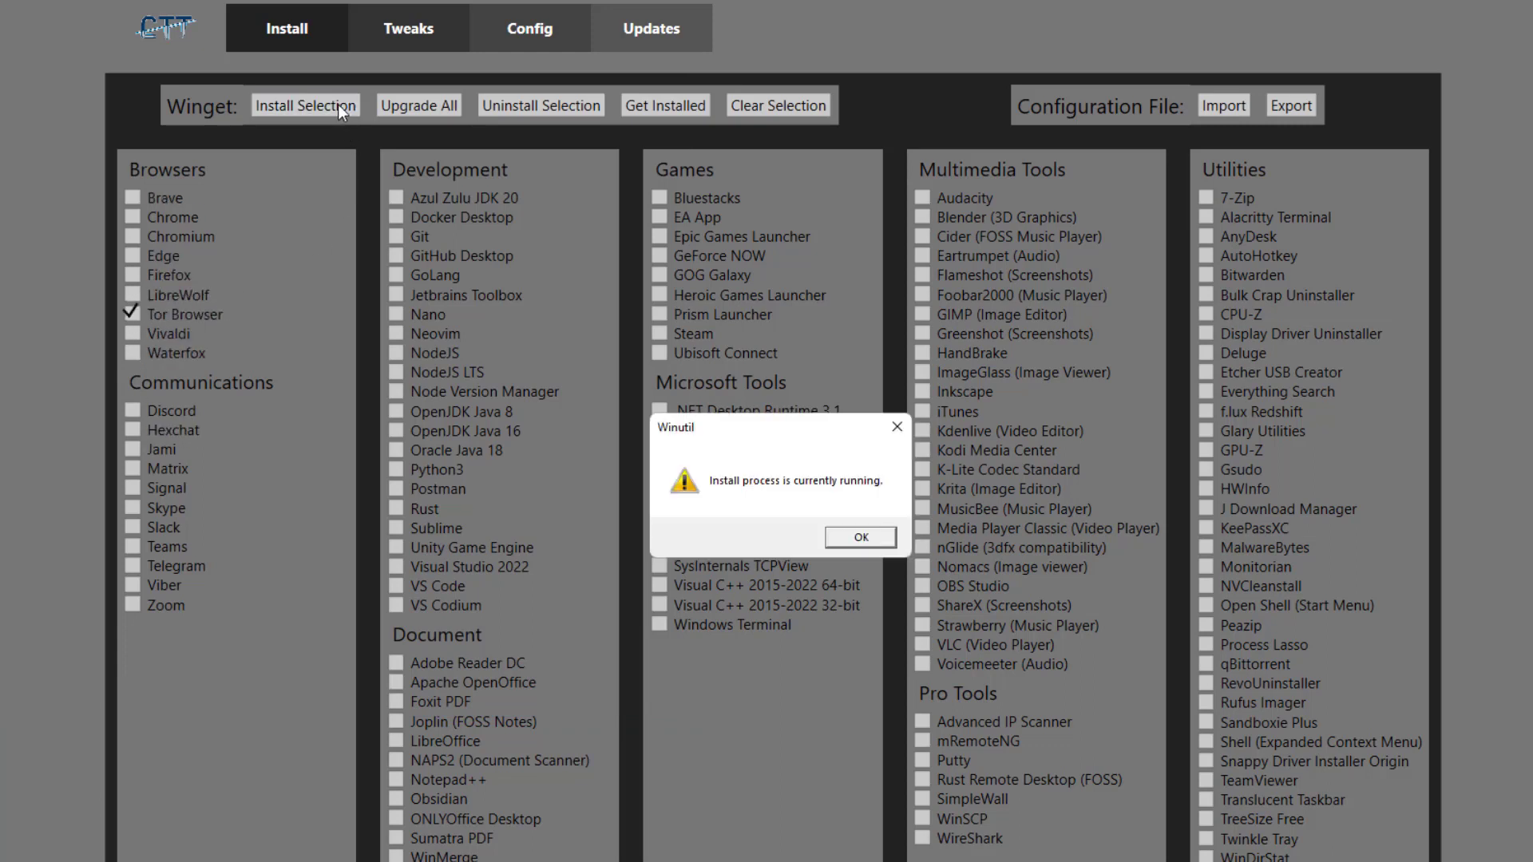
pyautogui.click(861, 538)
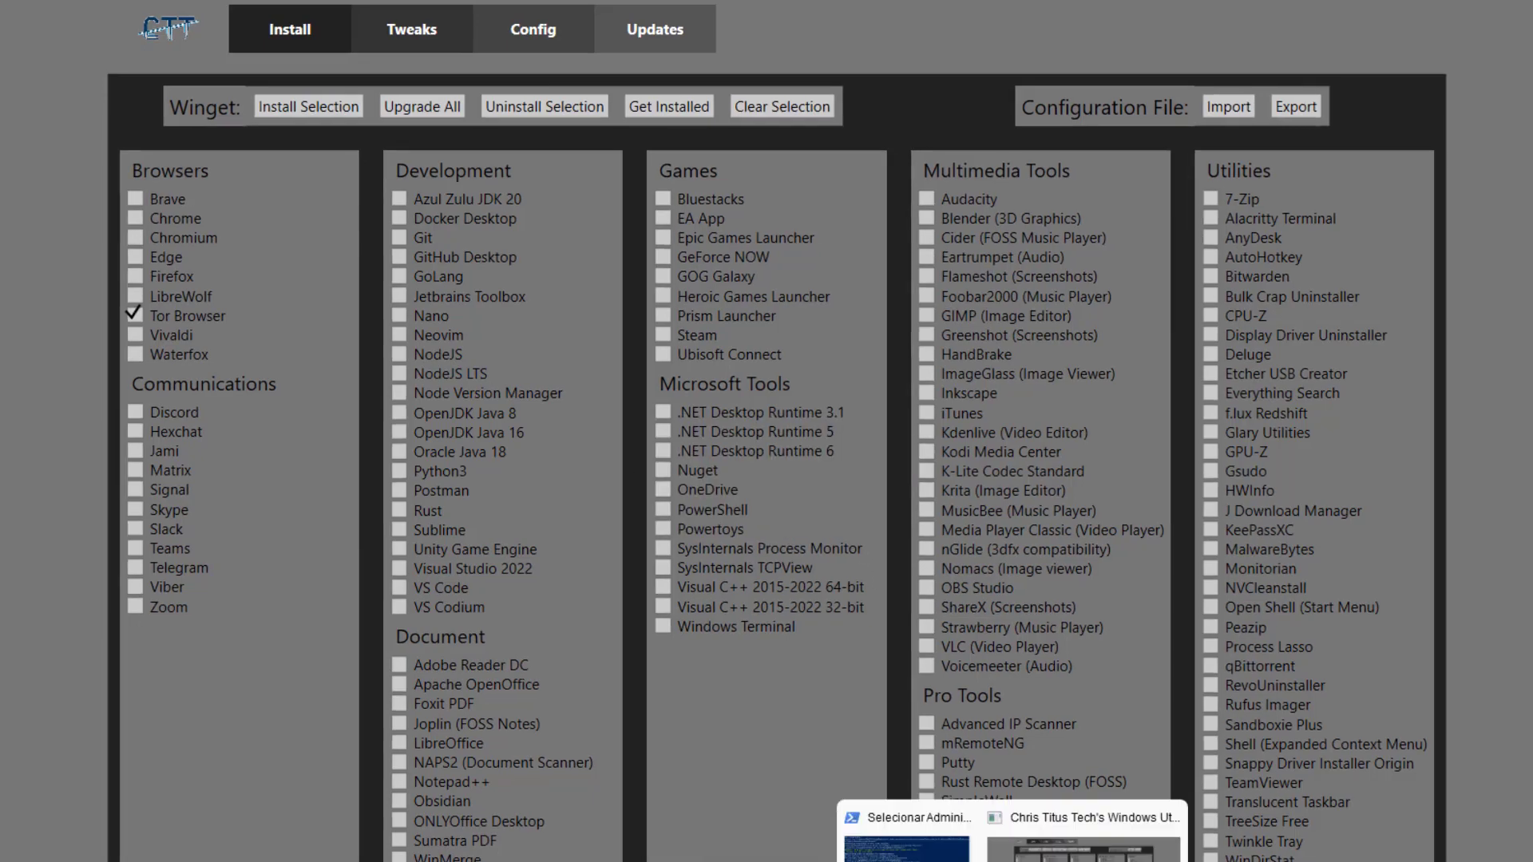
# Resume the paused installation in the PowerShell window and review its output.
pyautogui.click(916, 821)
pyautogui.scroll(4, 252, 562)
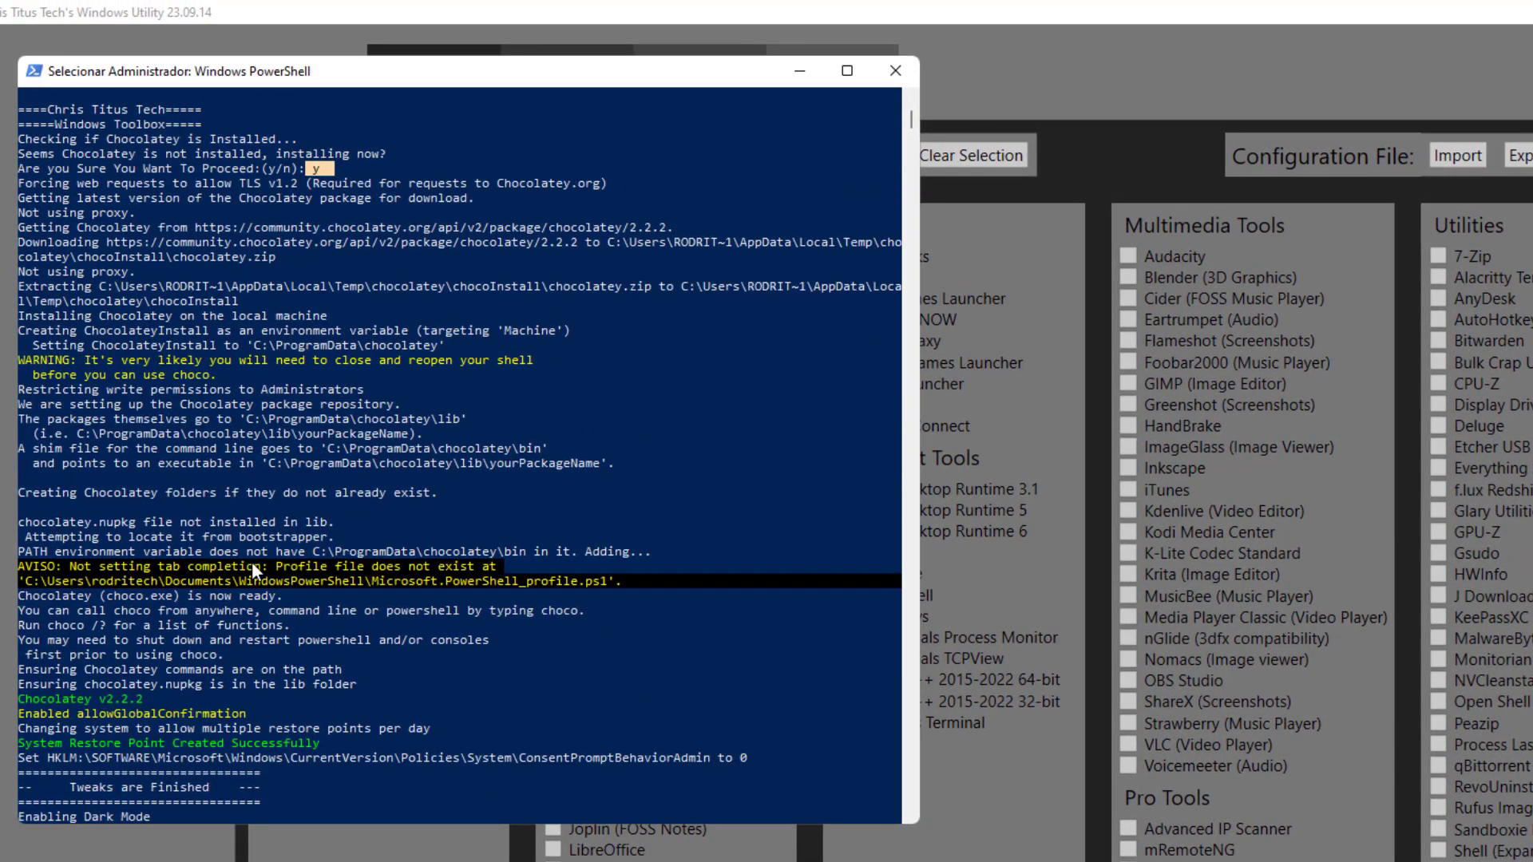
pyautogui.scroll(-2, 340, 533)
pyautogui.press('Return')
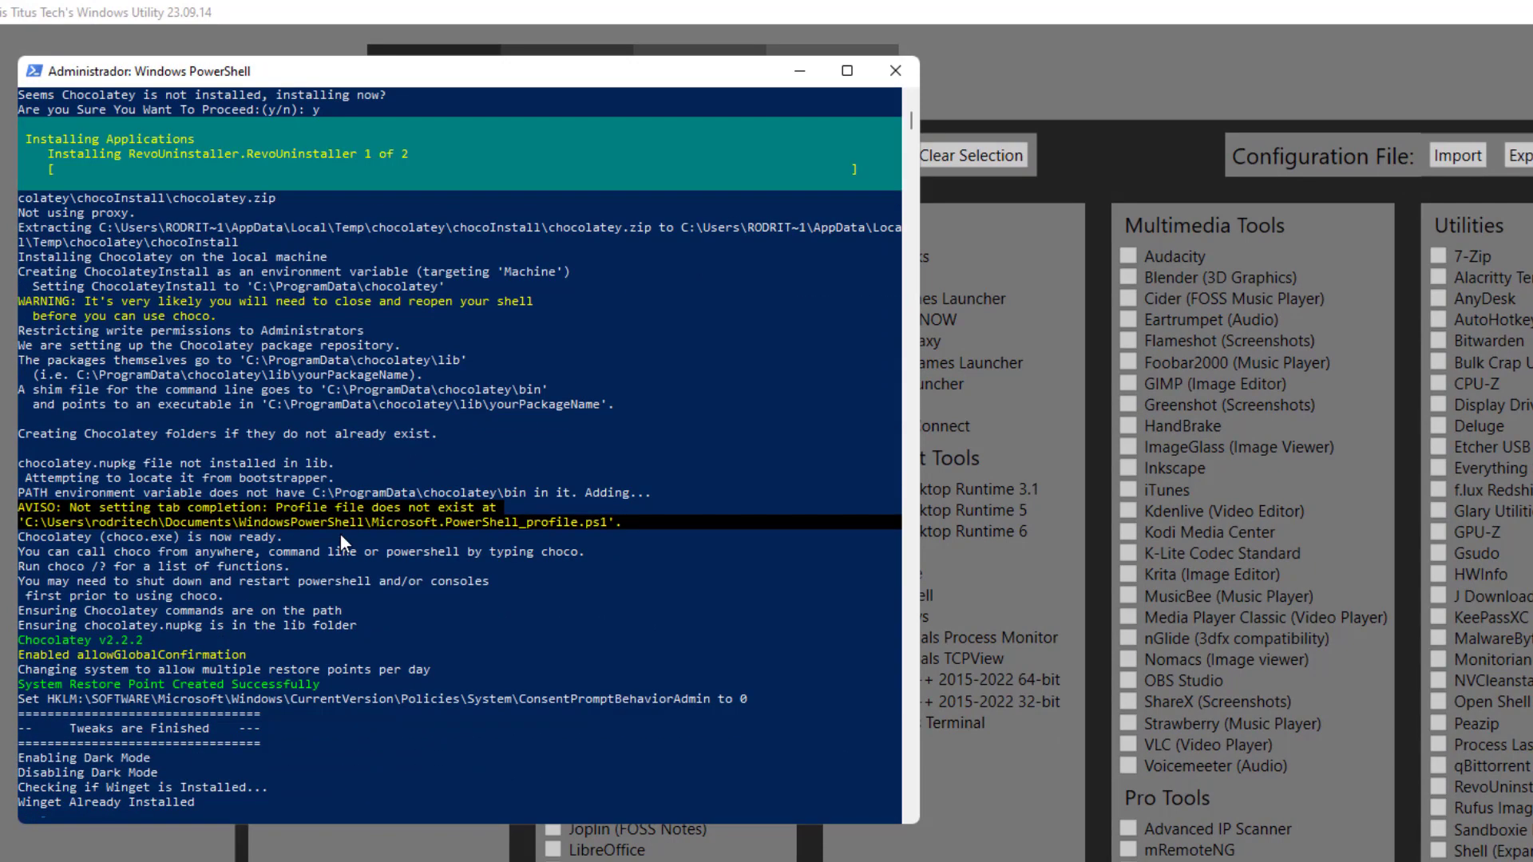
pyautogui.scroll(-4, 339, 562)
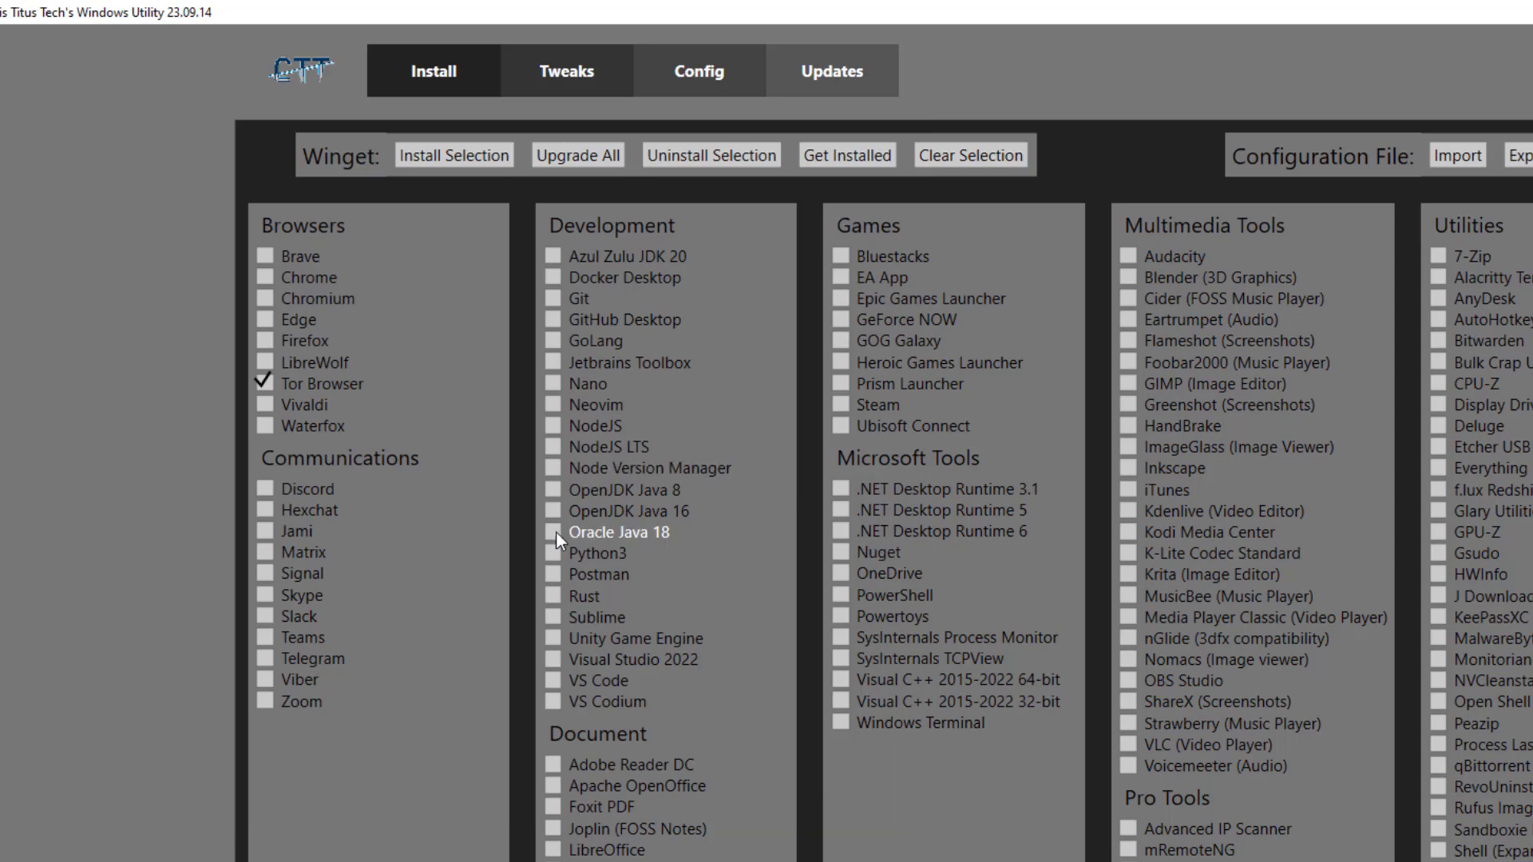
# Open the tweaks, compare the recommended Desktop and Laptop selections, and keep the Desktop one.
pyautogui.click(554, 67)
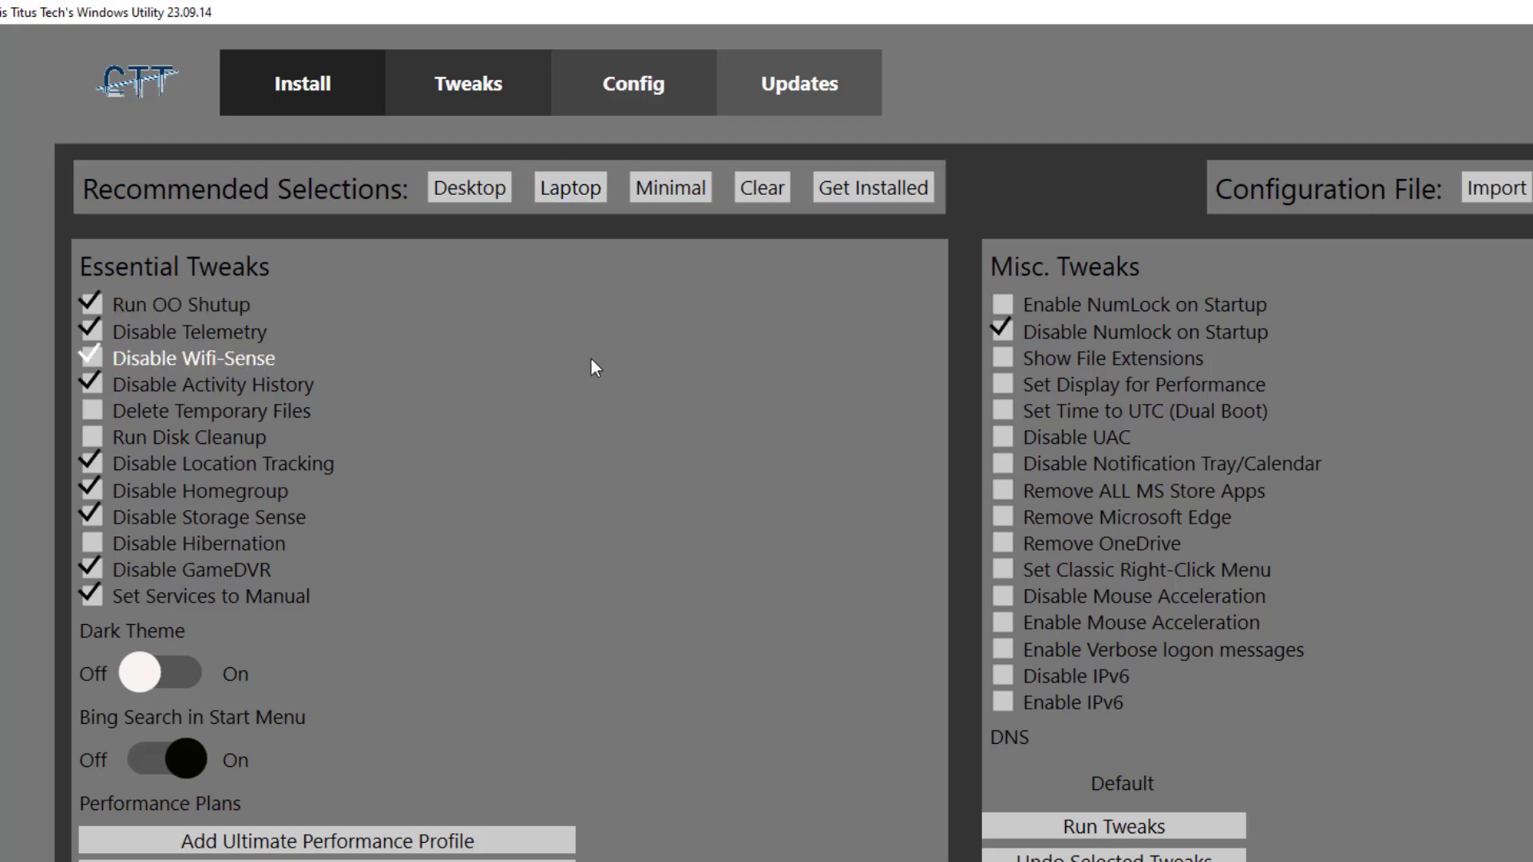
pyautogui.moveTo(591, 358)
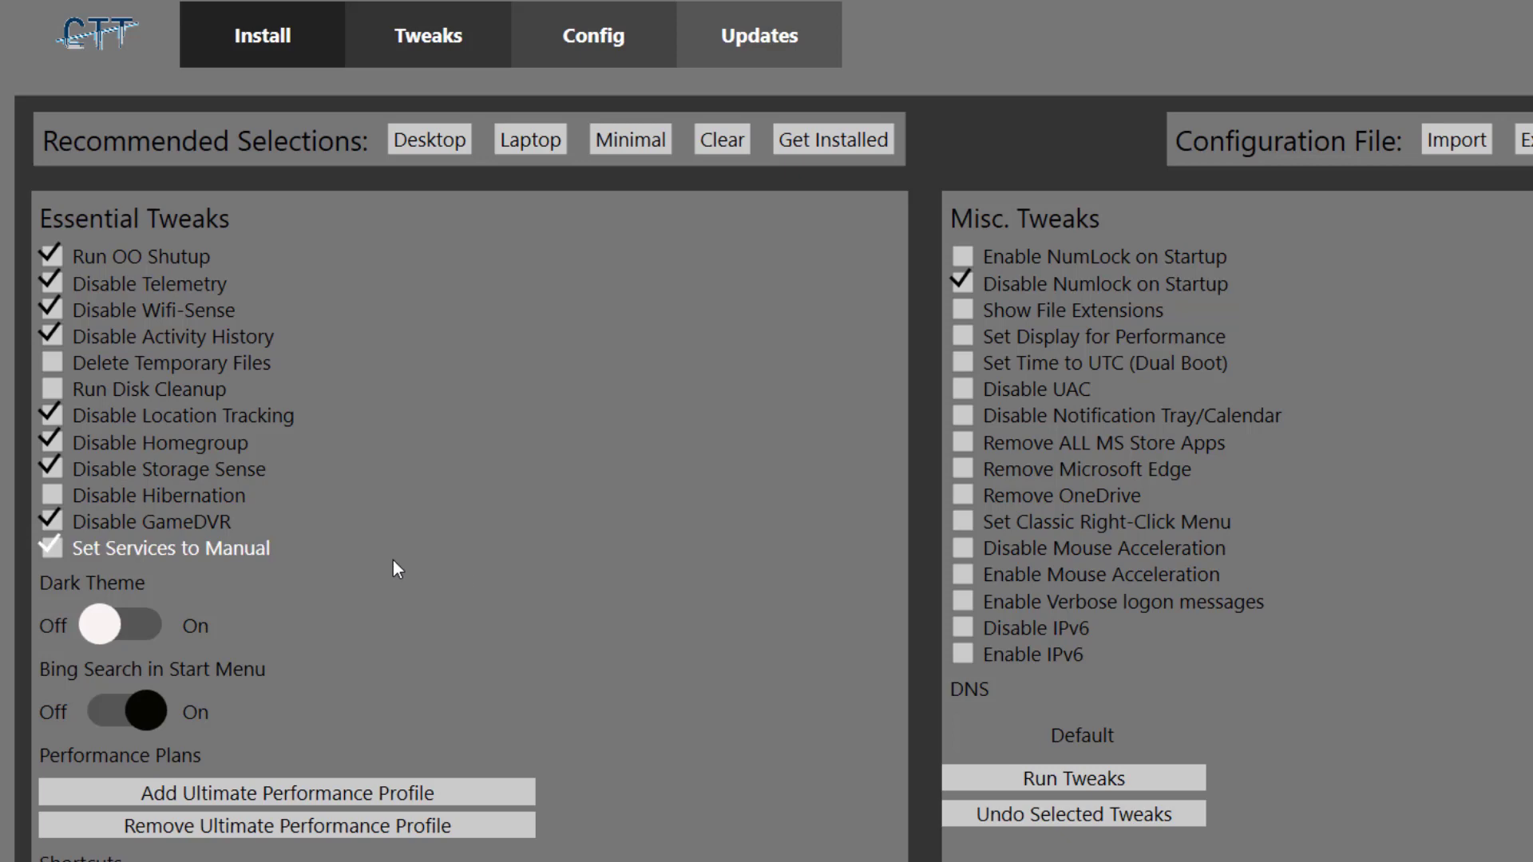
pyautogui.click(445, 146)
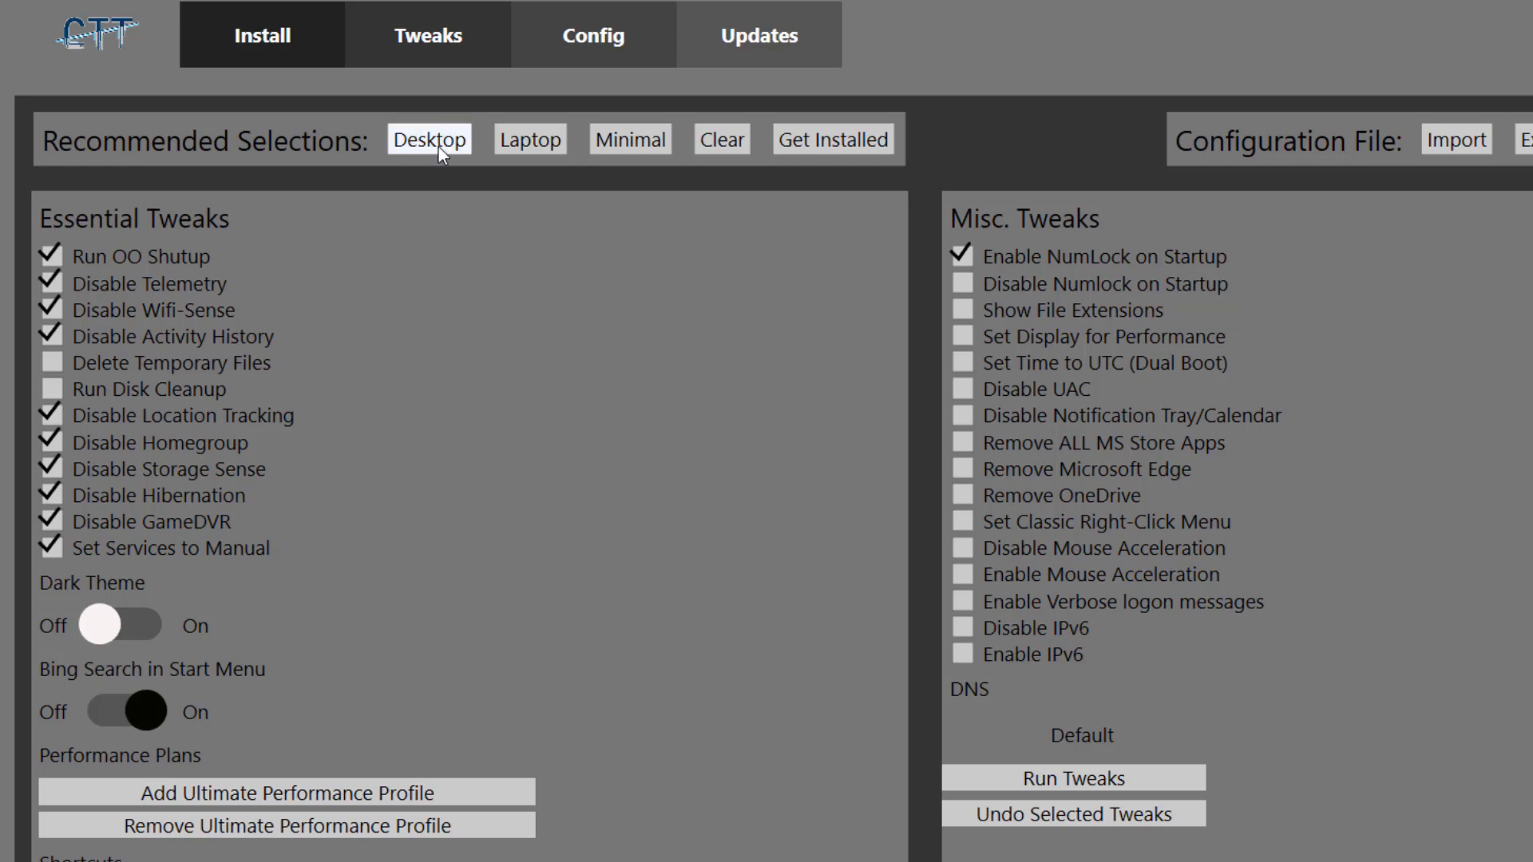
pyautogui.click(517, 146)
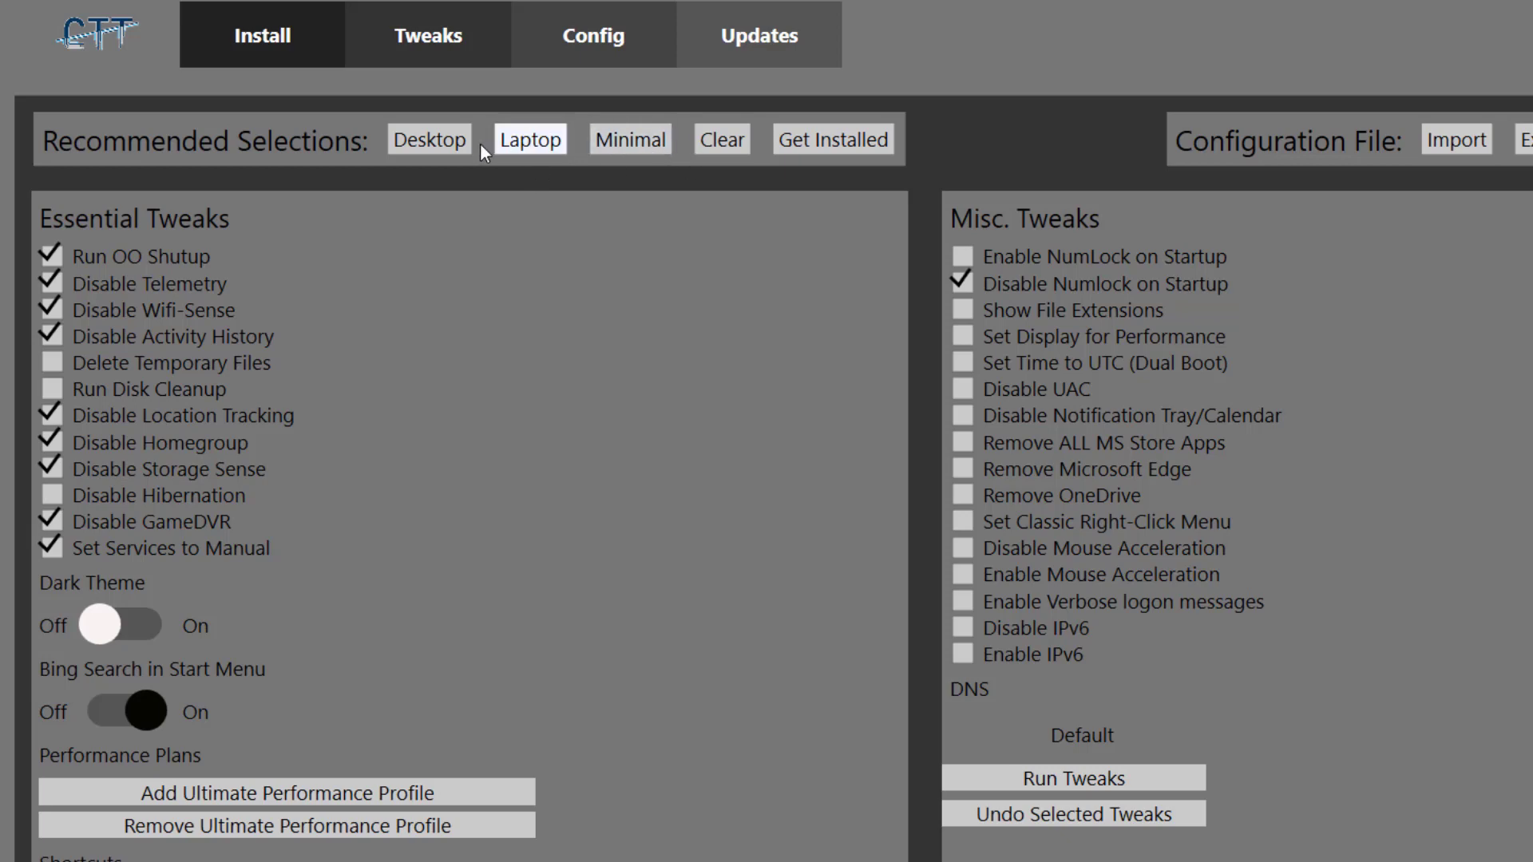
pyautogui.click(433, 142)
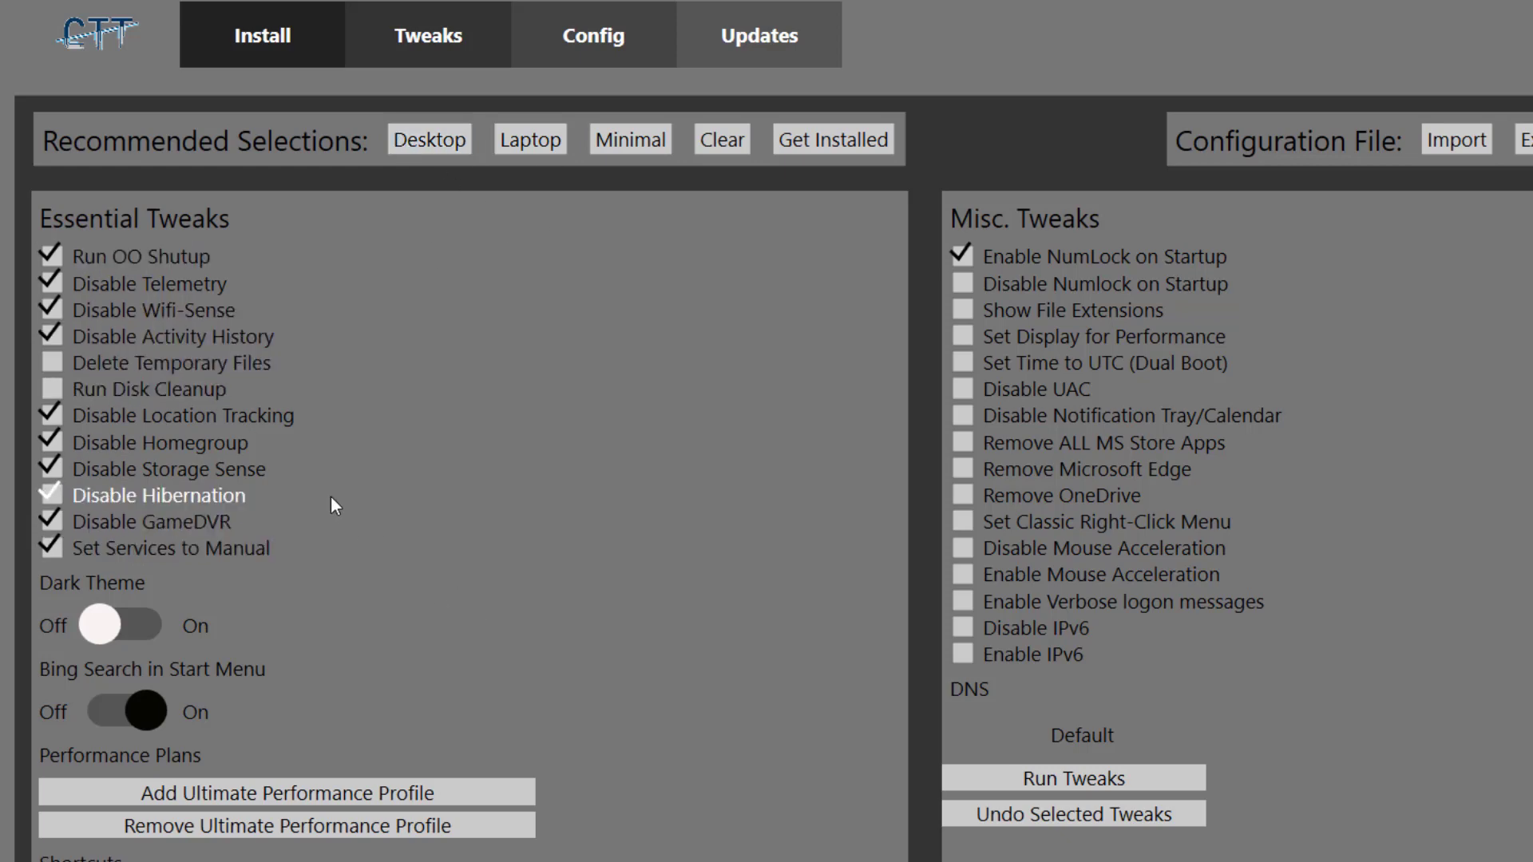
pyautogui.moveTo(330, 497)
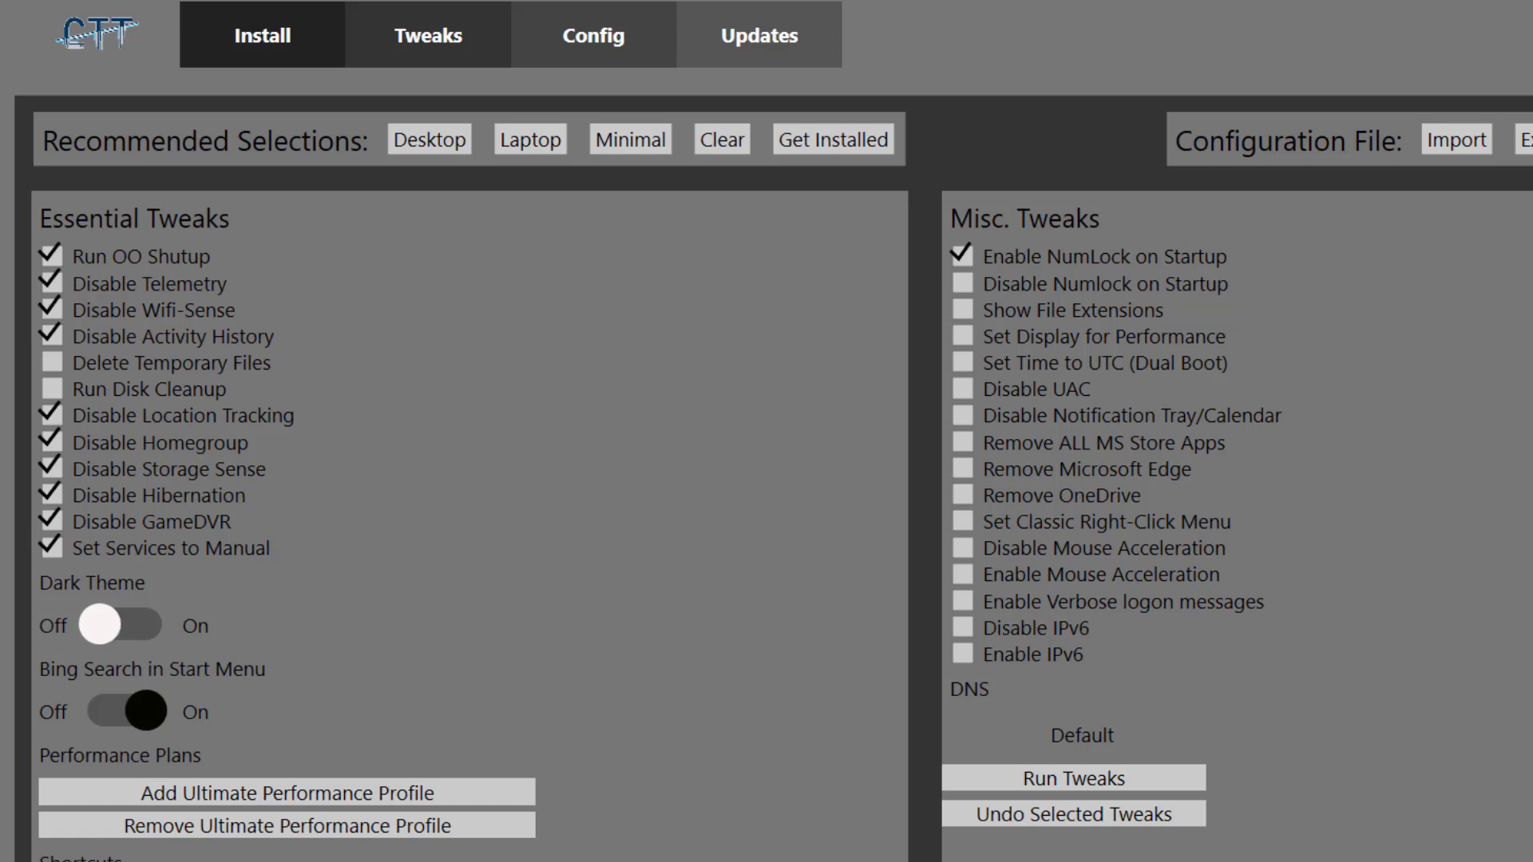
# Turn the Windows dark theme on, compare how the Start menu looks, and turn it off again.
pyautogui.press('super')
pyautogui.press('super')
pyautogui.click(112, 618)
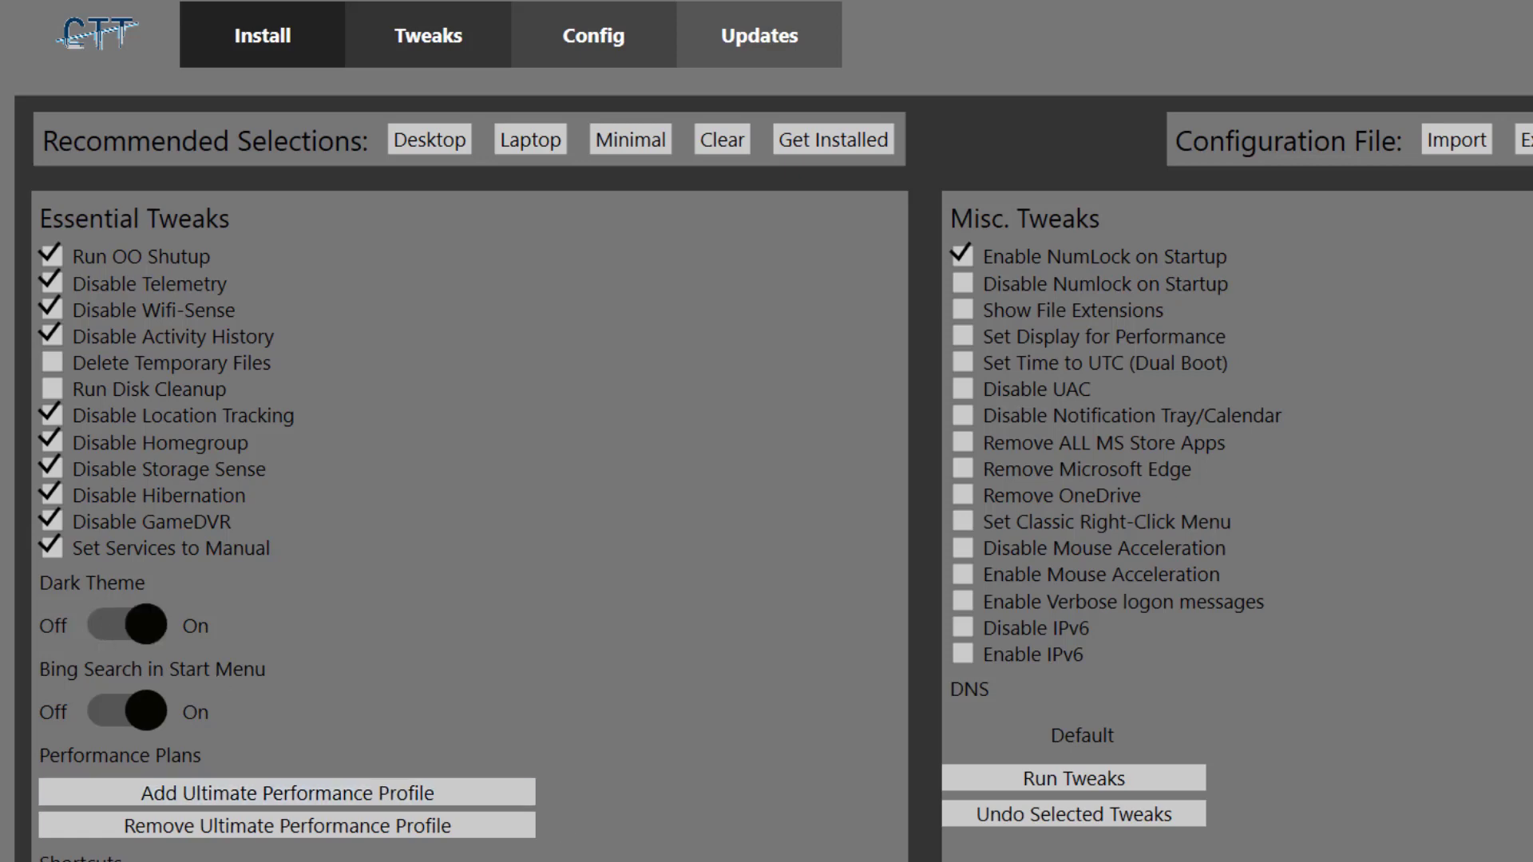
pyautogui.press('super')
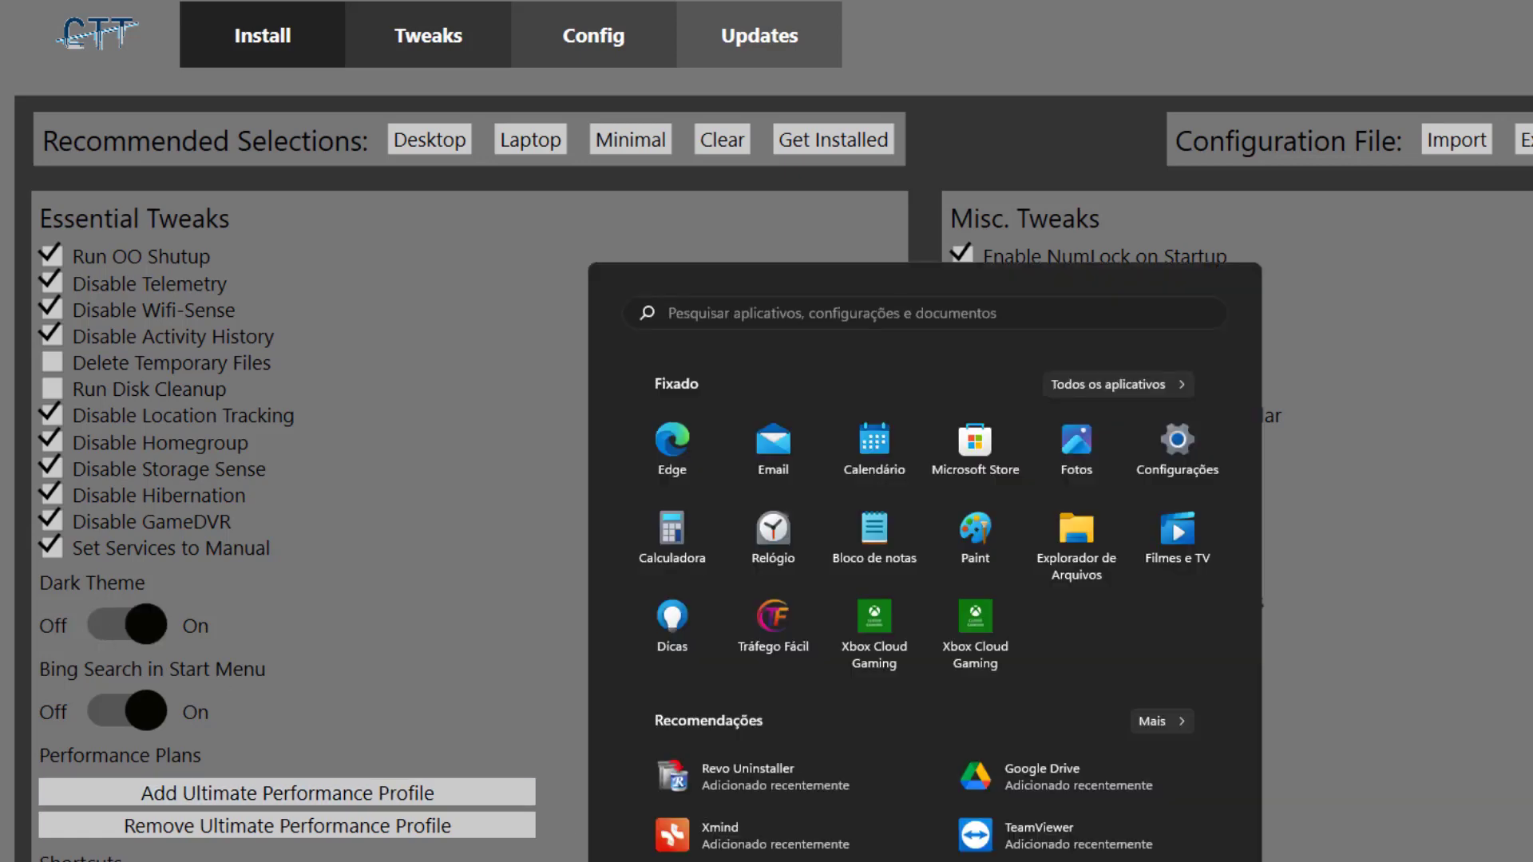
pyautogui.press('super')
pyautogui.click(145, 629)
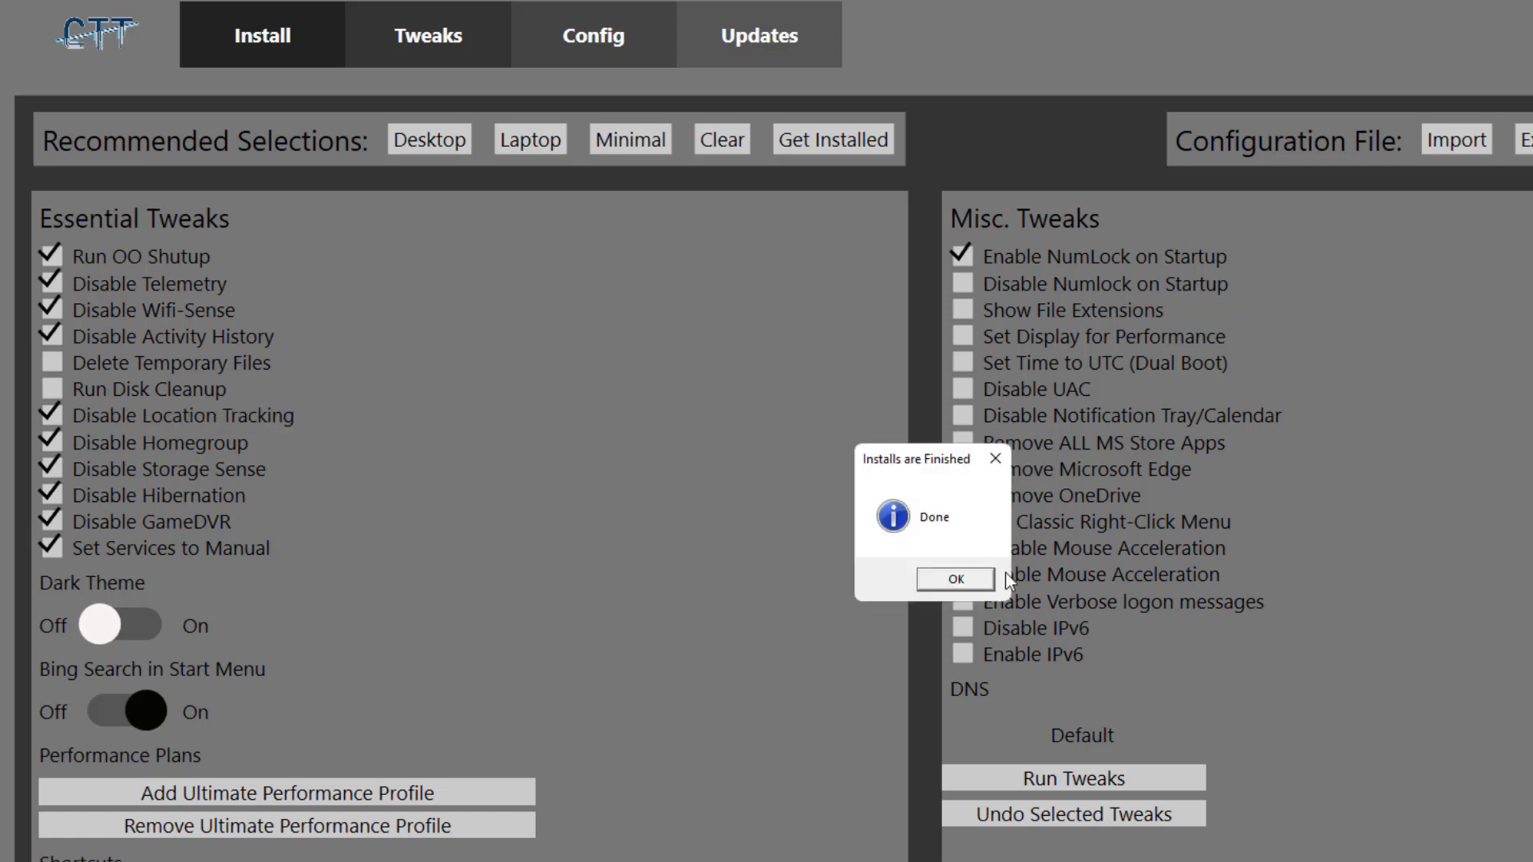
# Acknowledge the finished installation and search the Start menu for "tor".
pyautogui.click(958, 578)
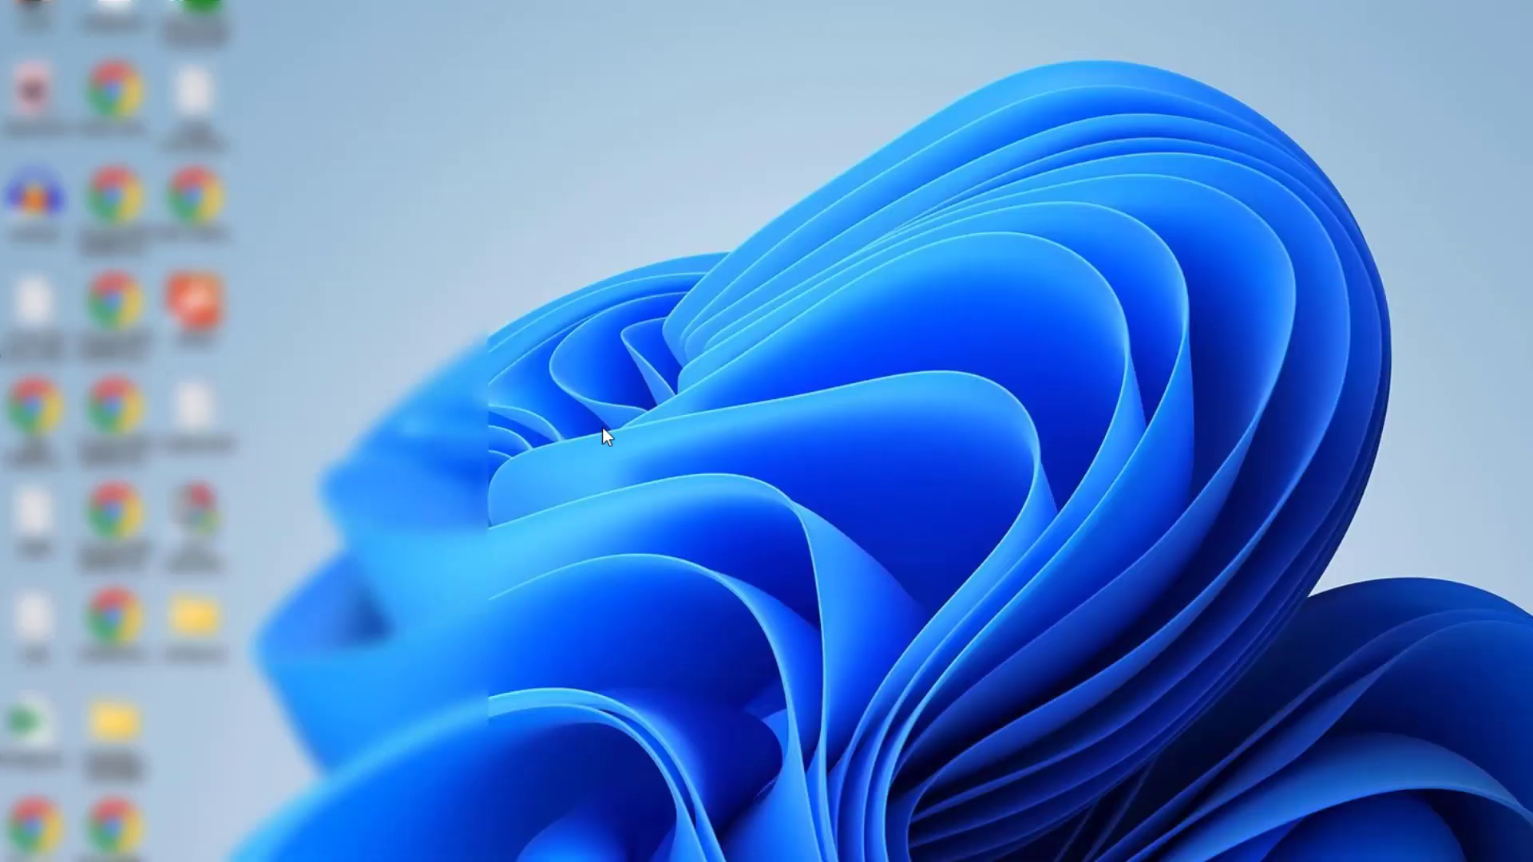
pyautogui.press('super')
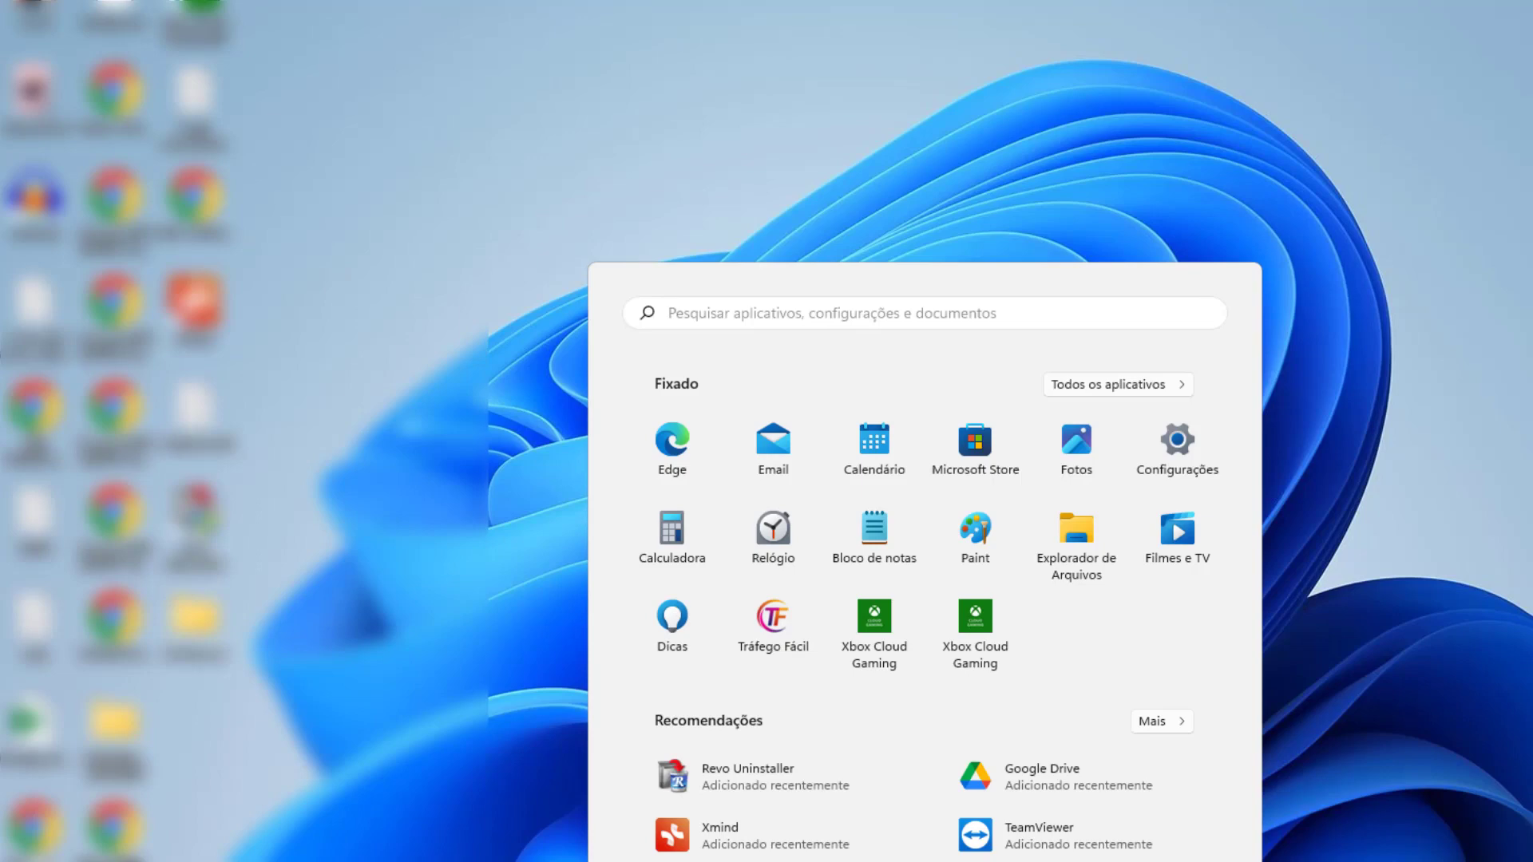
pyautogui.write('tor')
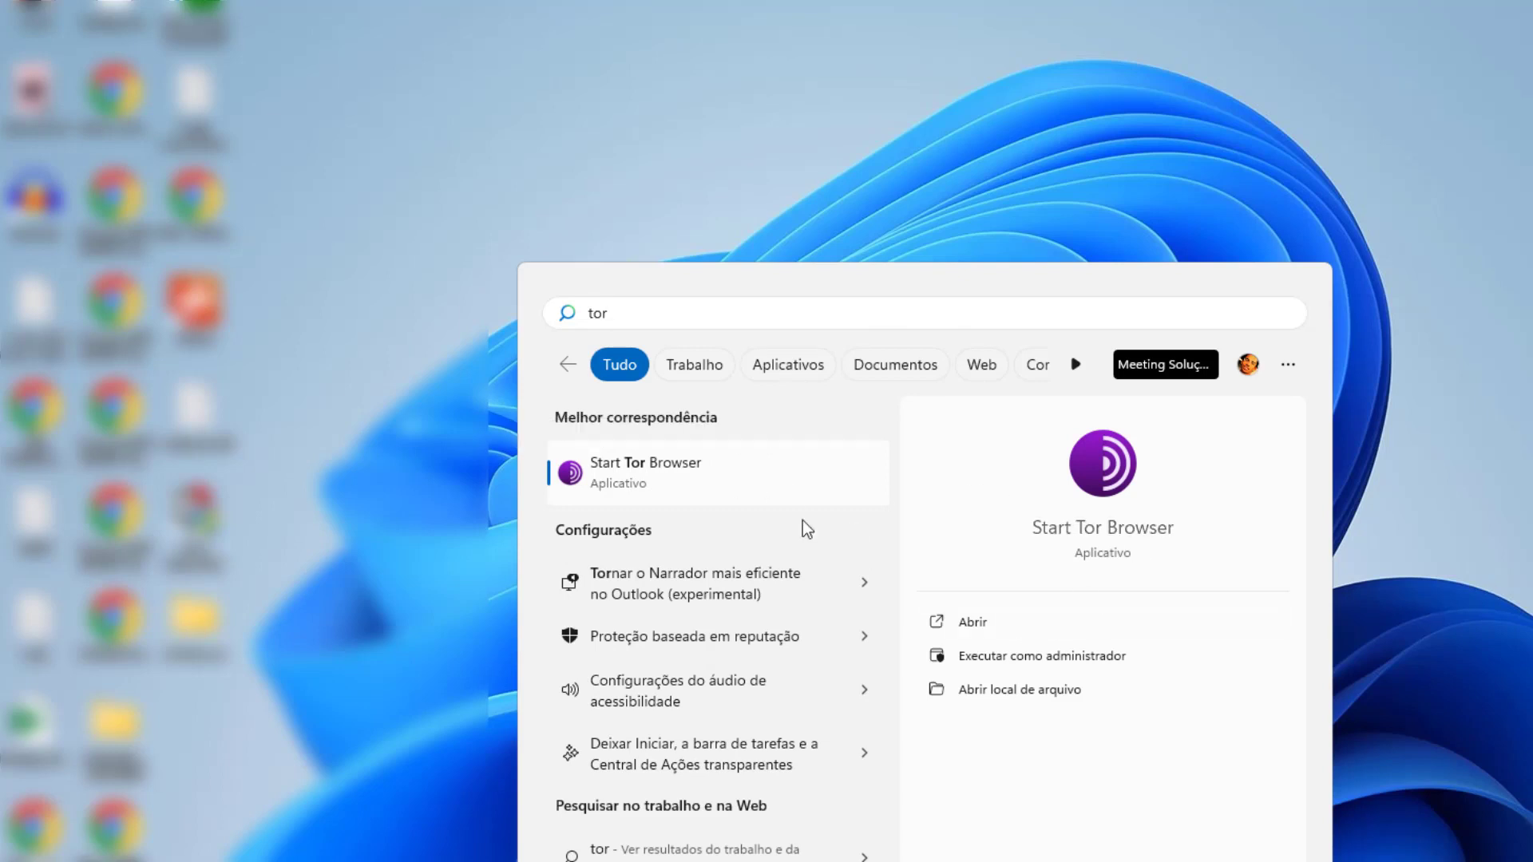
# Launch Start Tor Browser from the Start menu search results.
pyautogui.click(742, 479)
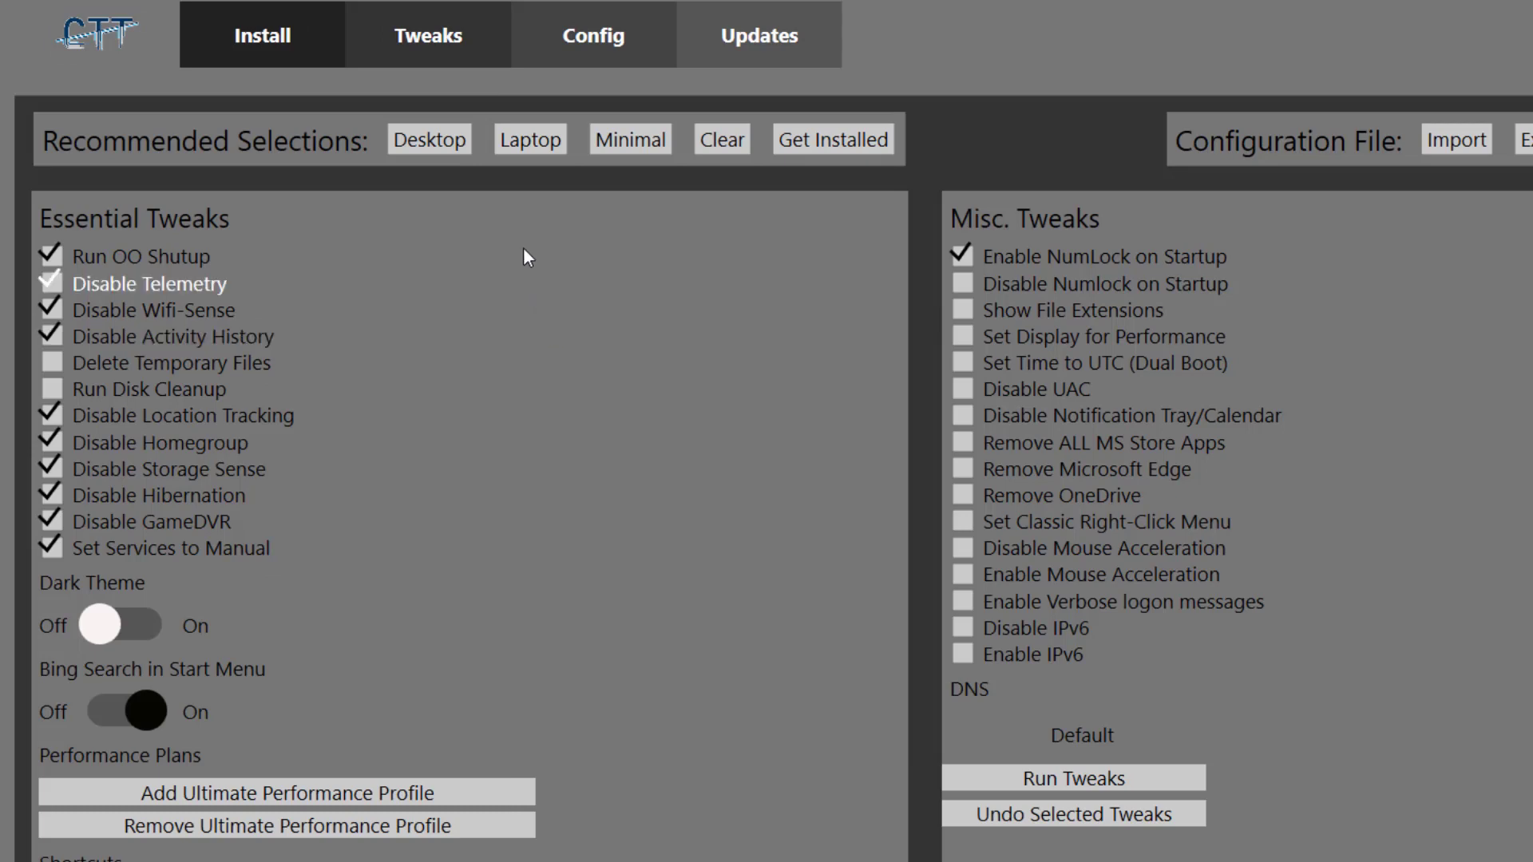
# Run the recommended Laptop tweaks, acknowledge their completion, and select the Laptop recommendations again.
pyautogui.click(531, 152)
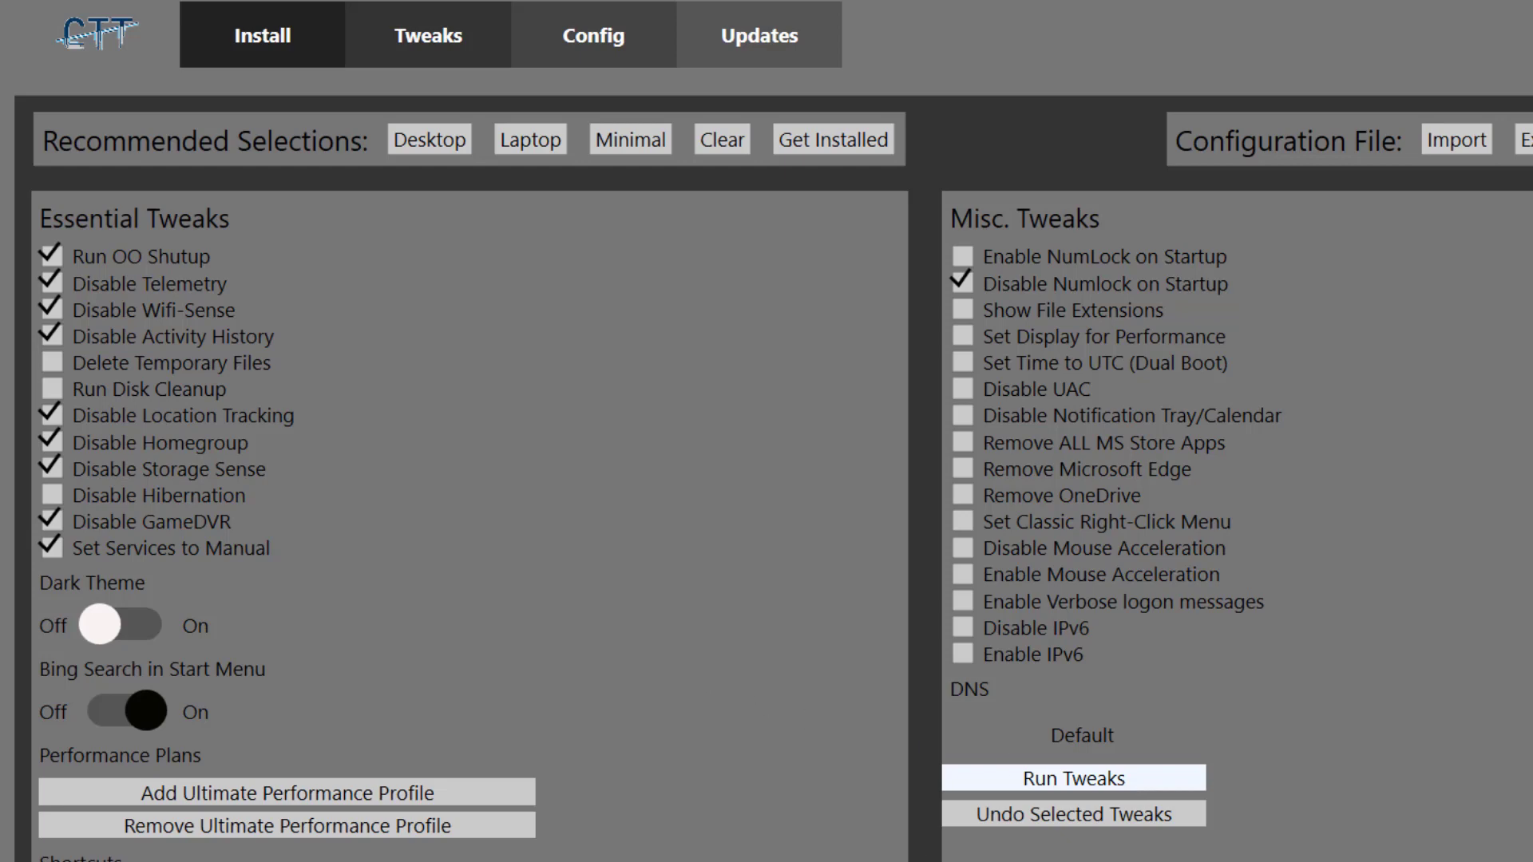
pyautogui.hotkey('alt', 'Tab')
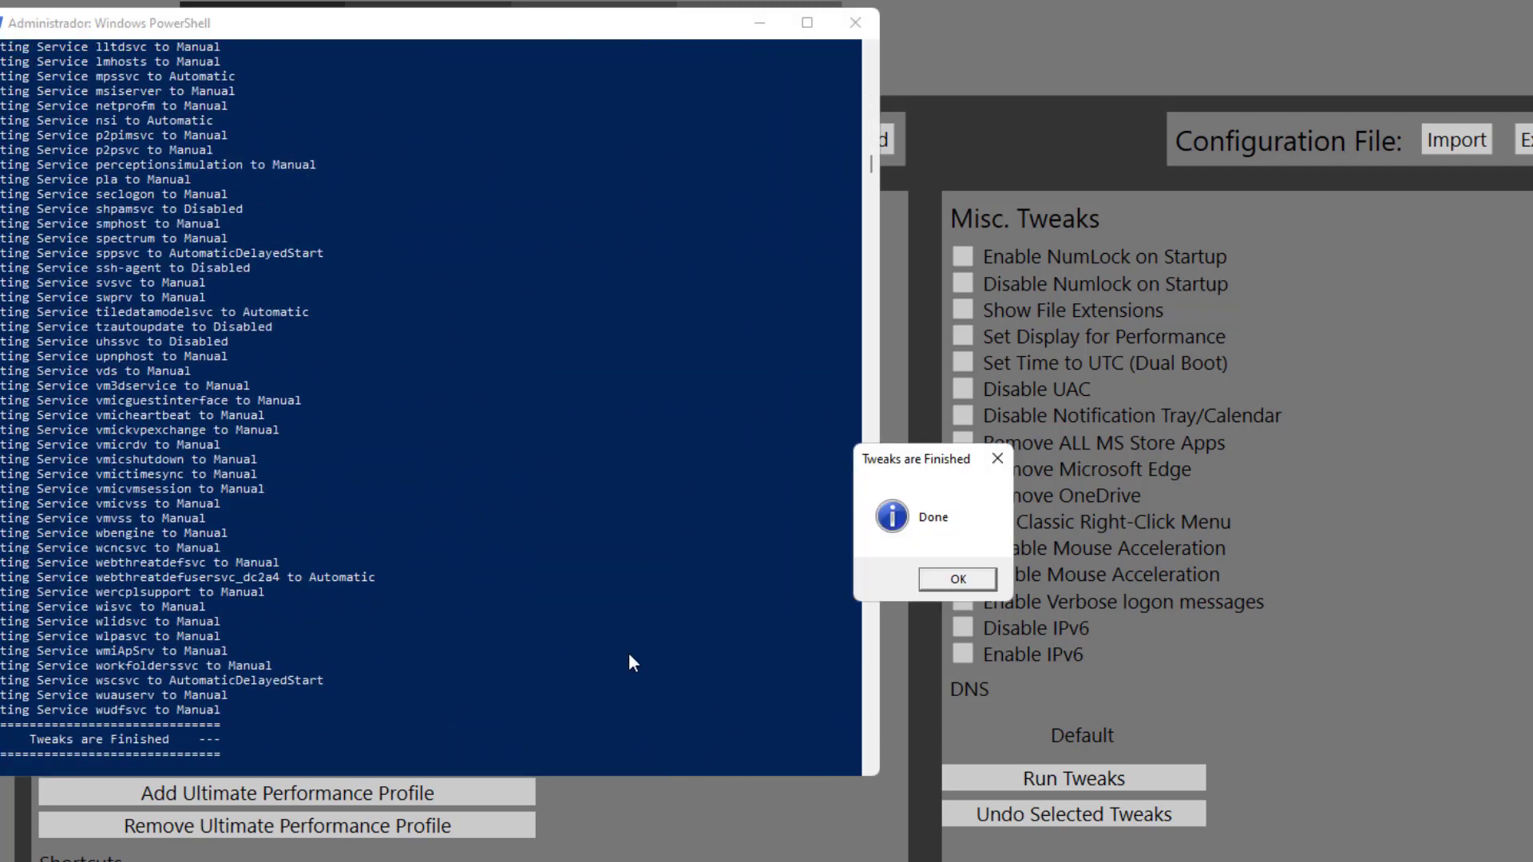
pyautogui.click(958, 578)
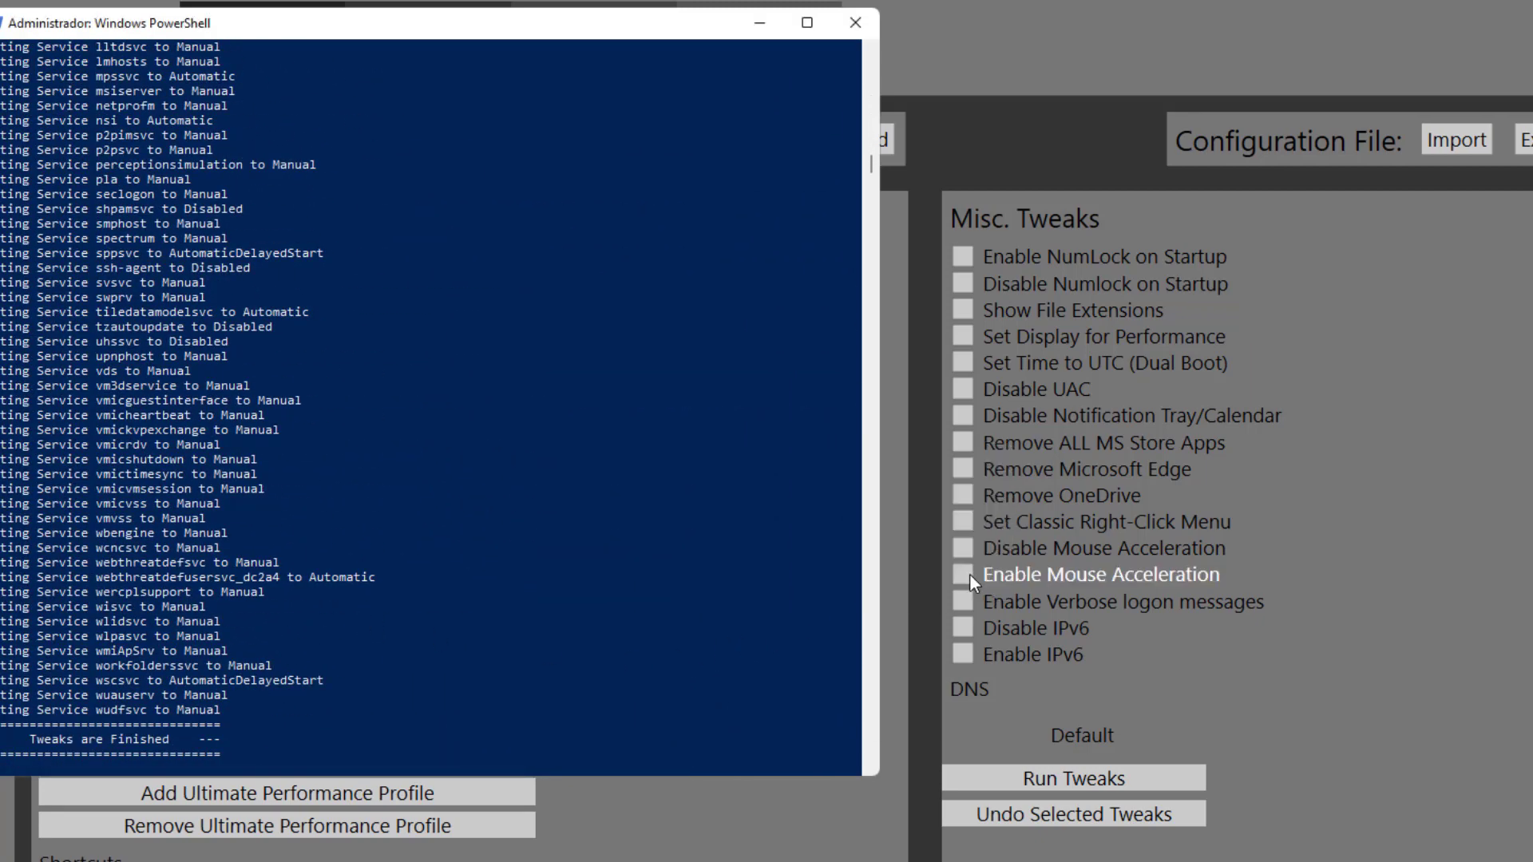
pyautogui.click(784, 835)
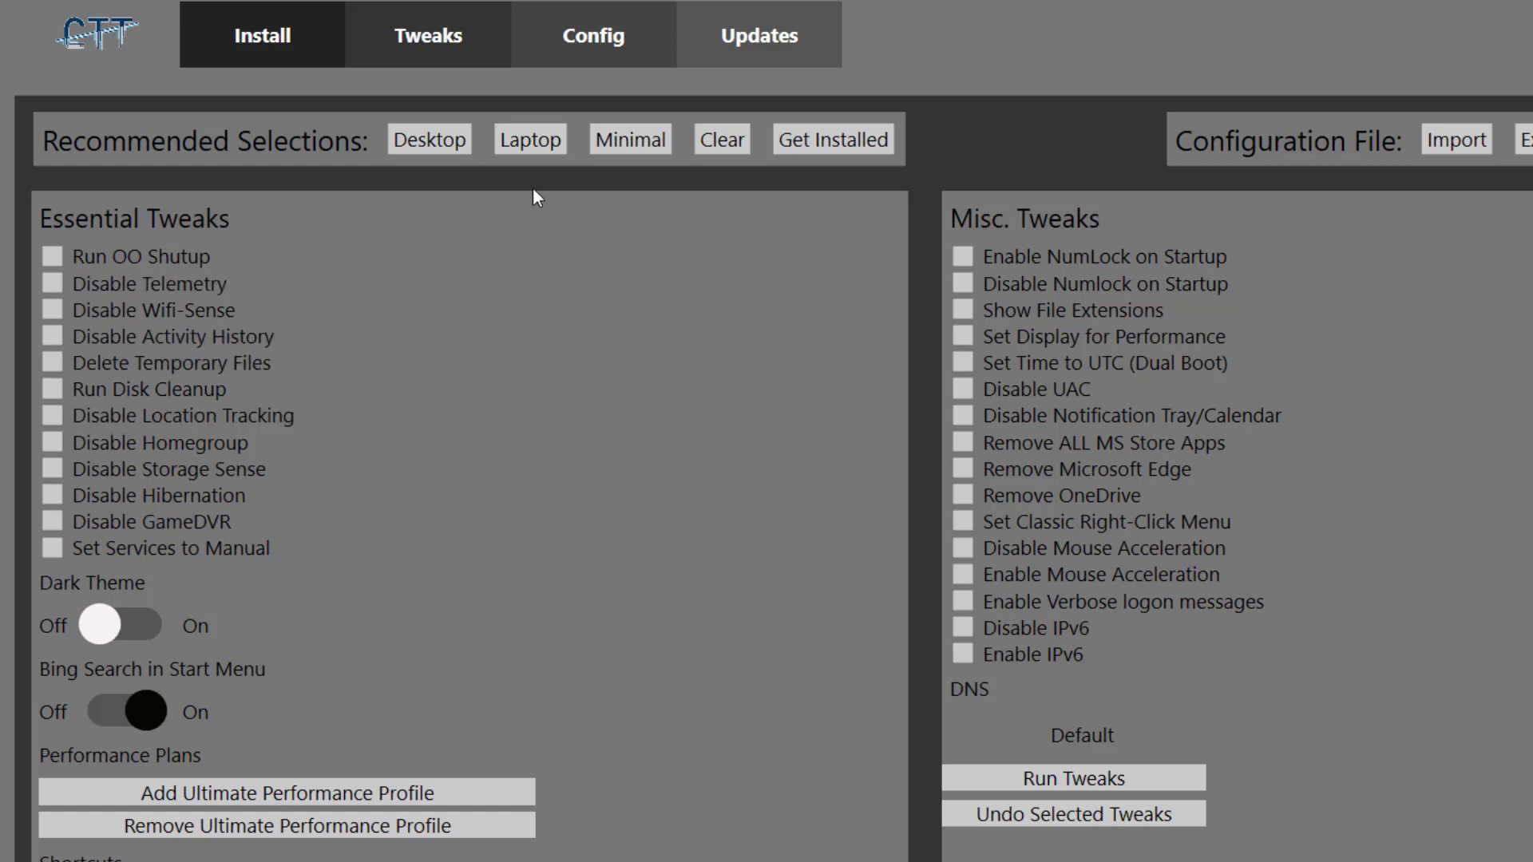
pyautogui.click(533, 143)
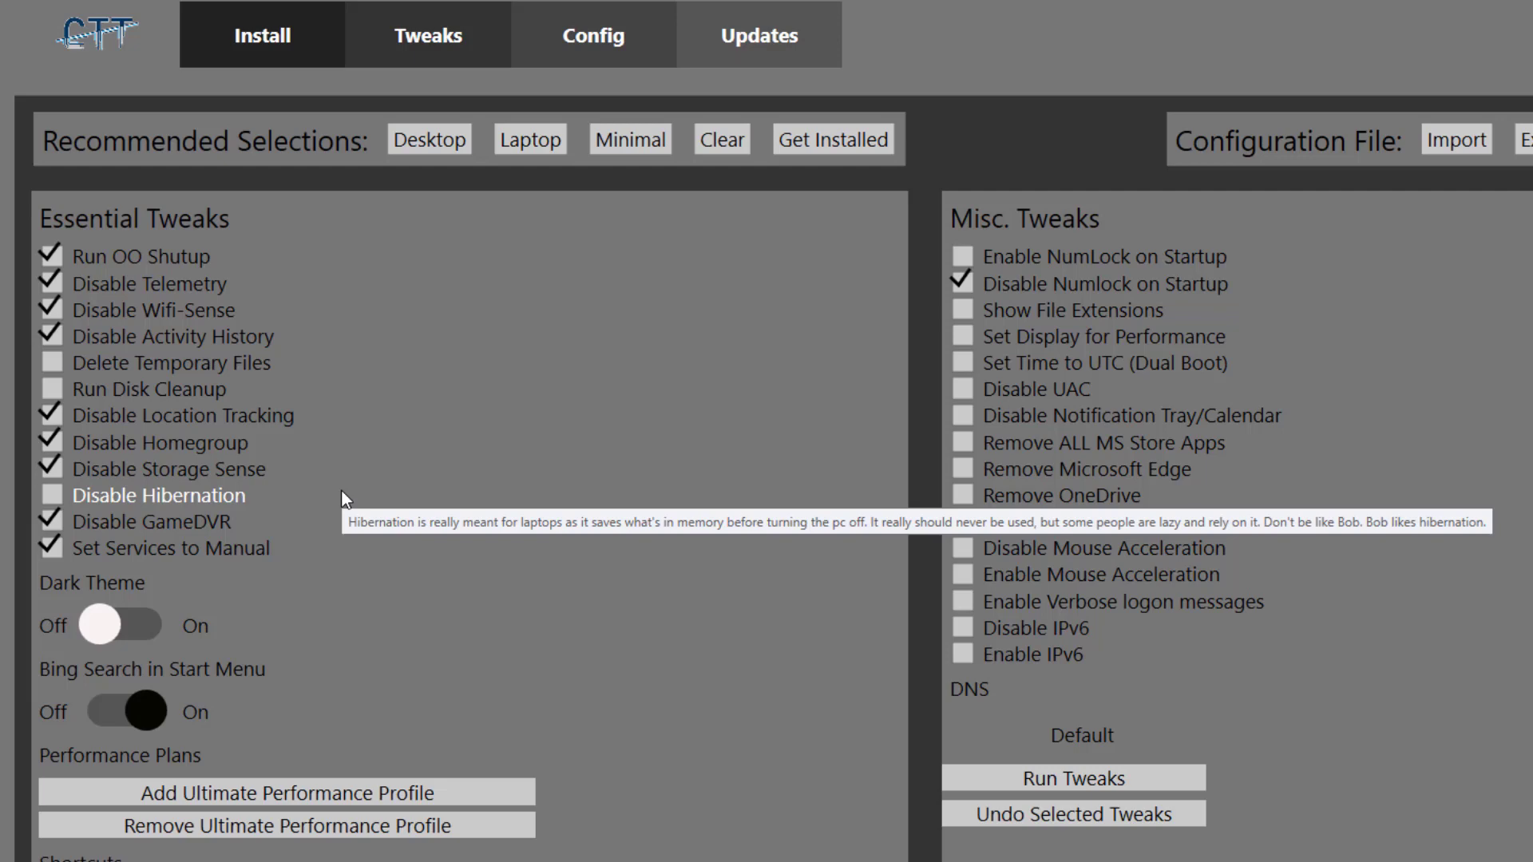
# From the configuration page, view the legacy System Properties and cancel them, and open Network Connections.
pyautogui.click(606, 50)
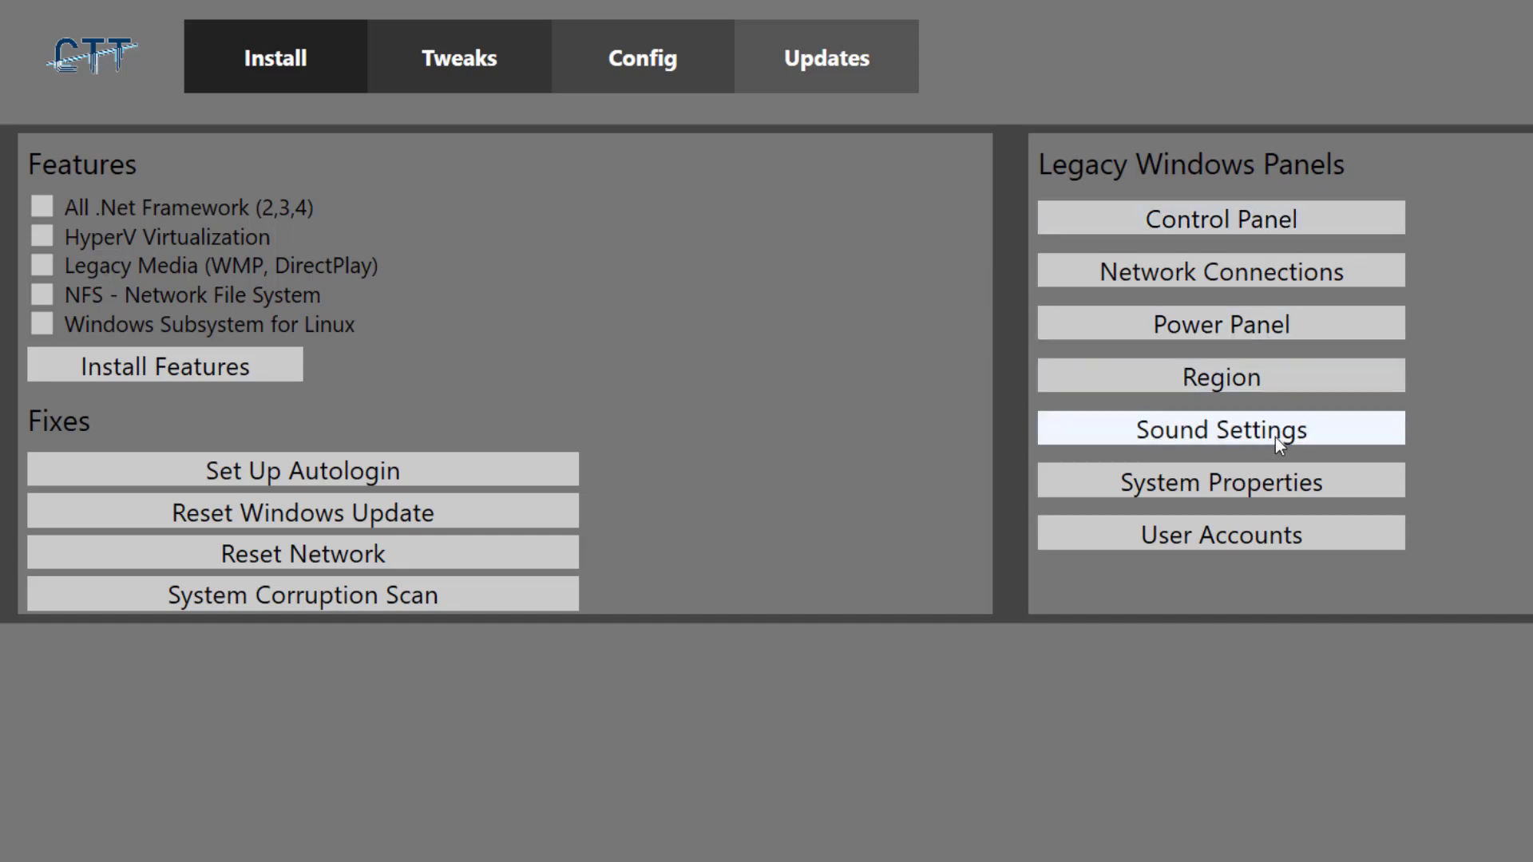
pyautogui.click(1249, 486)
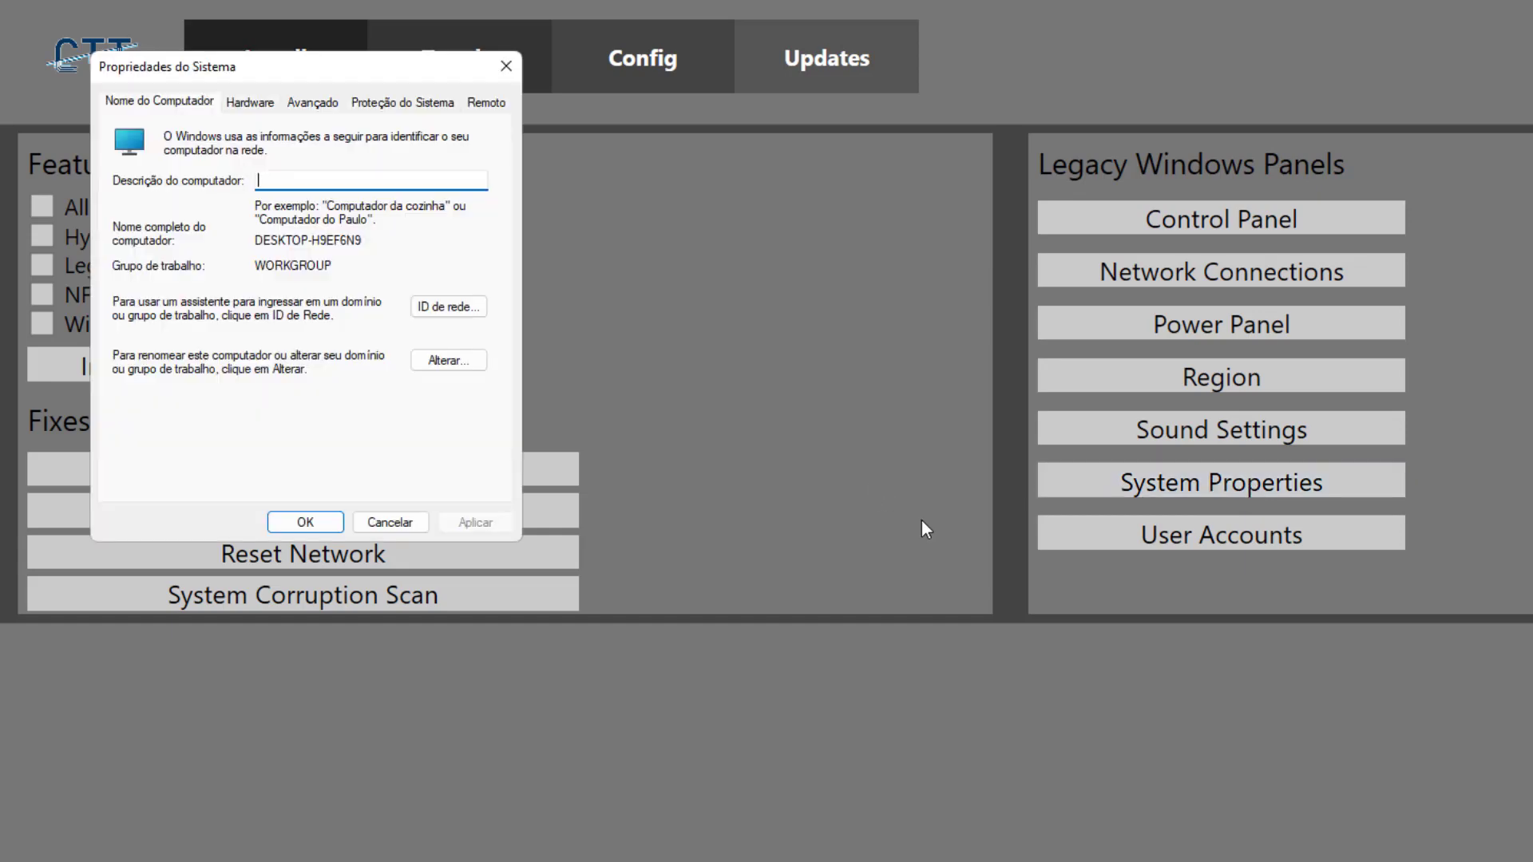
pyautogui.click(388, 521)
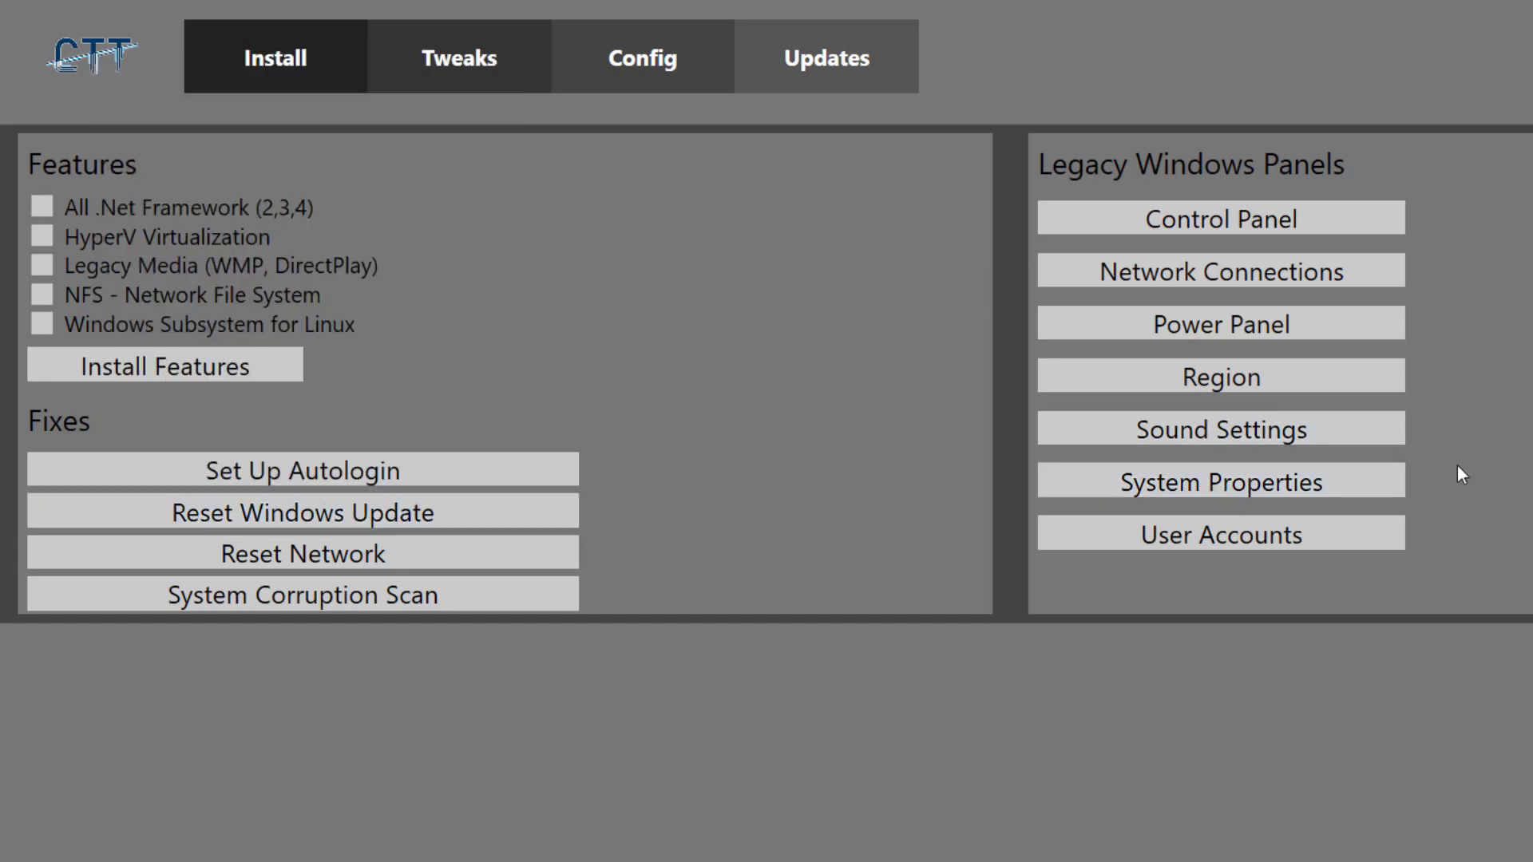
pyautogui.click(1223, 280)
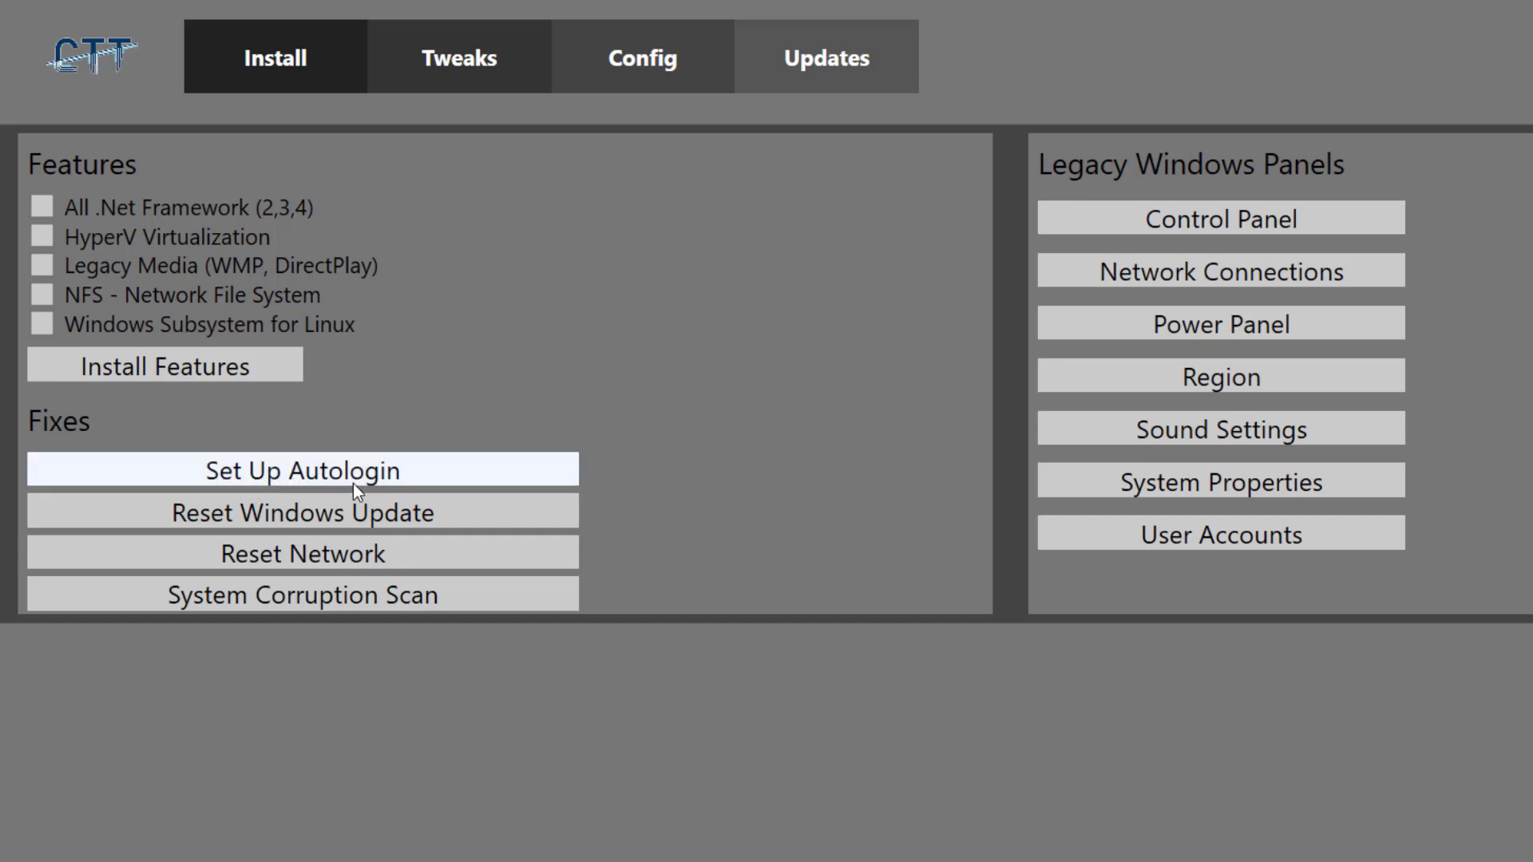
# Set up automatic Windows login by entering the account password in Autologon, enabling it and acknowledging the confirmation.
pyautogui.click(450, 463)
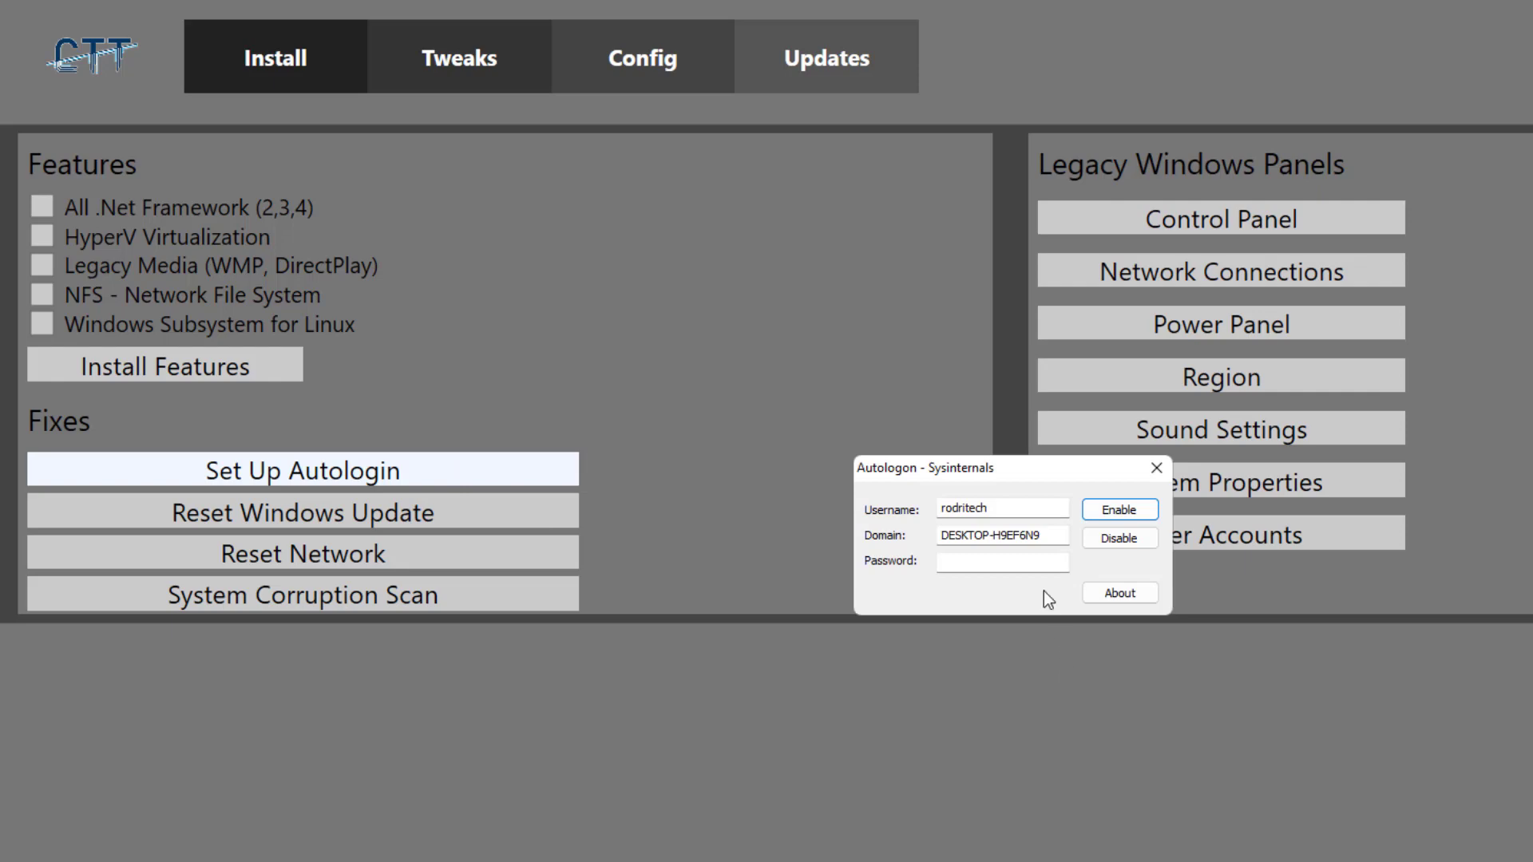
pyautogui.click(992, 567)
pyautogui.write('••••••')
pyautogui.click(1100, 511)
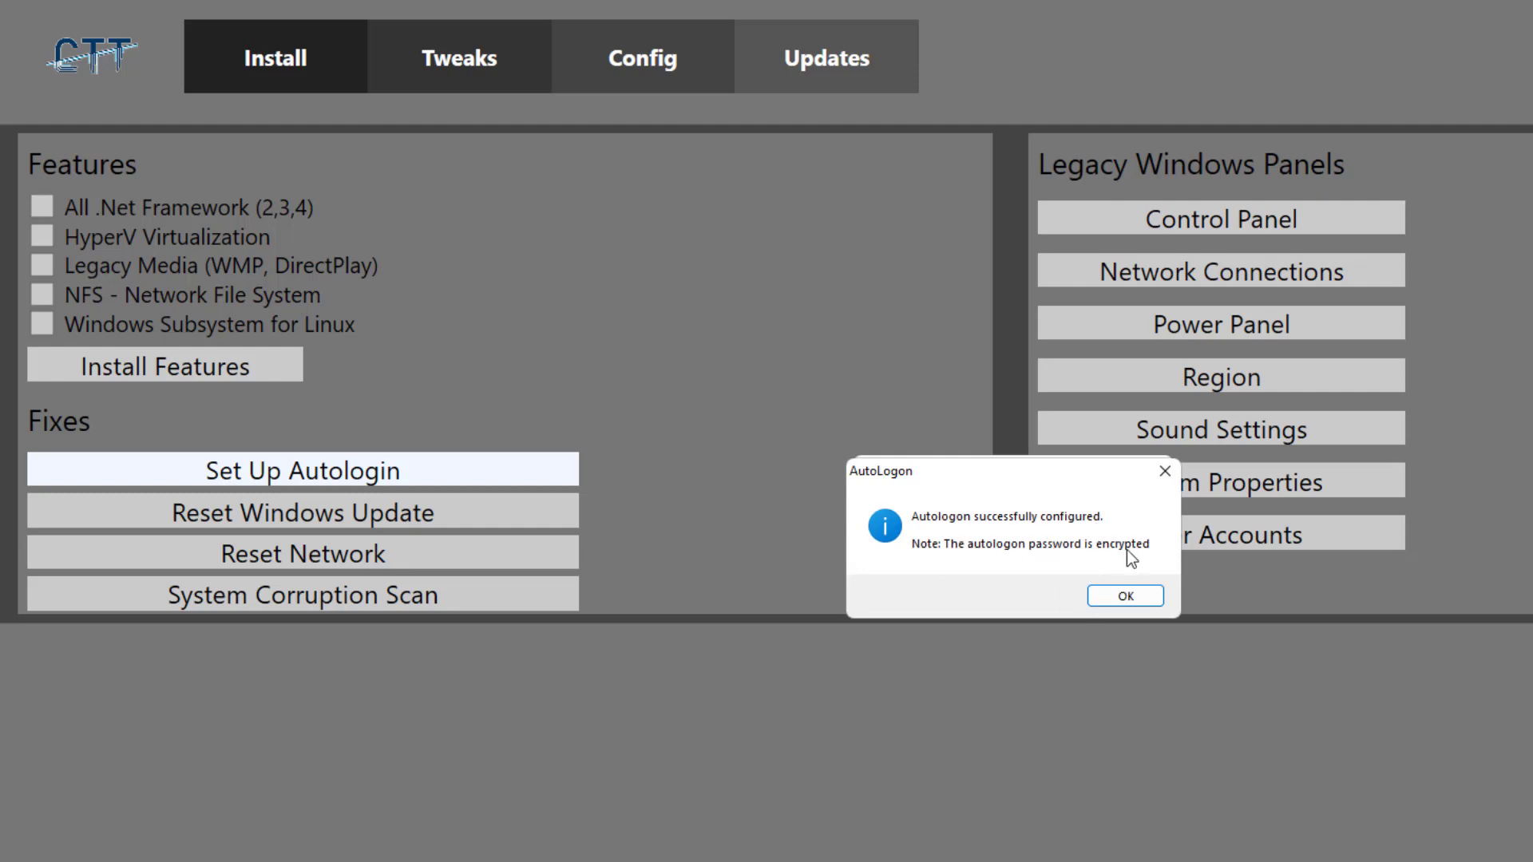
pyautogui.click(1132, 596)
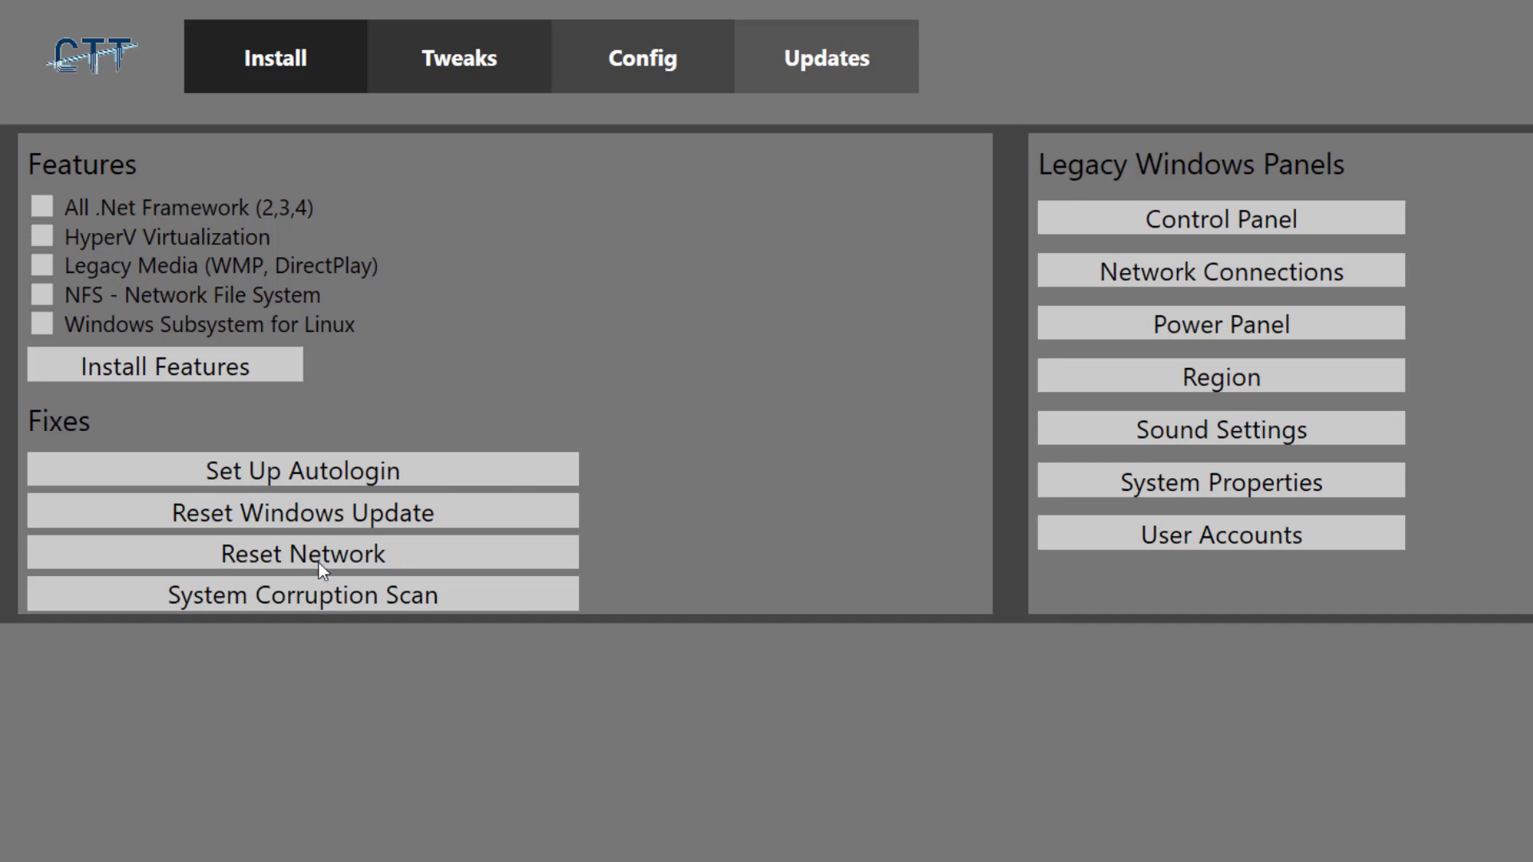
# Apply the Security (Recommended) Windows Update settings and acknowledge the notice.
pyautogui.click(820, 68)
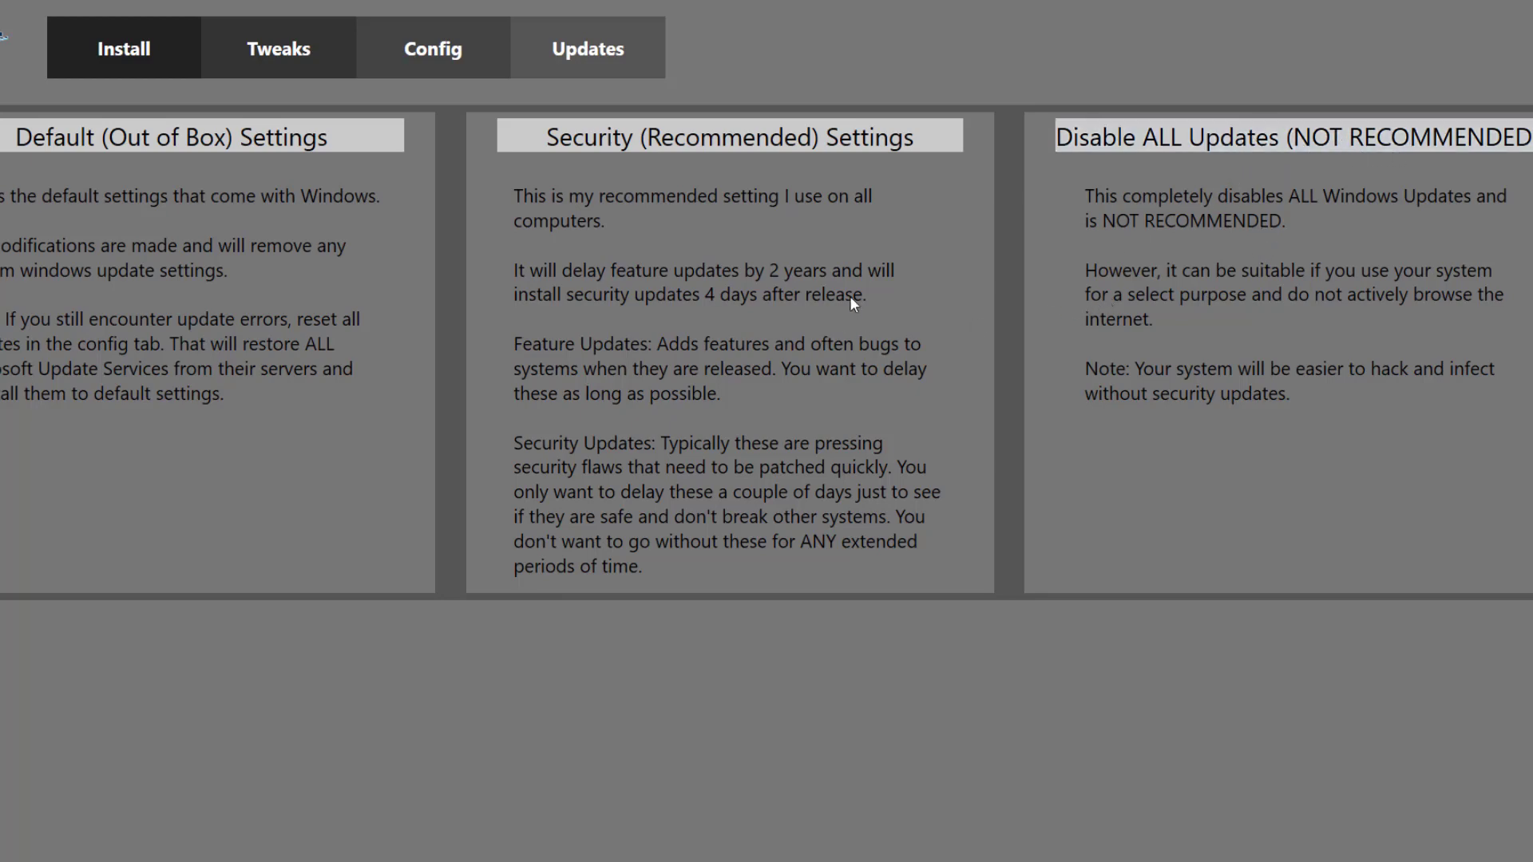
pyautogui.click(764, 148)
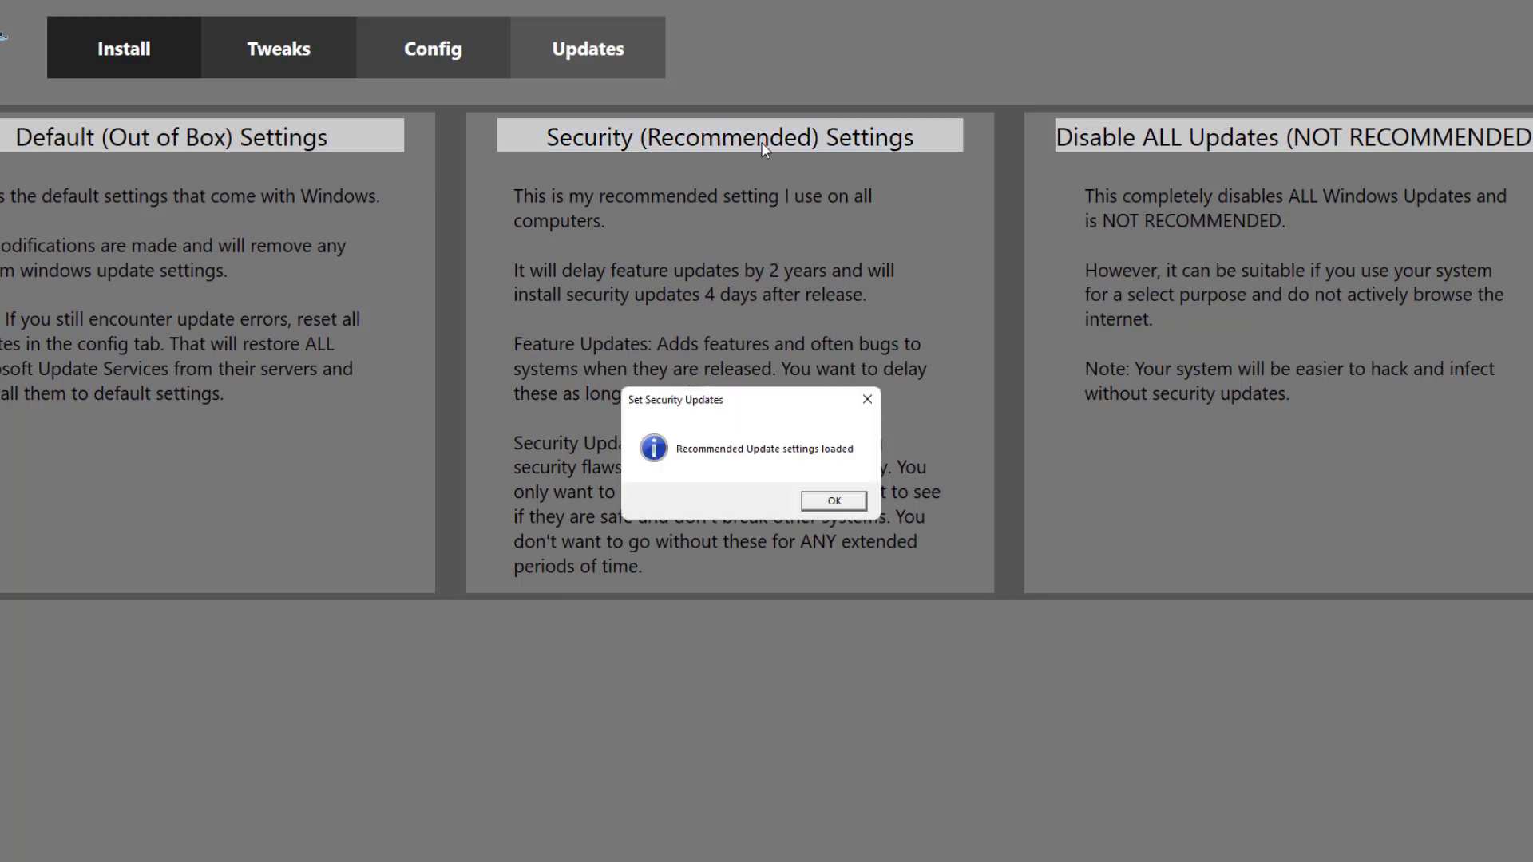
pyautogui.click(831, 503)
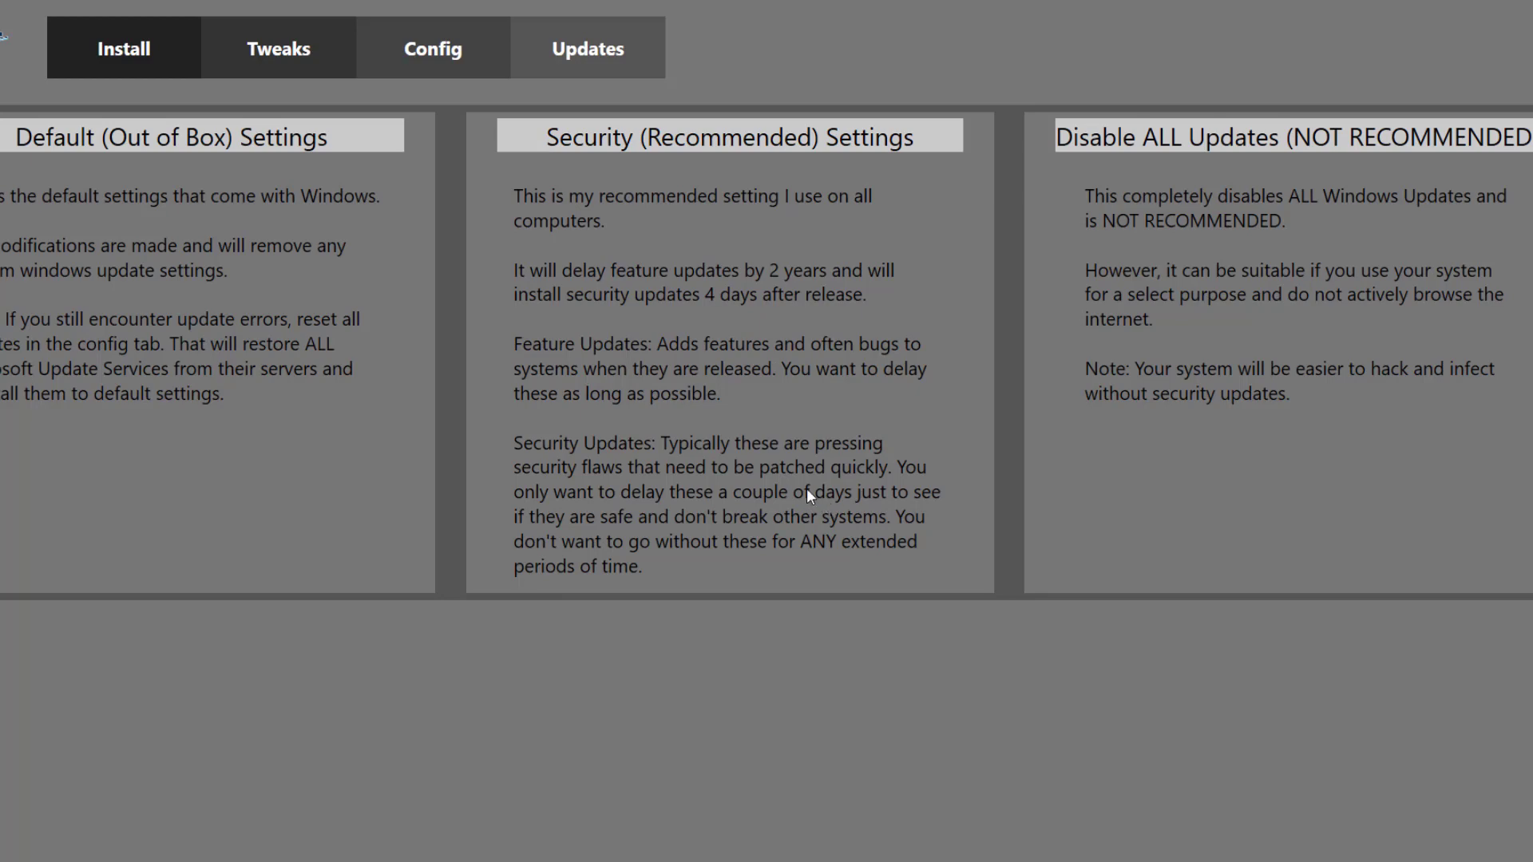
# Return to the tweaks, compare the recommended Desktop and Laptop selections, and keep the Laptop one.
pyautogui.click(298, 55)
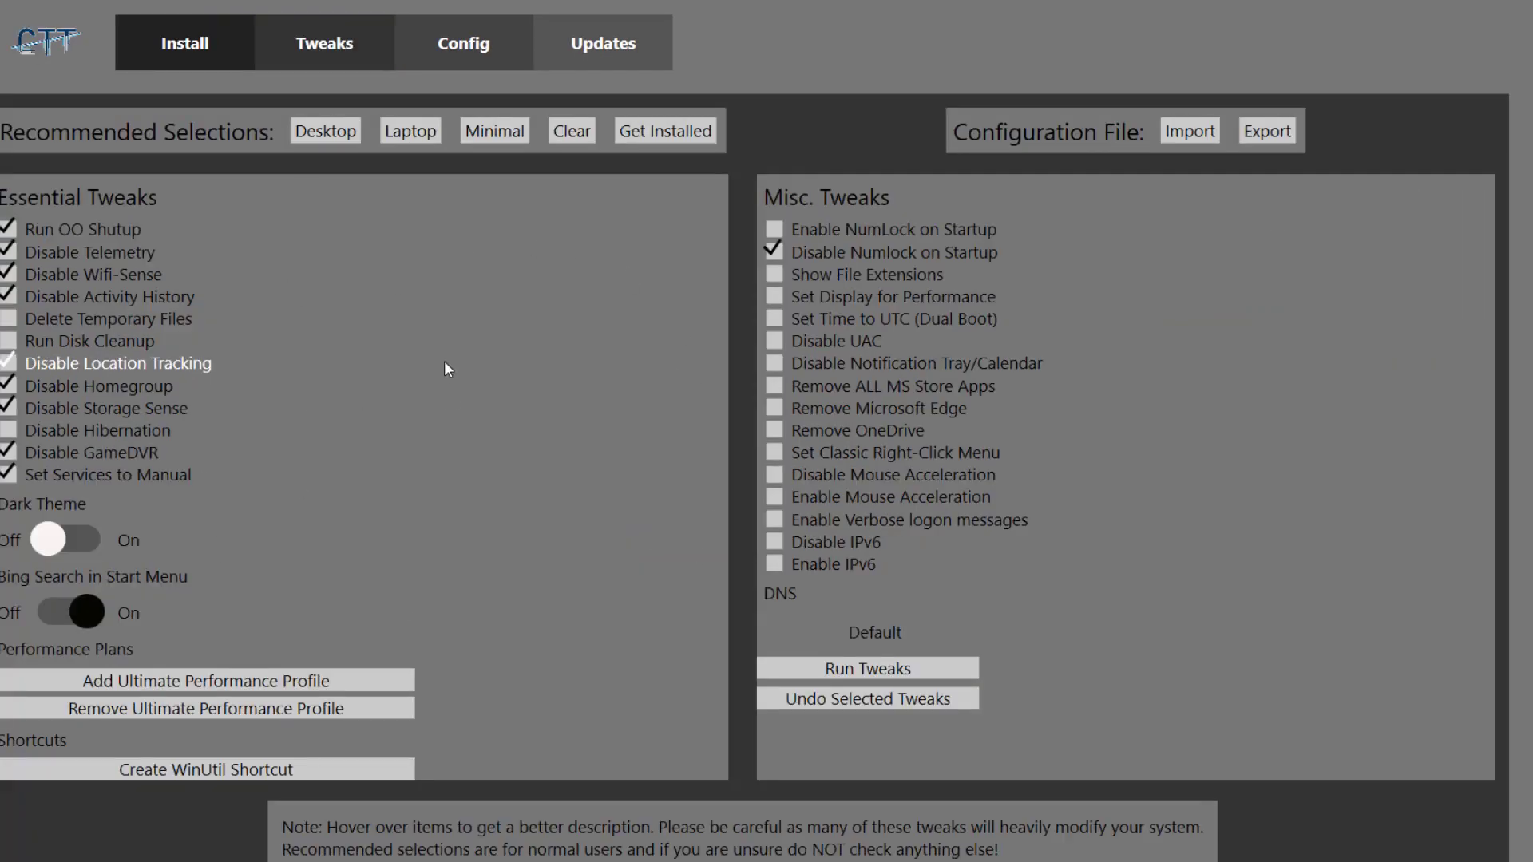
pyautogui.click(339, 144)
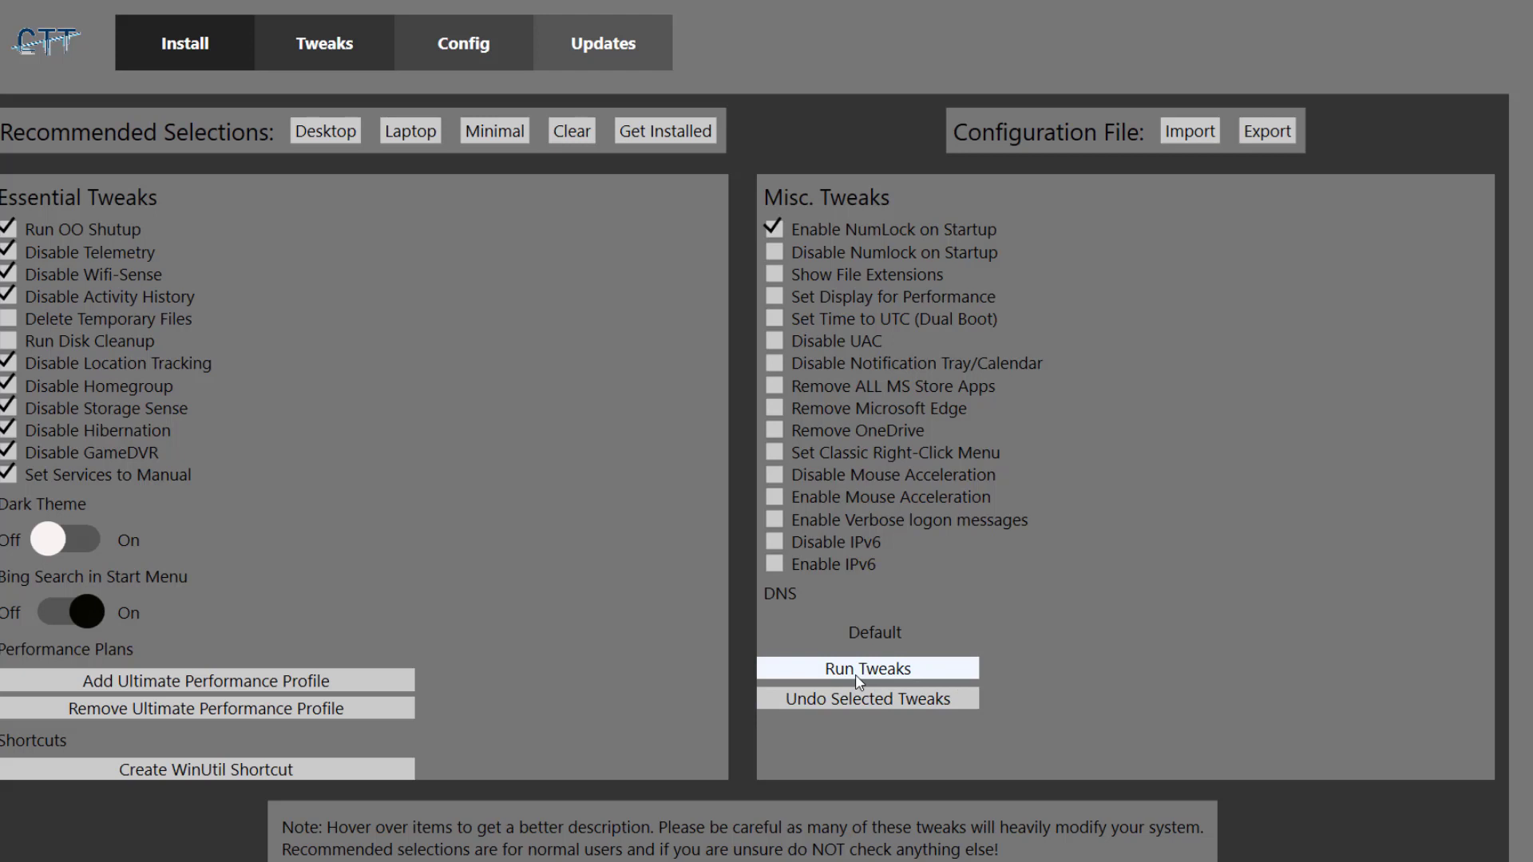
pyautogui.click(410, 132)
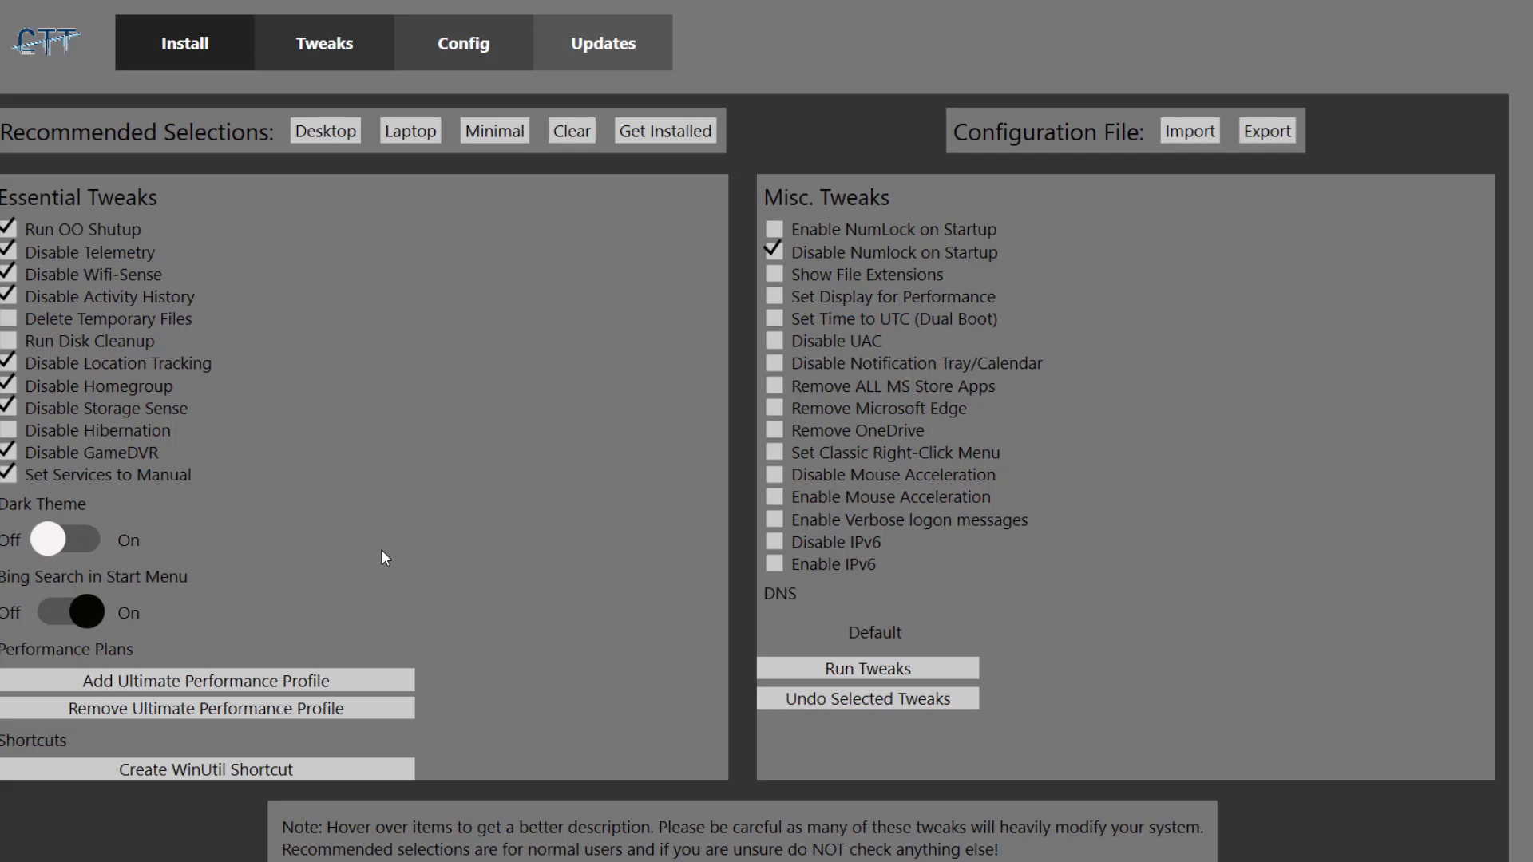
# Search Windows for "ene", open the power plans, select the first Desempenho Máximo plan, and switch back to Equilibrado (recomendável).
pyautogui.press('super')
pyautogui.write('ene')
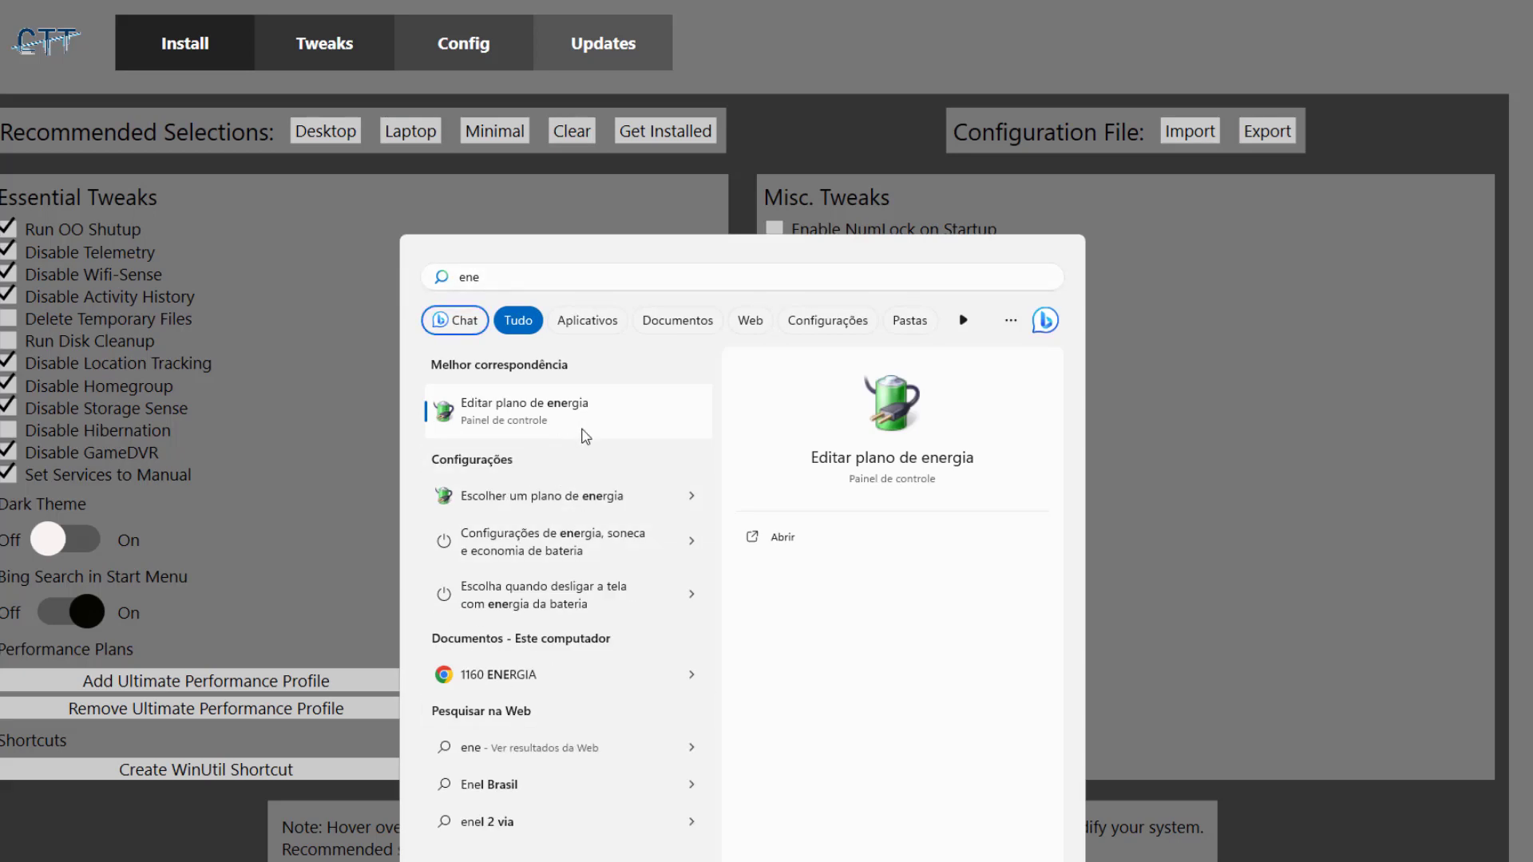
pyautogui.click(584, 431)
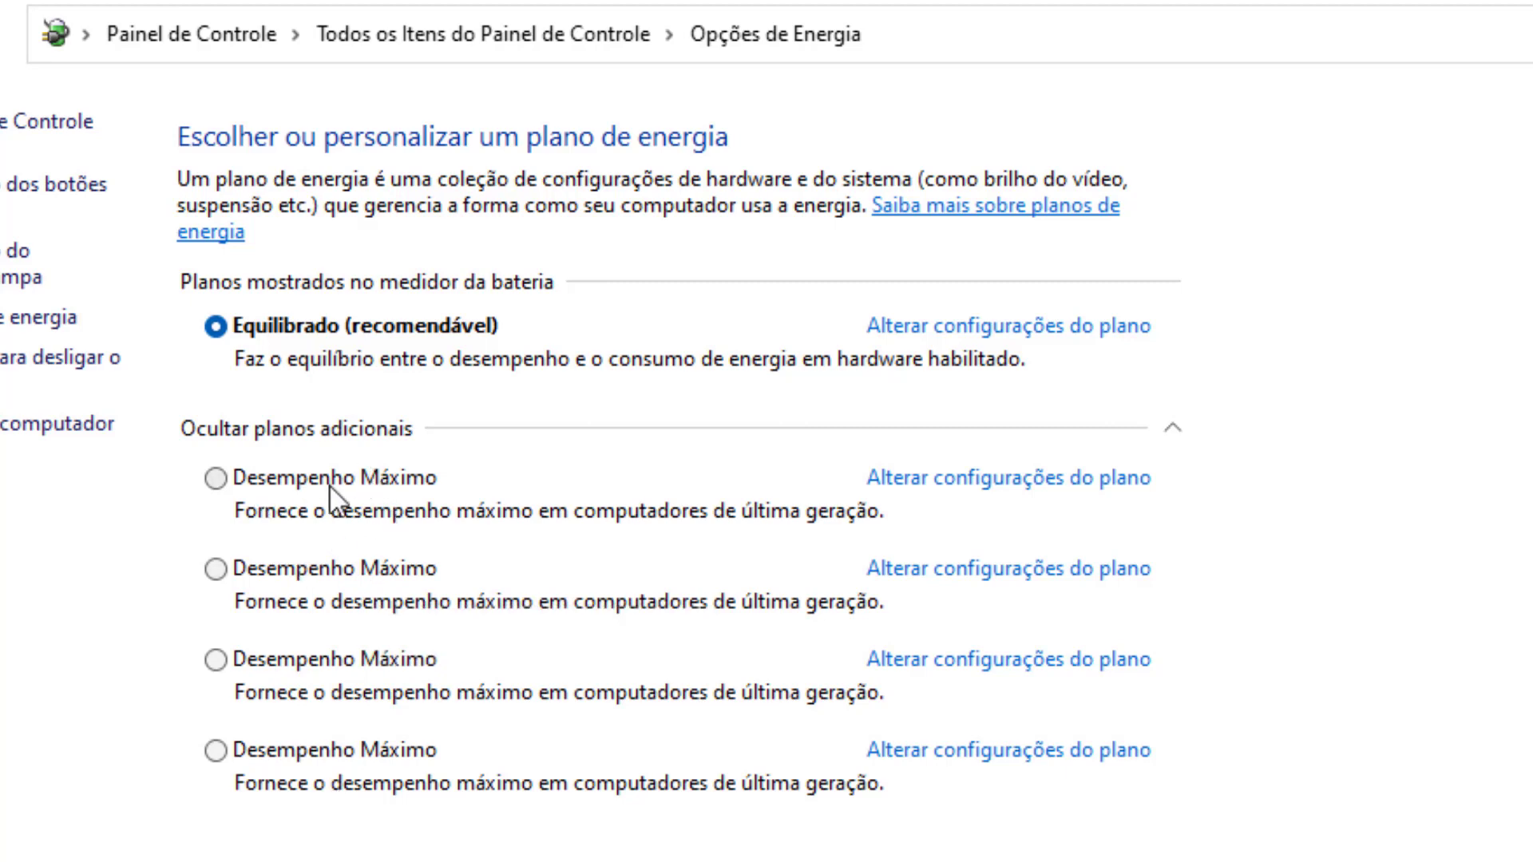
pyautogui.click(312, 476)
pyautogui.click(358, 326)
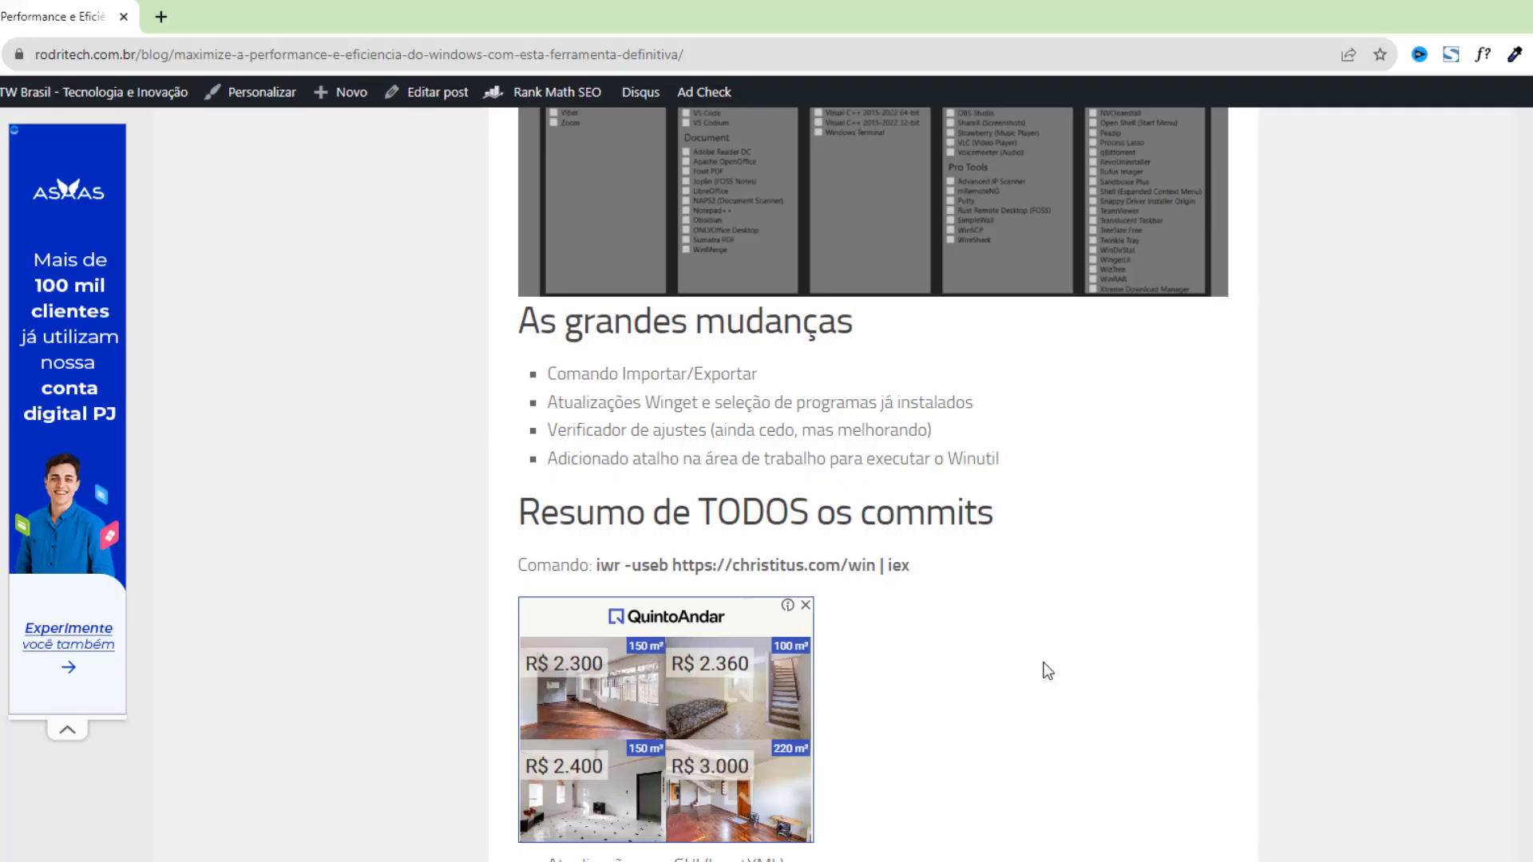
pyautogui.scroll(-2, 1046, 669)
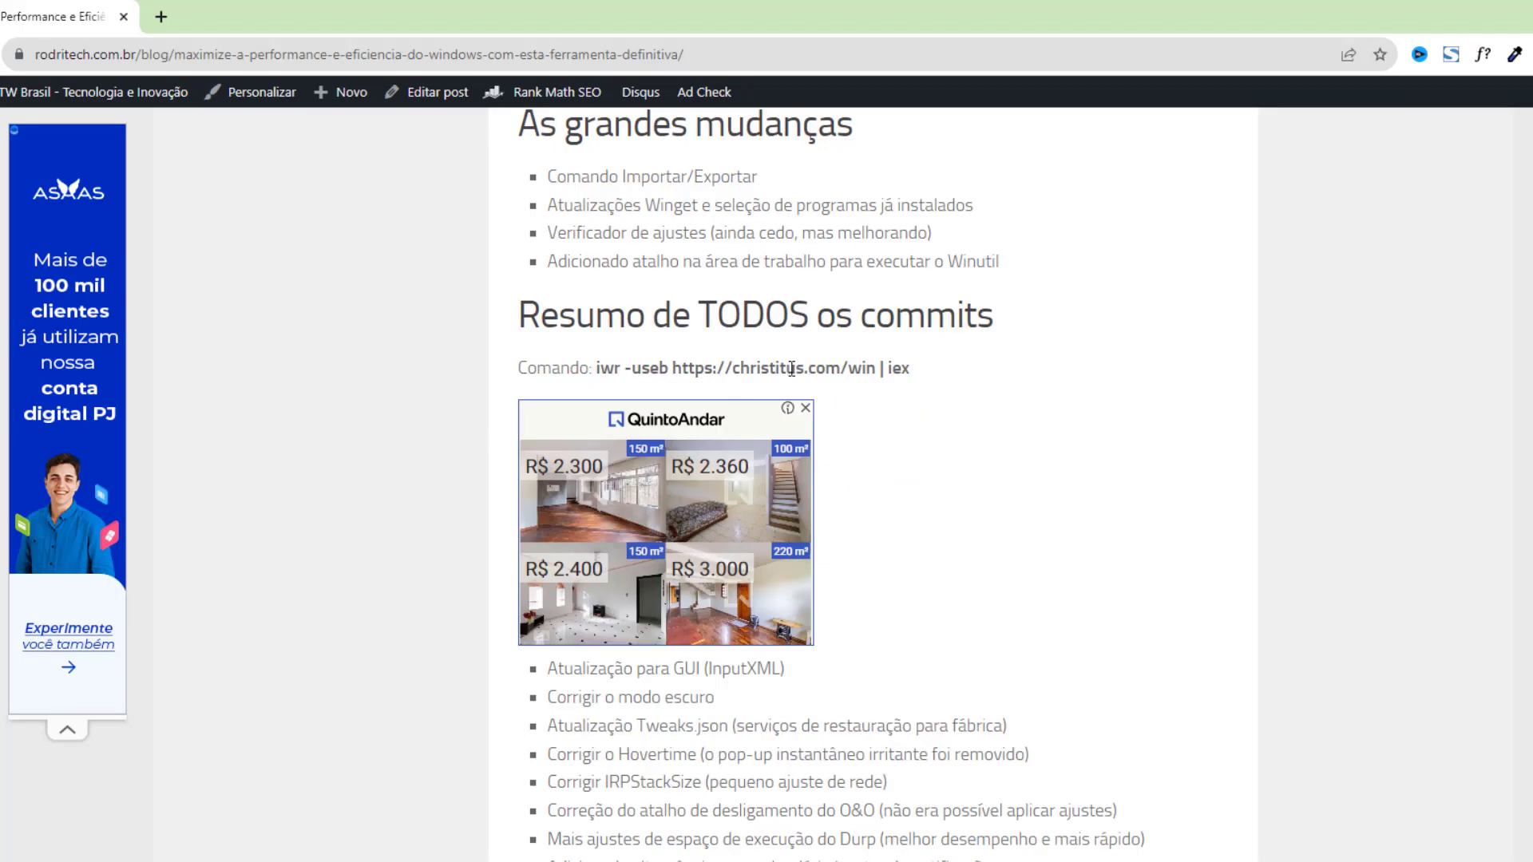
pyautogui.moveTo(912, 369); pyautogui.dragTo(595, 369)
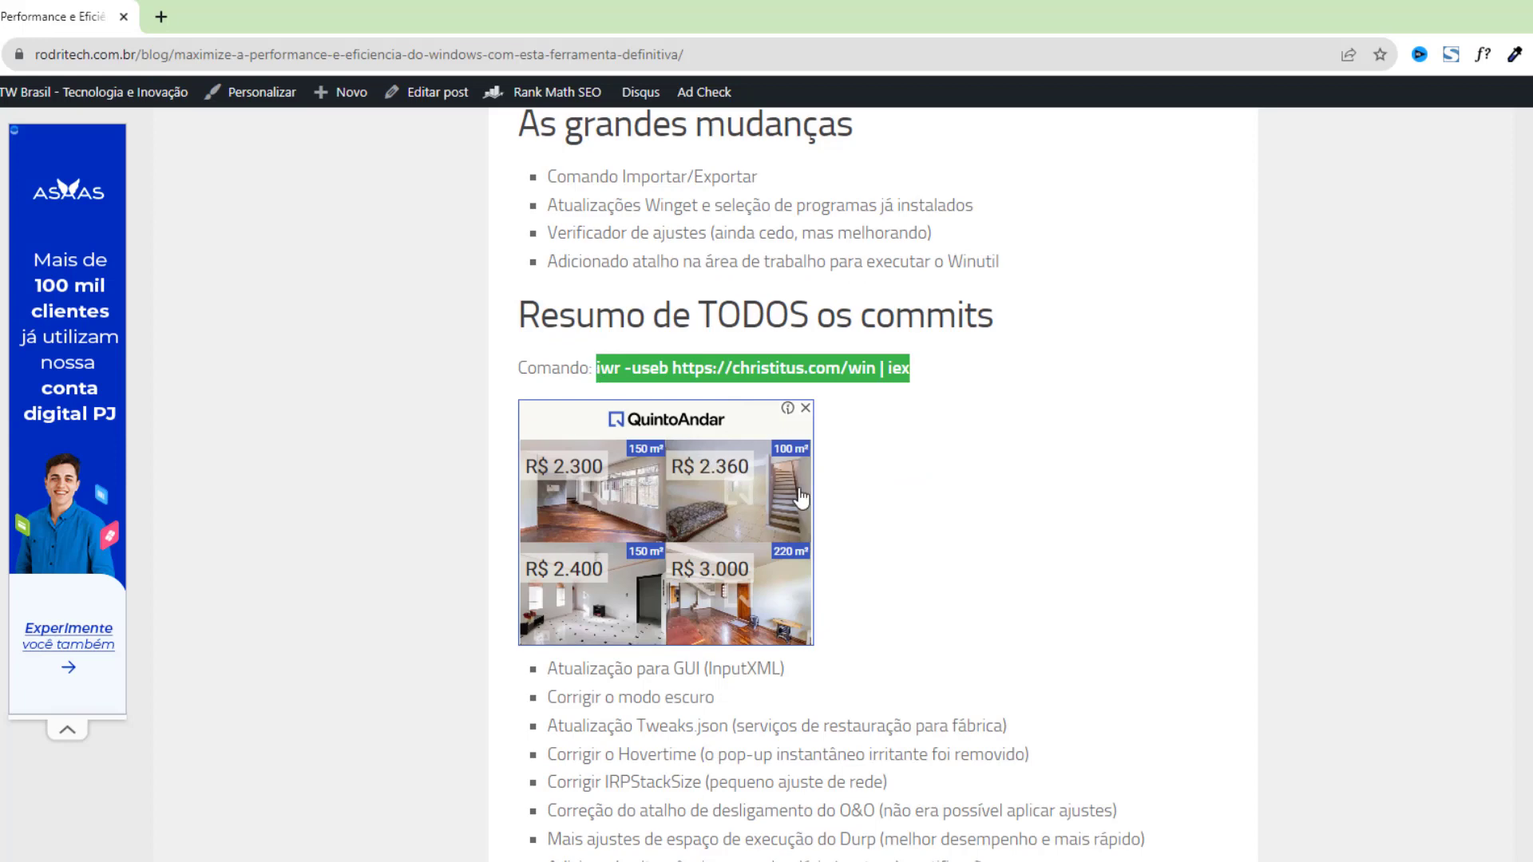
pyautogui.rightClick(869, 368)
pyautogui.click(928, 382)
pyautogui.scroll(-2, 905, 507)
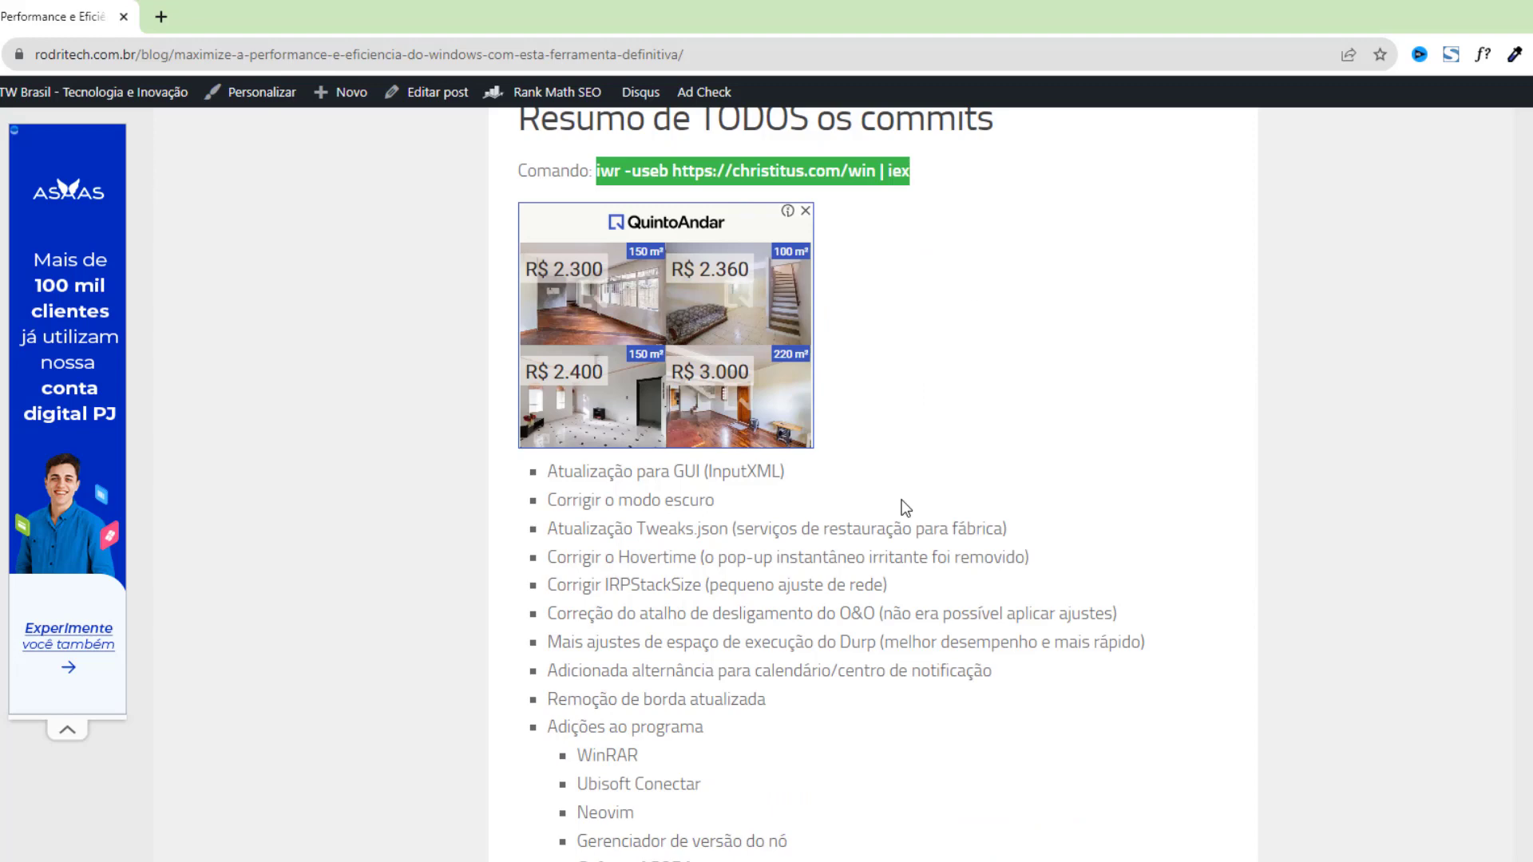
pyautogui.scroll(1, 906, 508)
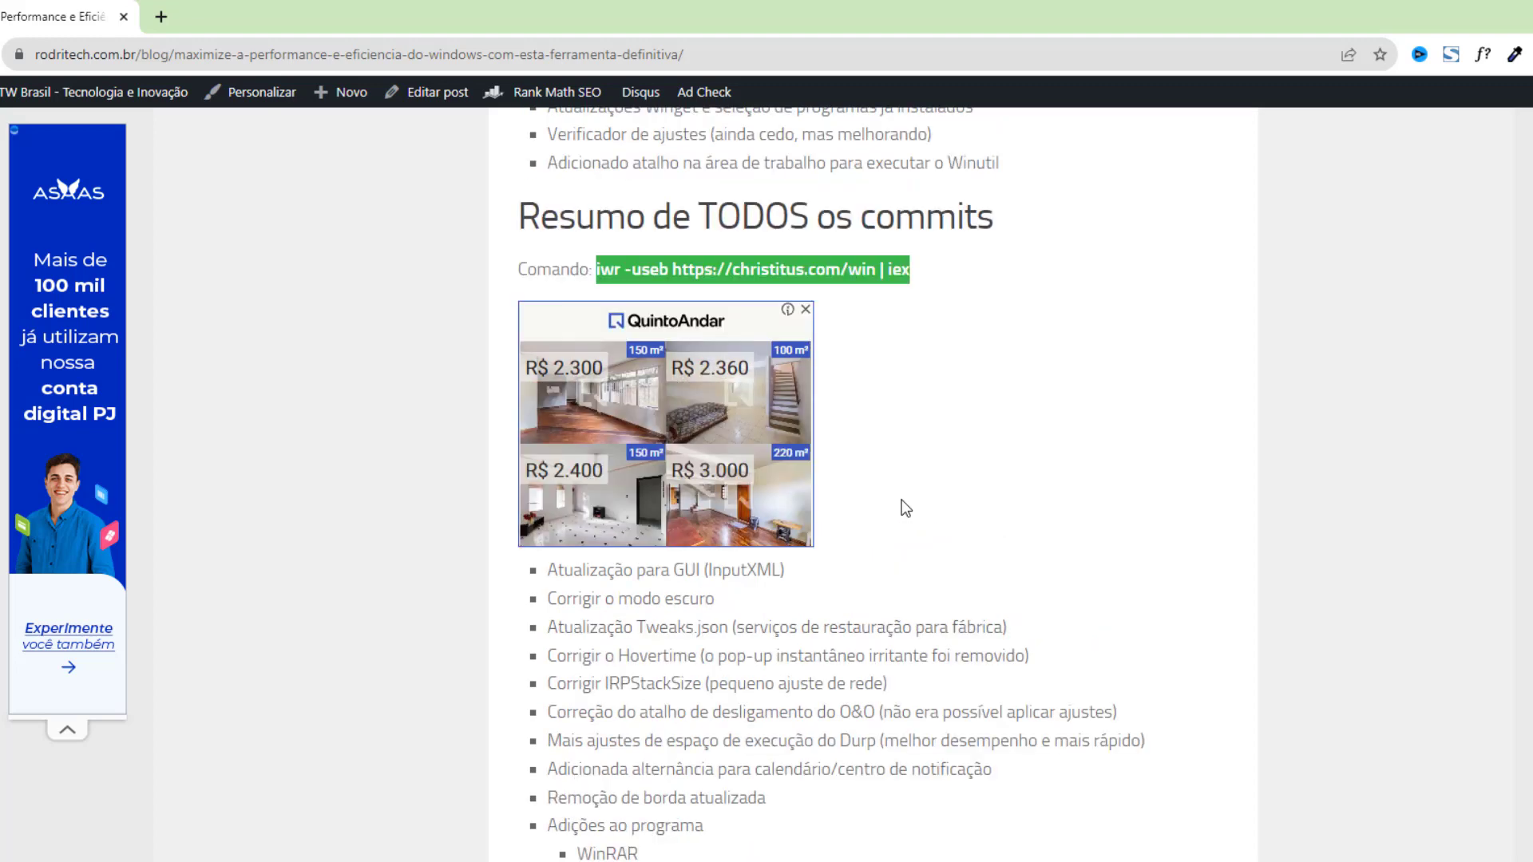